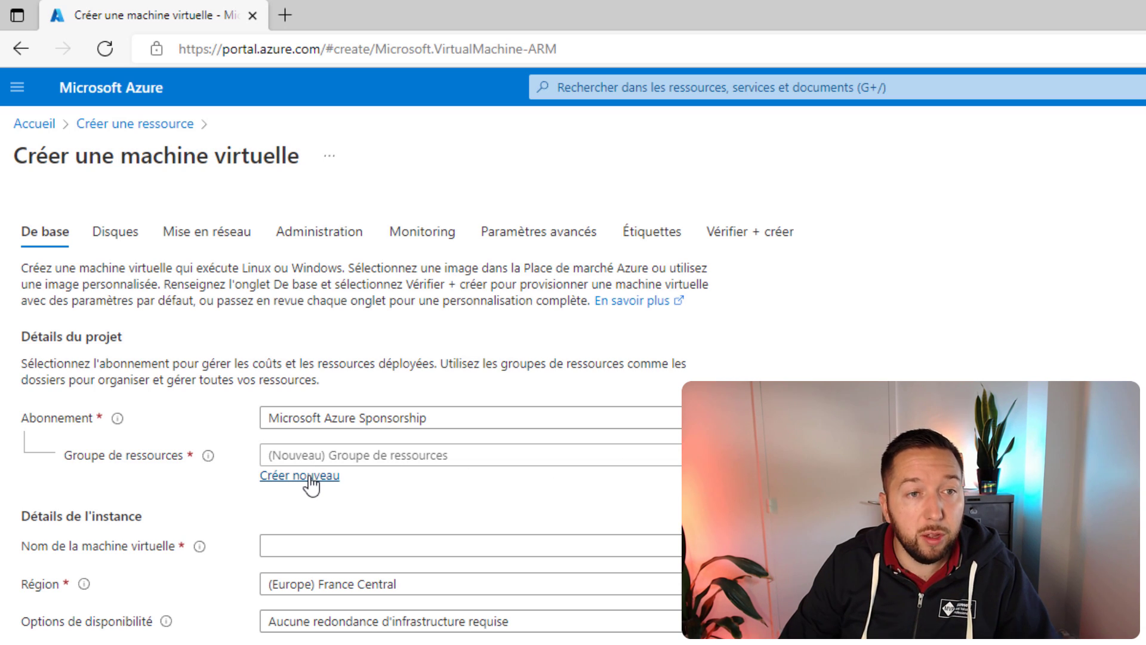
Step: Create the new resource group IT-Connect_VM_AZ-ADDS-Demo and copy AZ-ADDS for the VM name
click(311, 478)
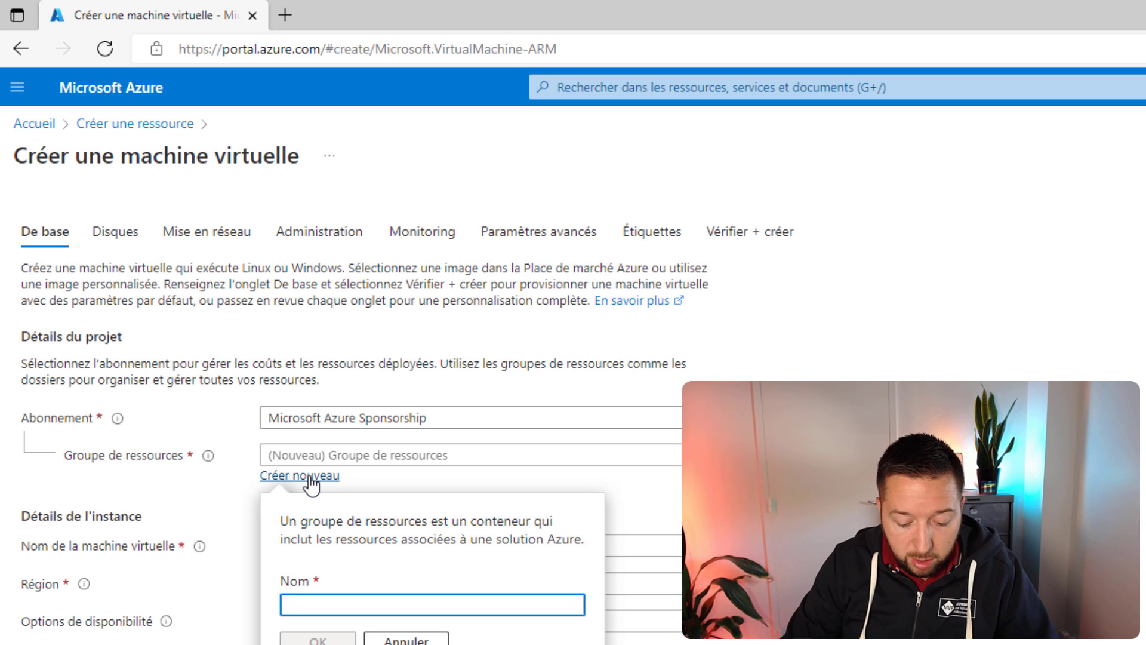
text(IT-Connect_VM)
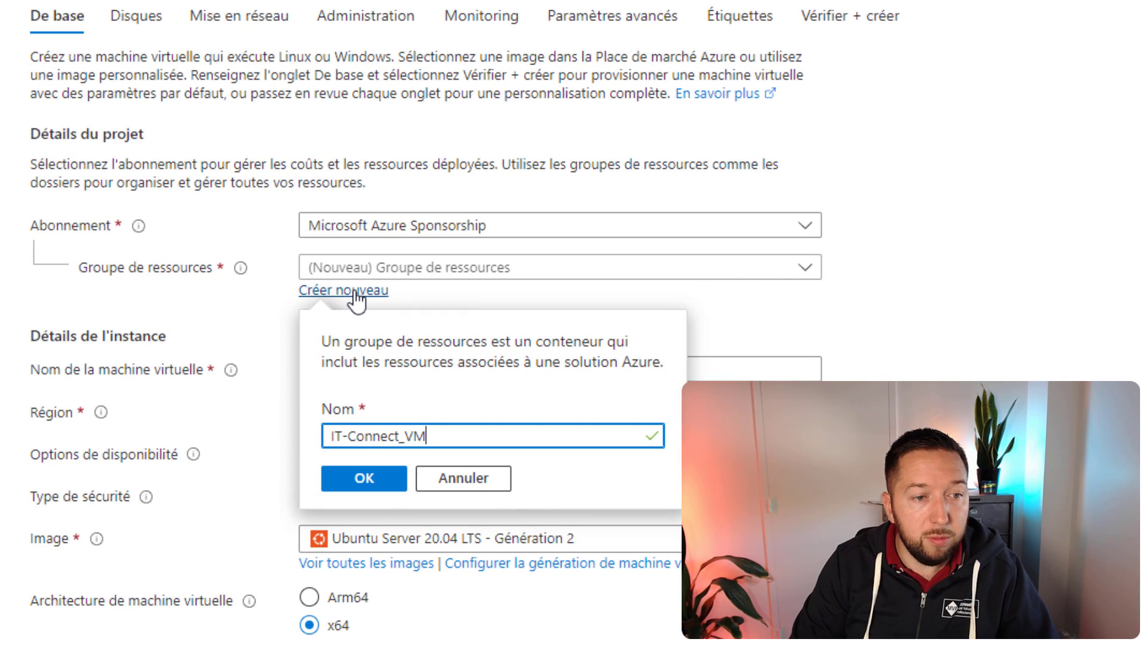
text(_AZ-)
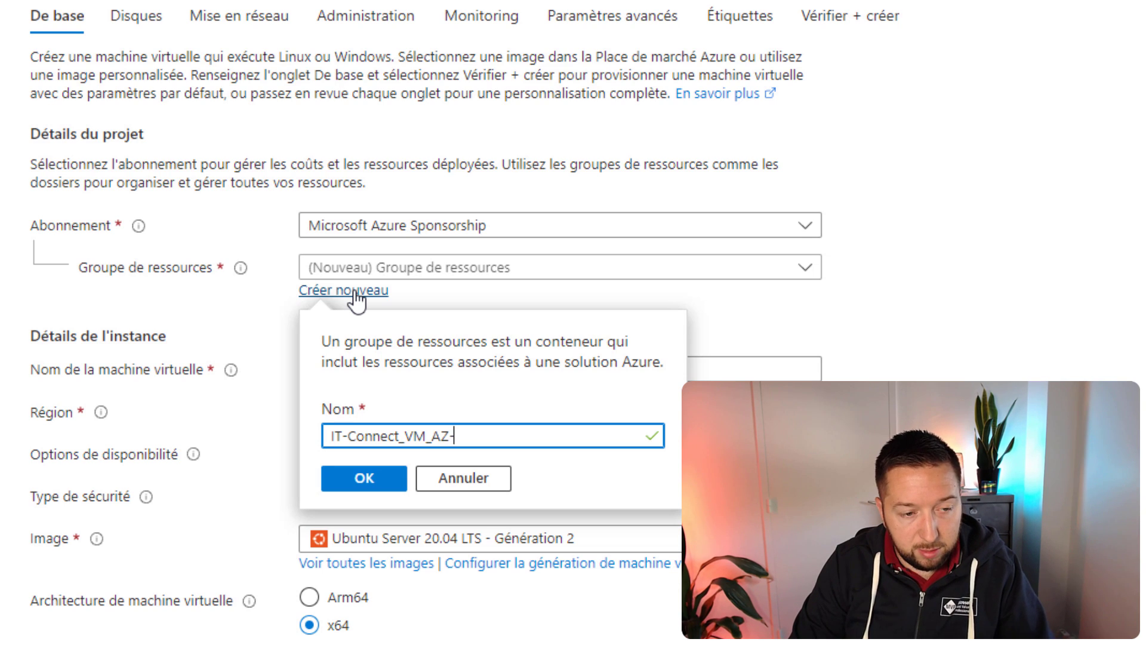
text(ADDS-Demo)
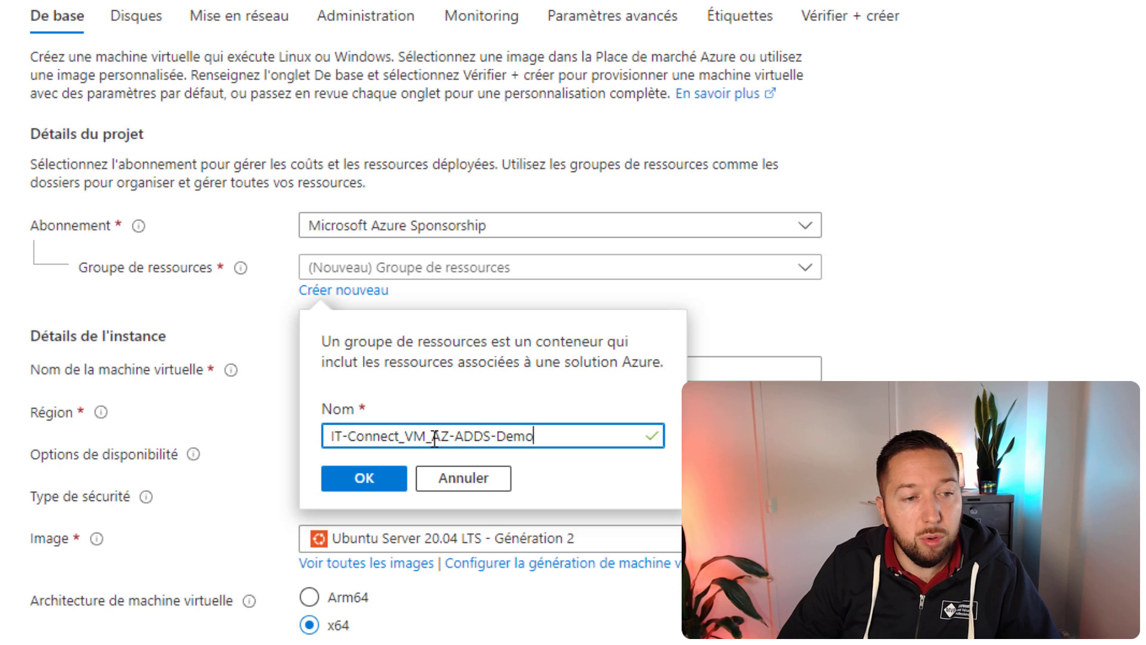
drag(434, 438, 490, 438)
key(ctrl+c)
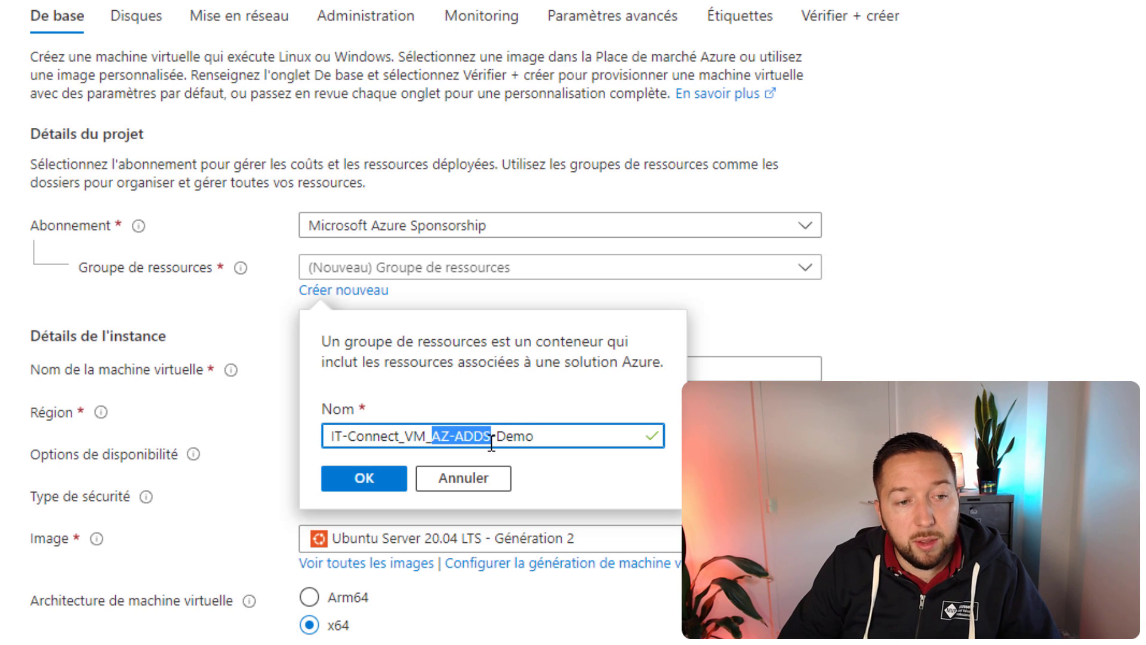
click(361, 479)
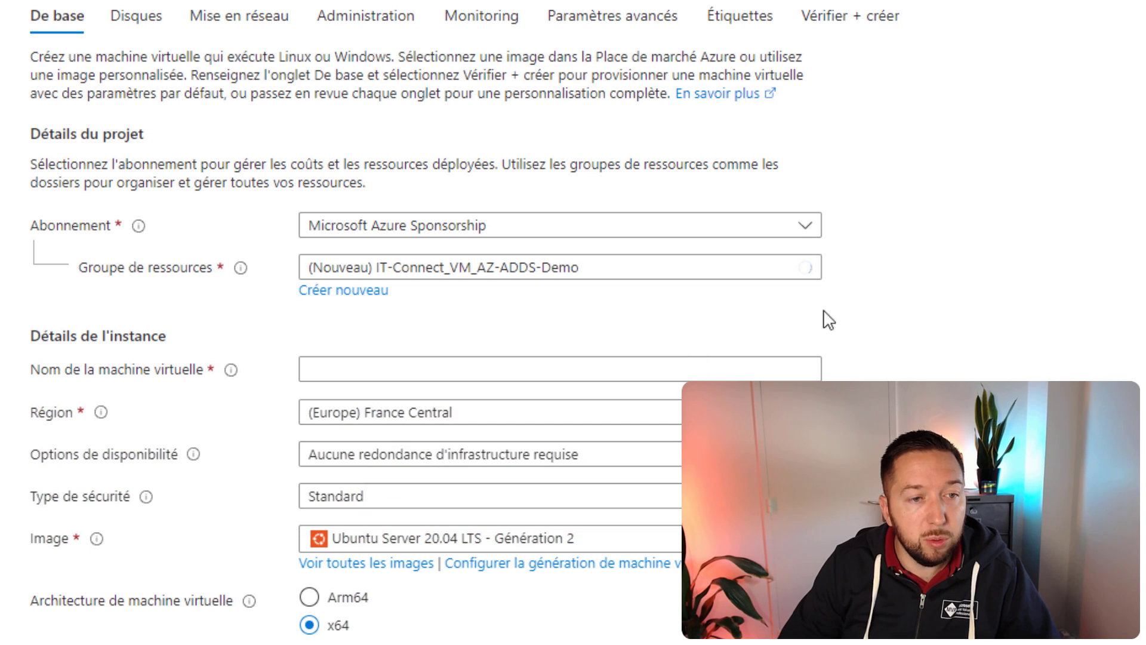
click(475, 370)
Step: Name the VM AZ-ADDS and keep (Europe) France Central as its region
key(ctrl+v)
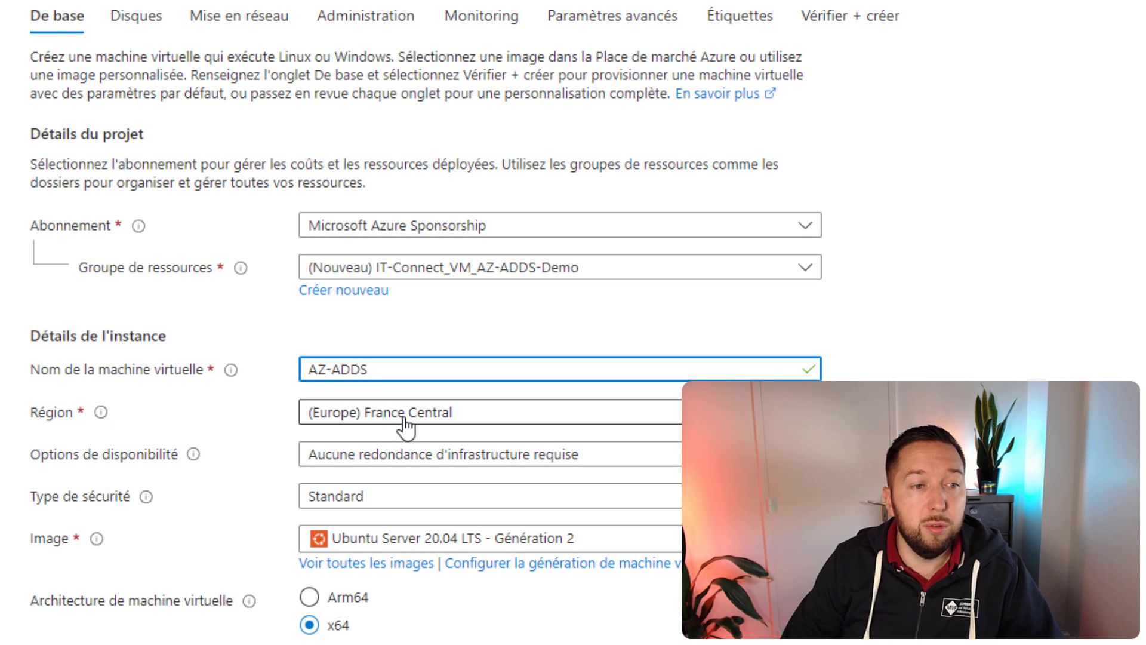
click(414, 417)
scroll(468, 352, up, 2)
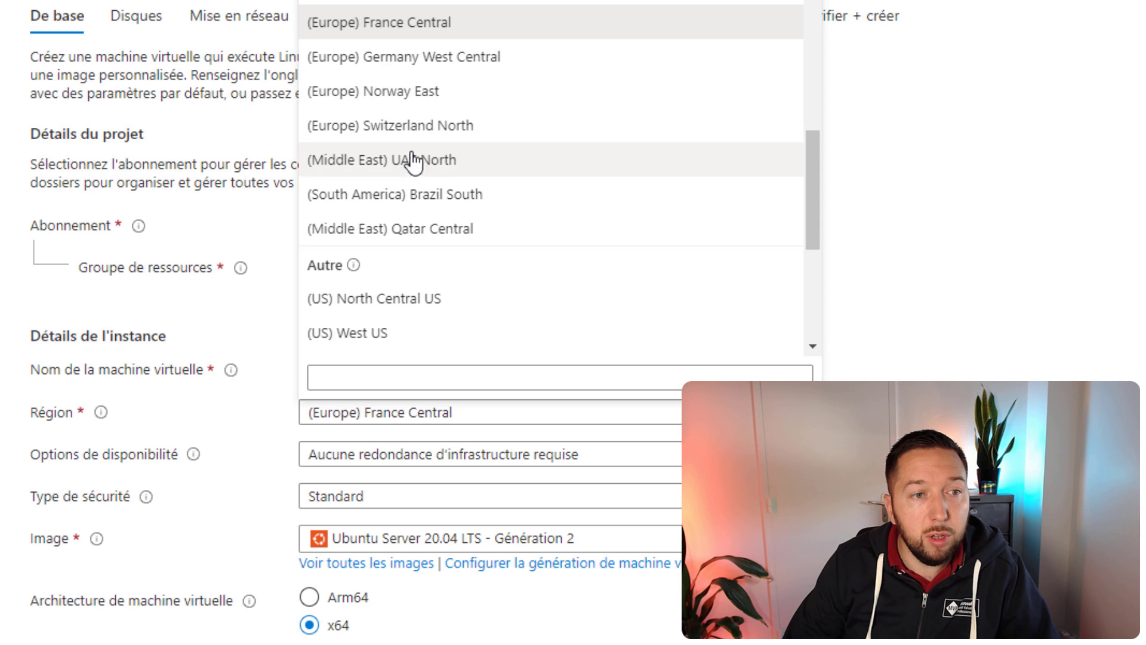
click(441, 23)
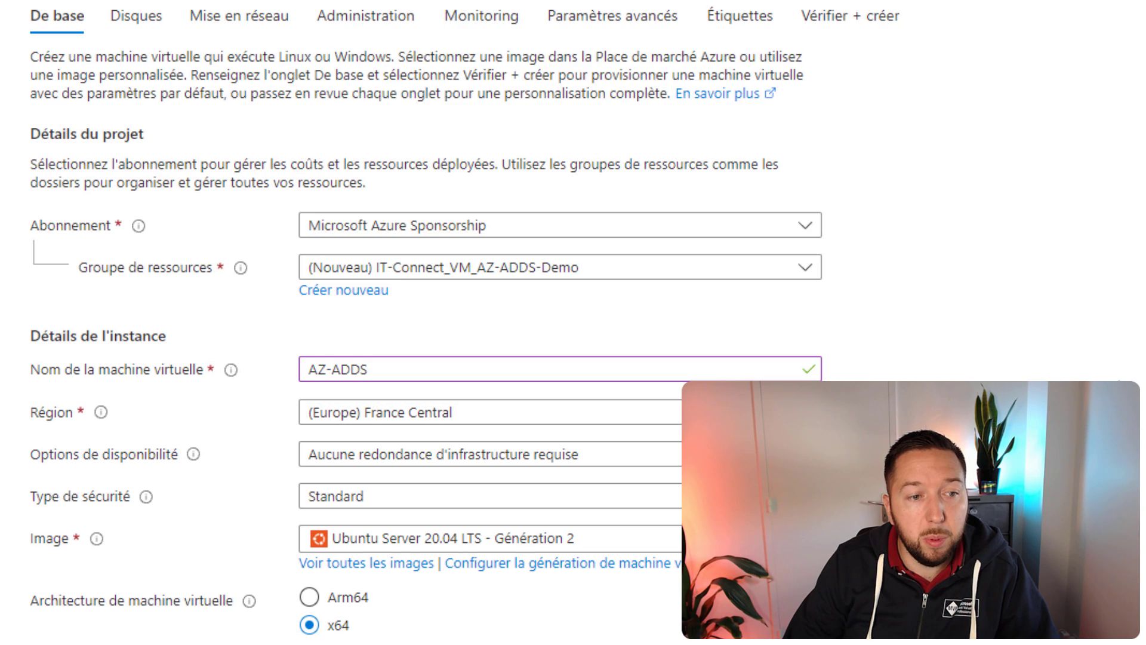
scroll(597, 454, down, 2)
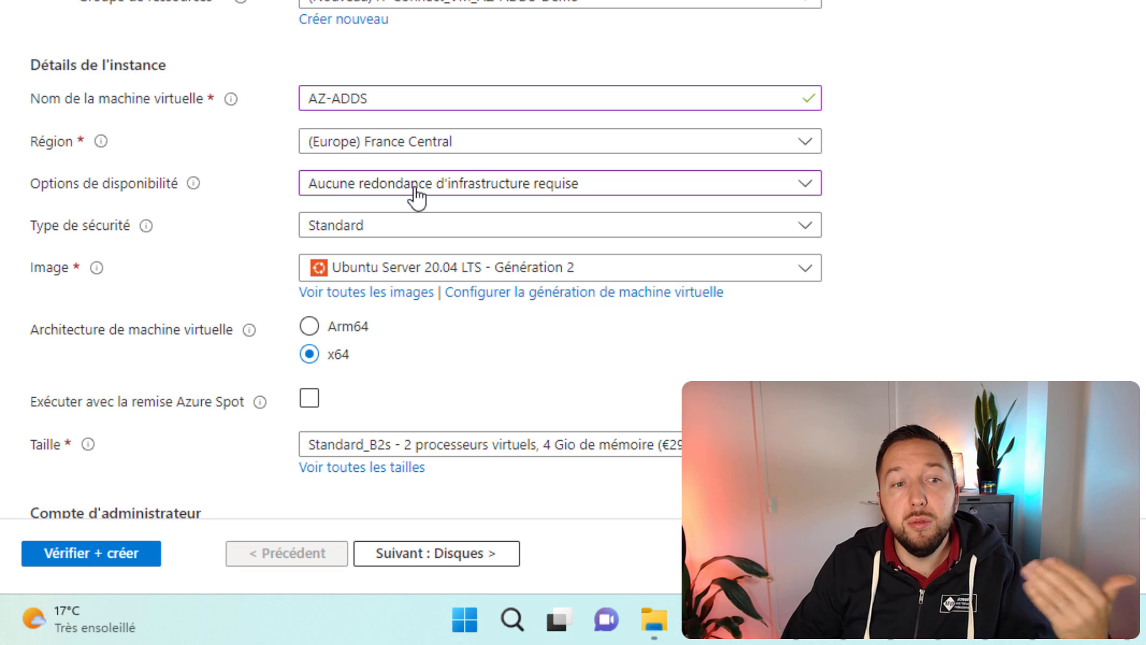
Step: Keep no infrastructure redundancy and choose the Windows Server 2022 Datacenter: Azure Edition Gen 2 image
click(415, 188)
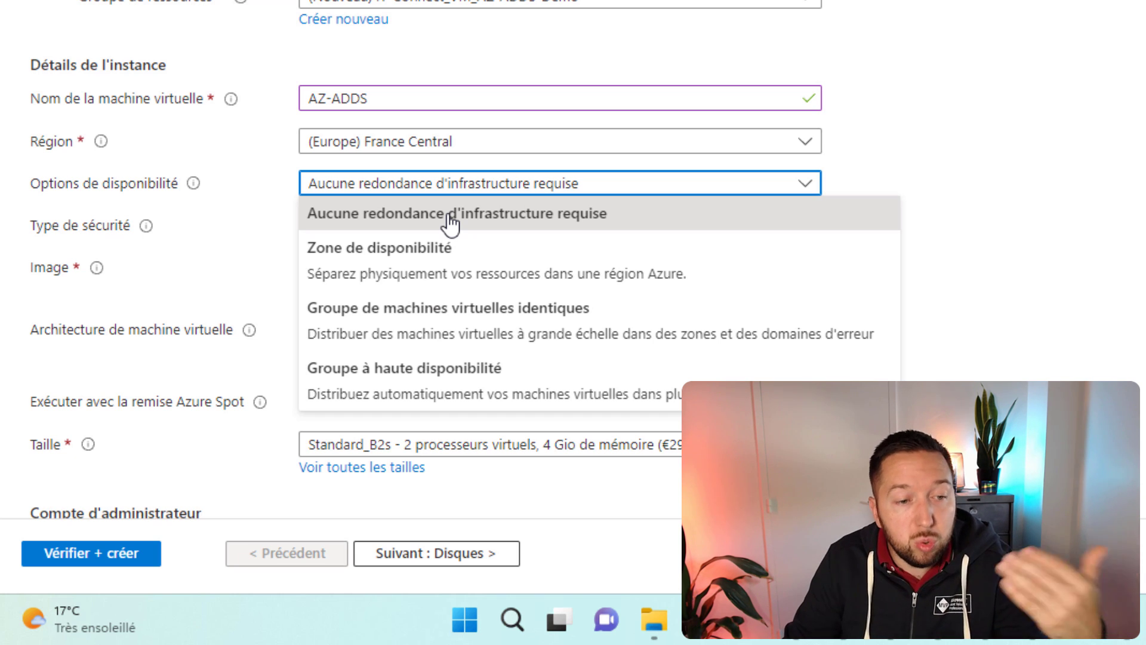
click(1130, 269)
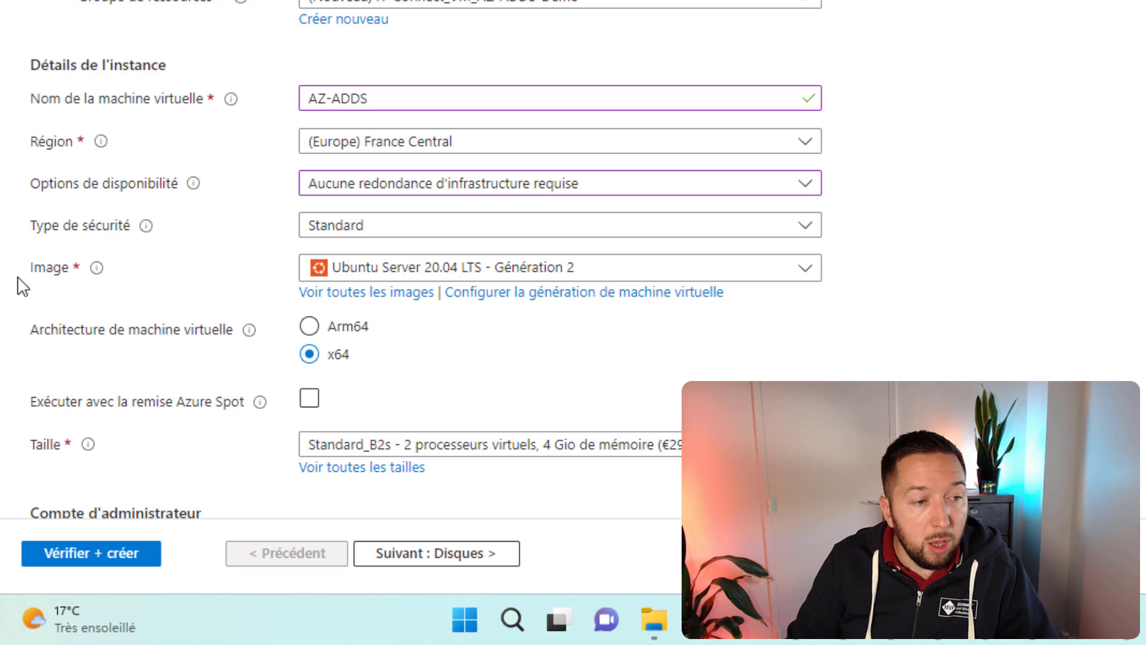
click(440, 274)
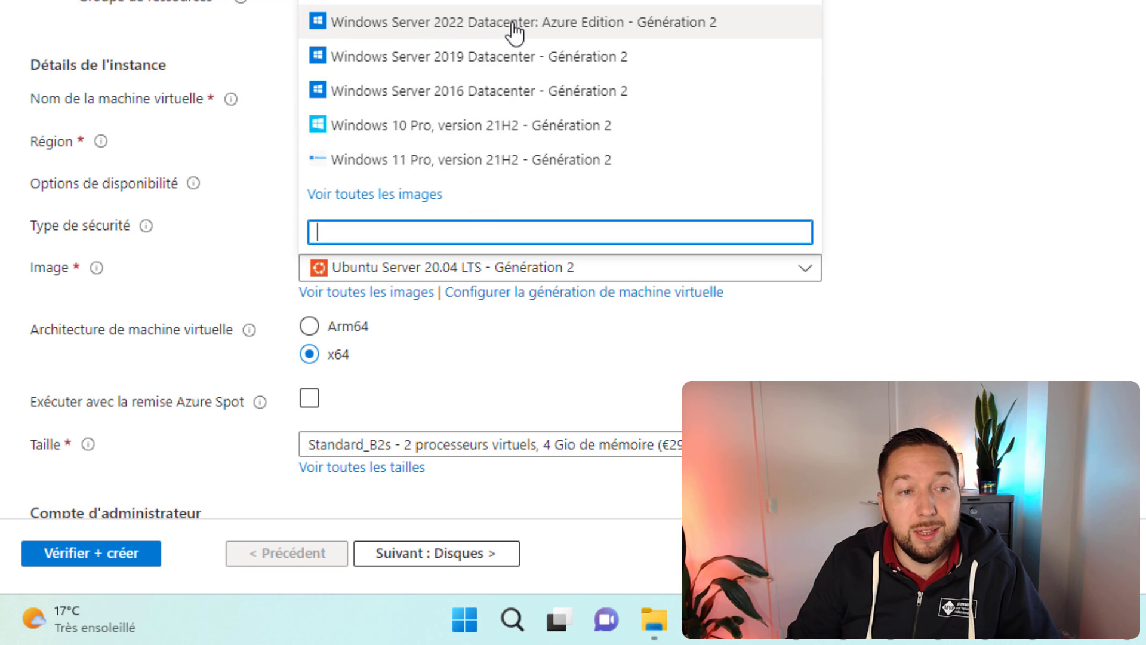
click(639, 24)
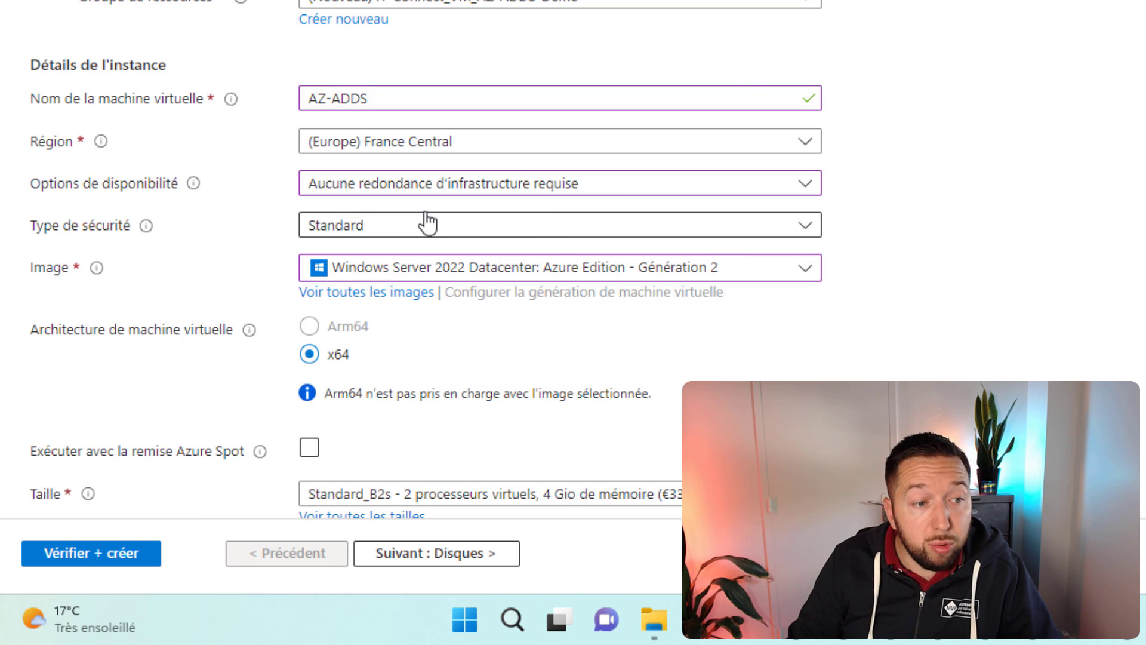
Step: Choose trusted launch security, keeping secure boot, vTPM and integrity monitoring enabled
click(487, 232)
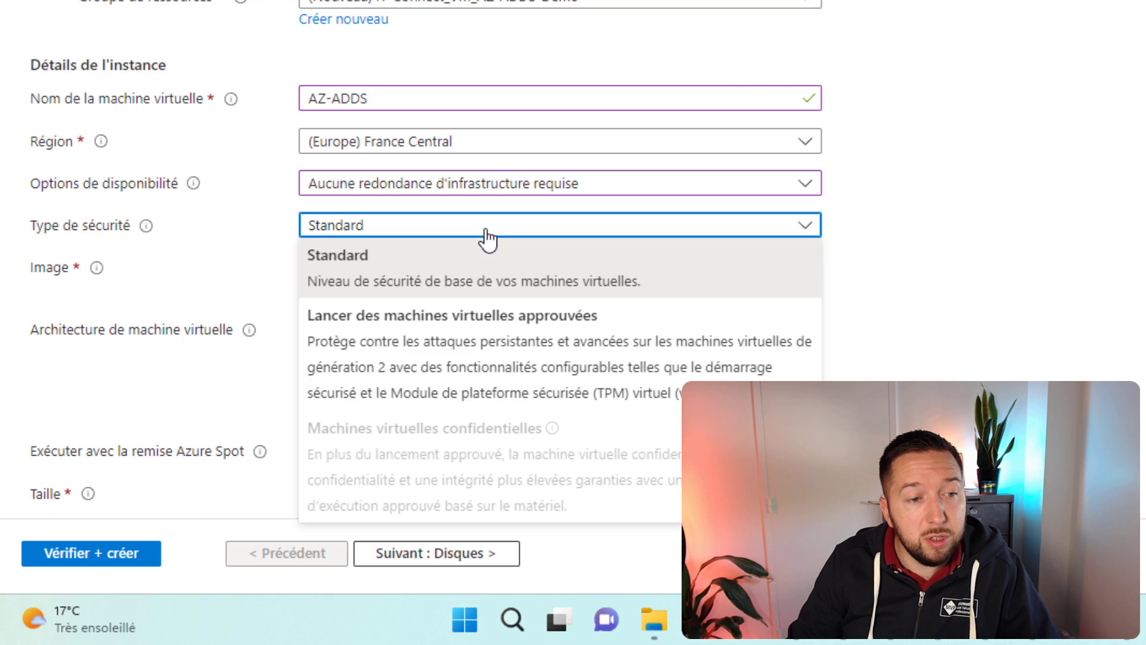
click(446, 349)
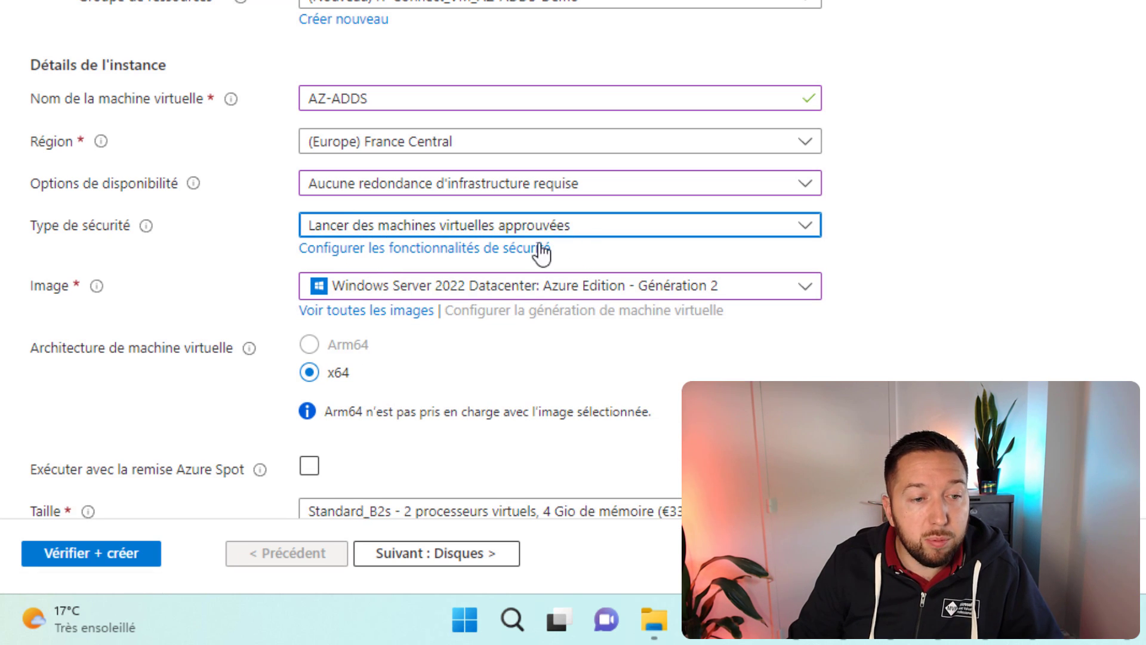
click(522, 250)
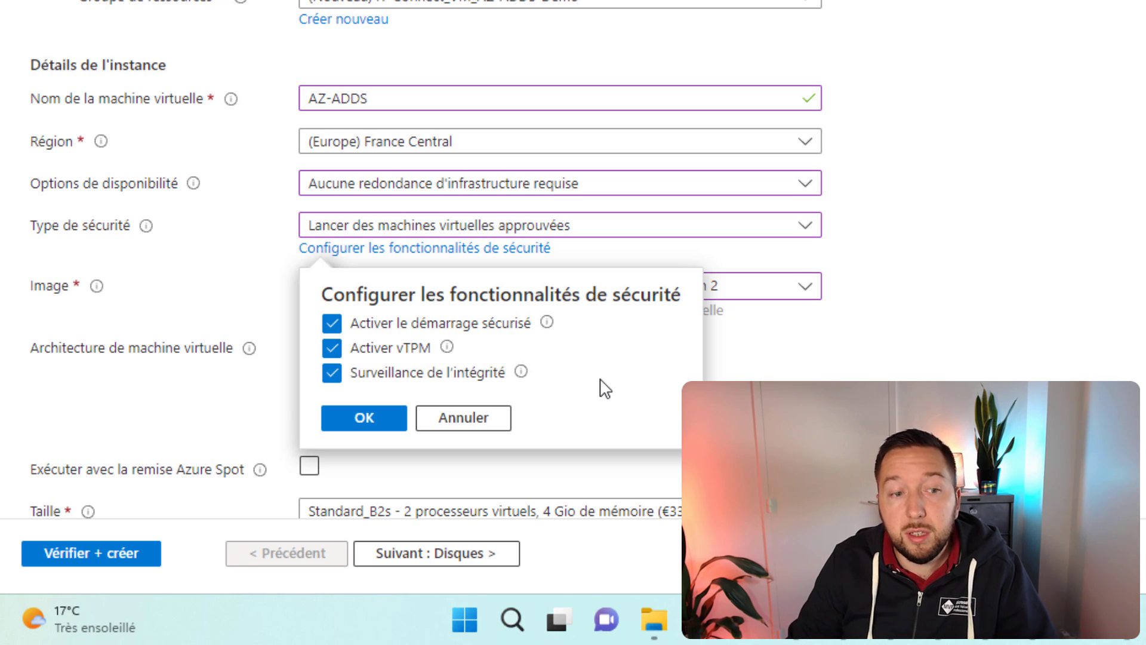
click(366, 417)
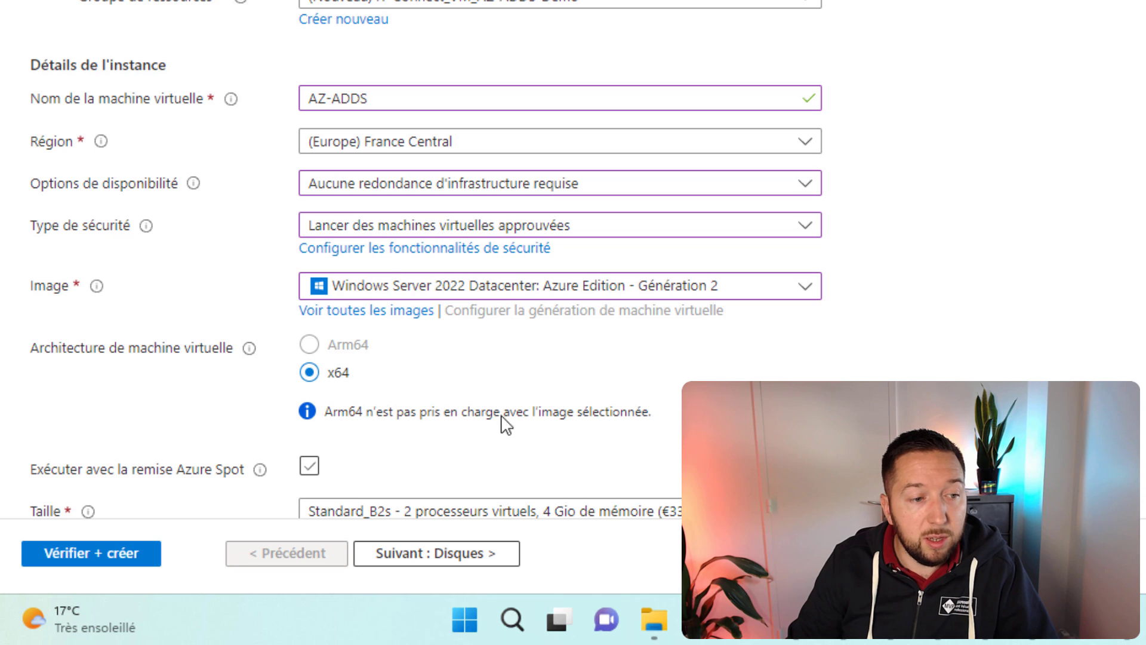
Step: Keep the Standard_B2s size (2 vCPUs, 4 GiB) and go to the administrator username field
scroll(1082, 316, down, 1)
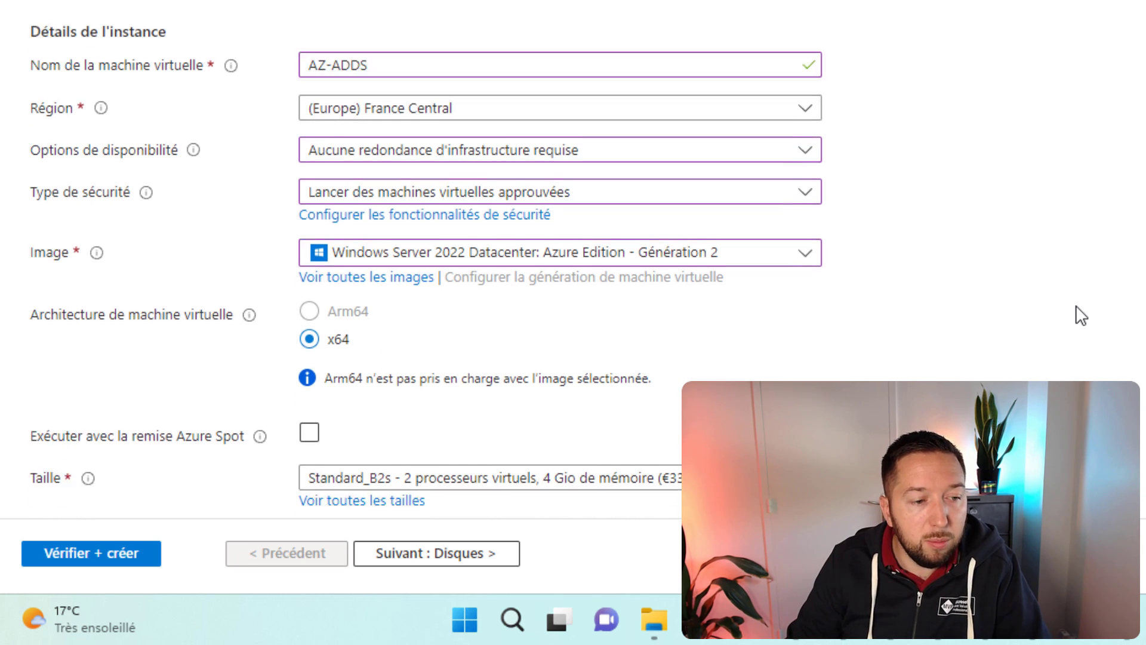
scroll(1081, 315, down, 6)
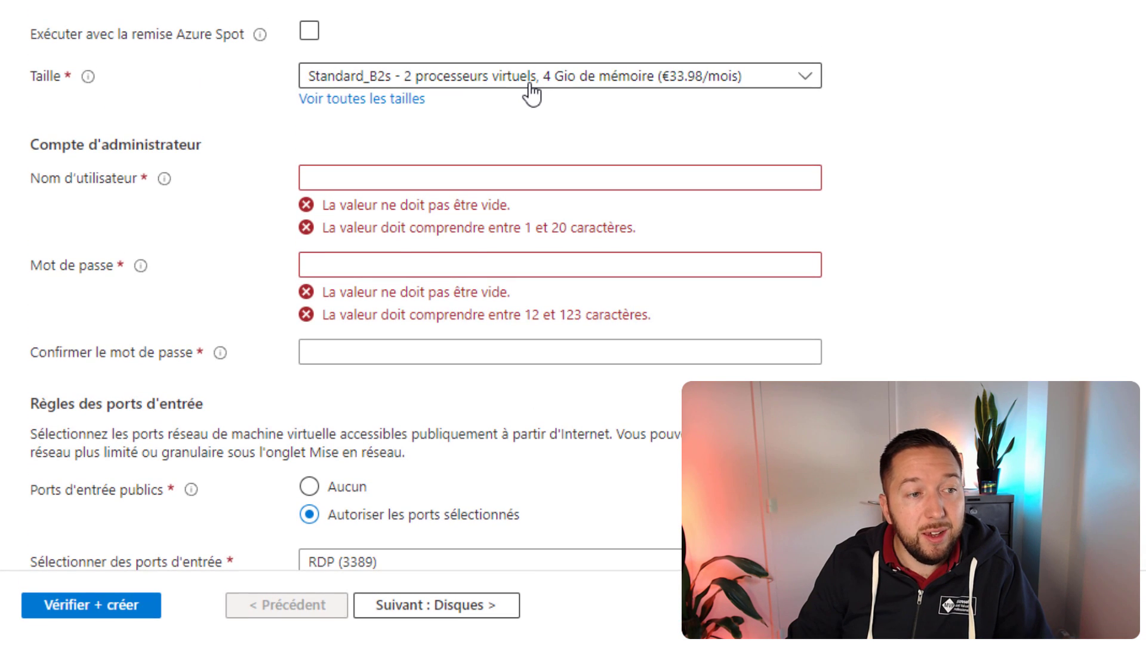
click(531, 84)
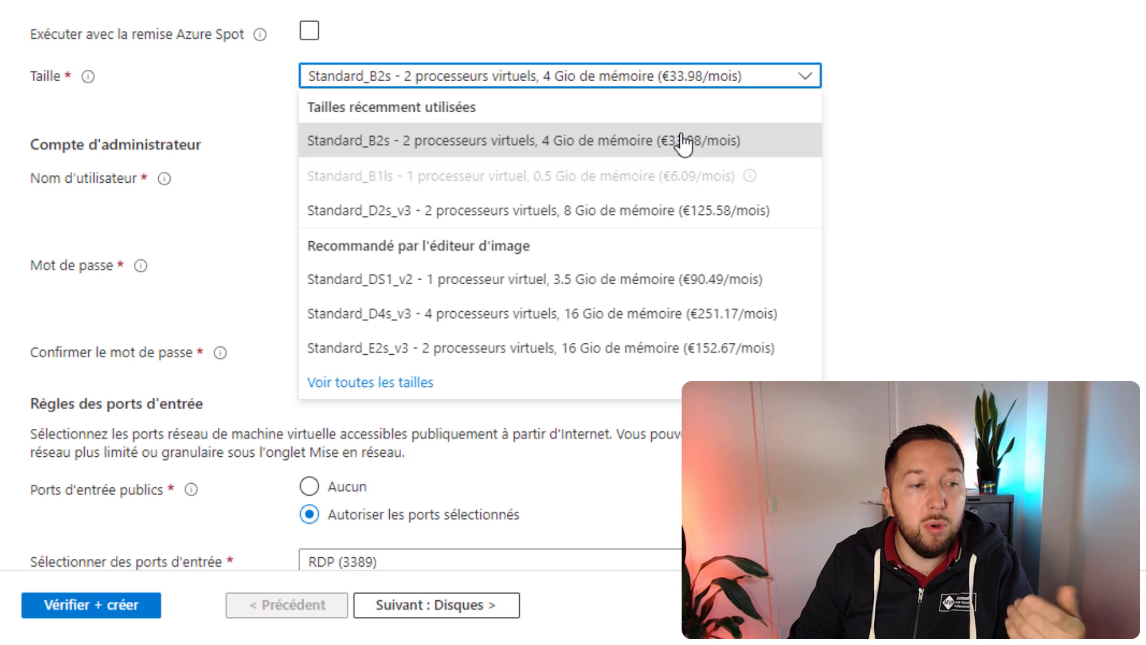
click(649, 149)
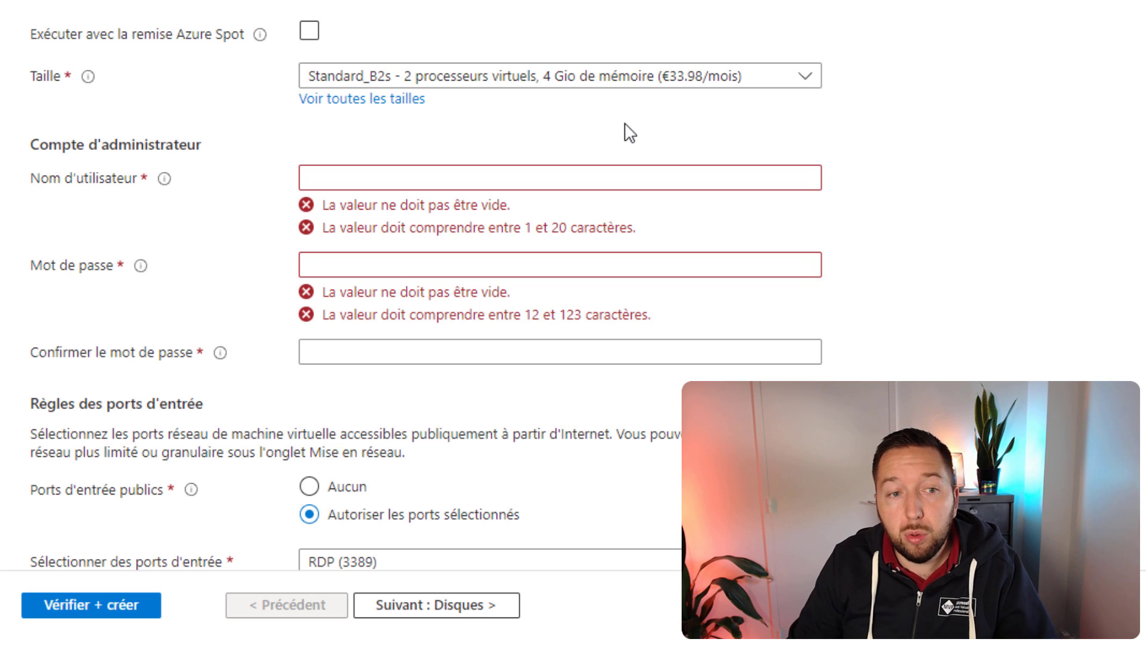
click(577, 179)
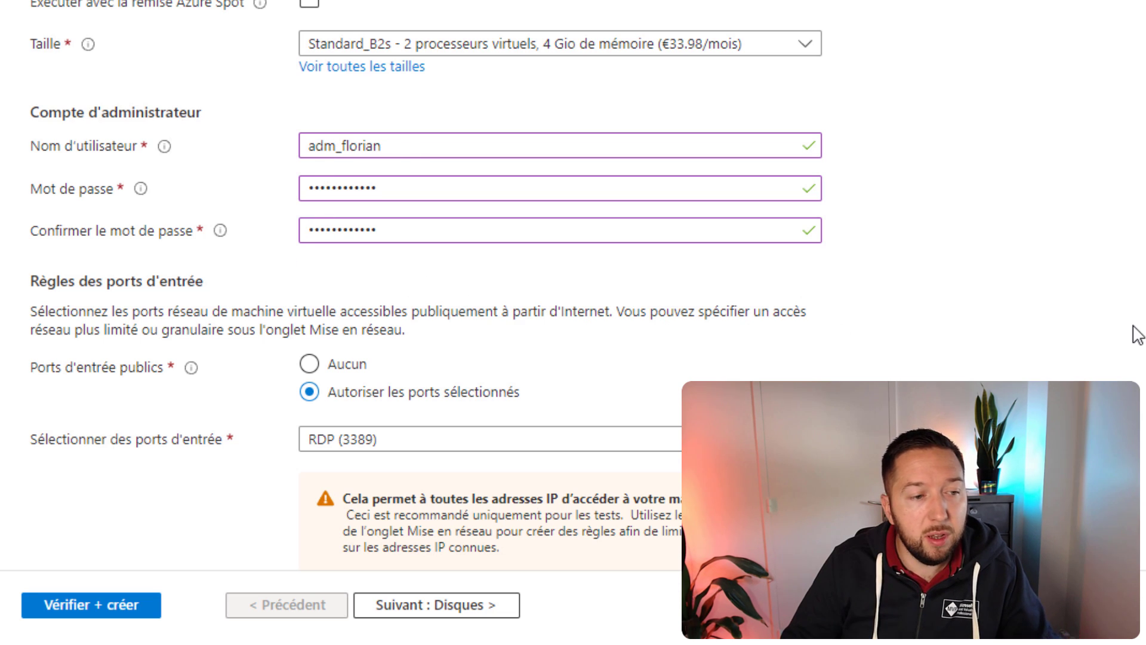
Step: Set public inbound ports to None after briefly selecting HTTPS (443) and RDP (3389)
scroll(1134, 333, down, 4)
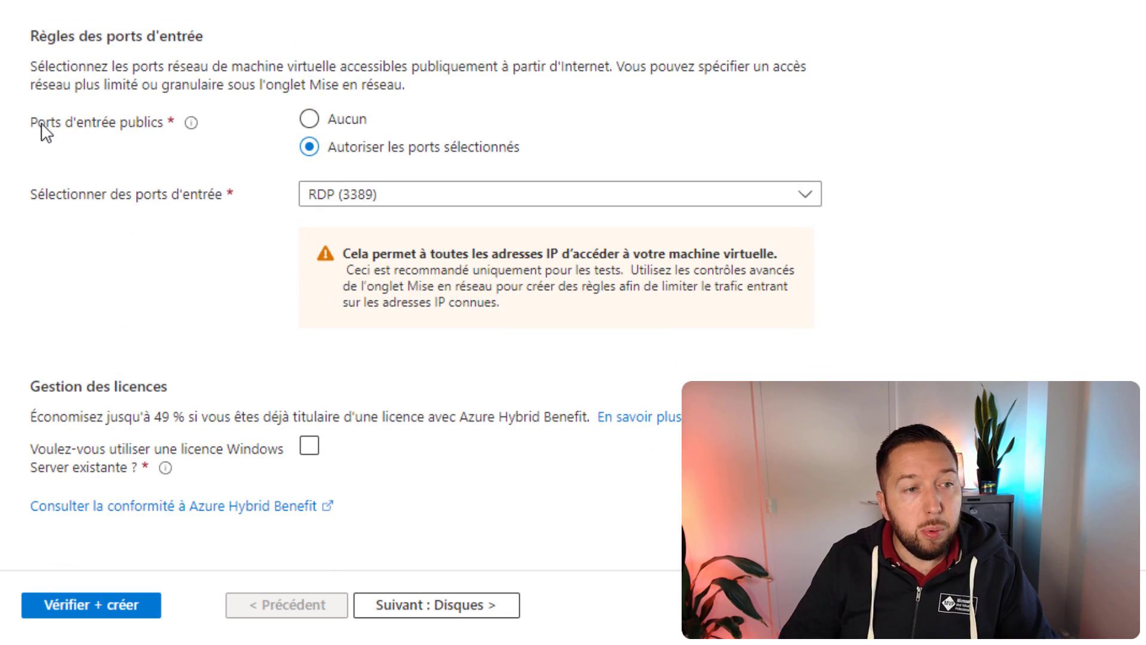
click(310, 120)
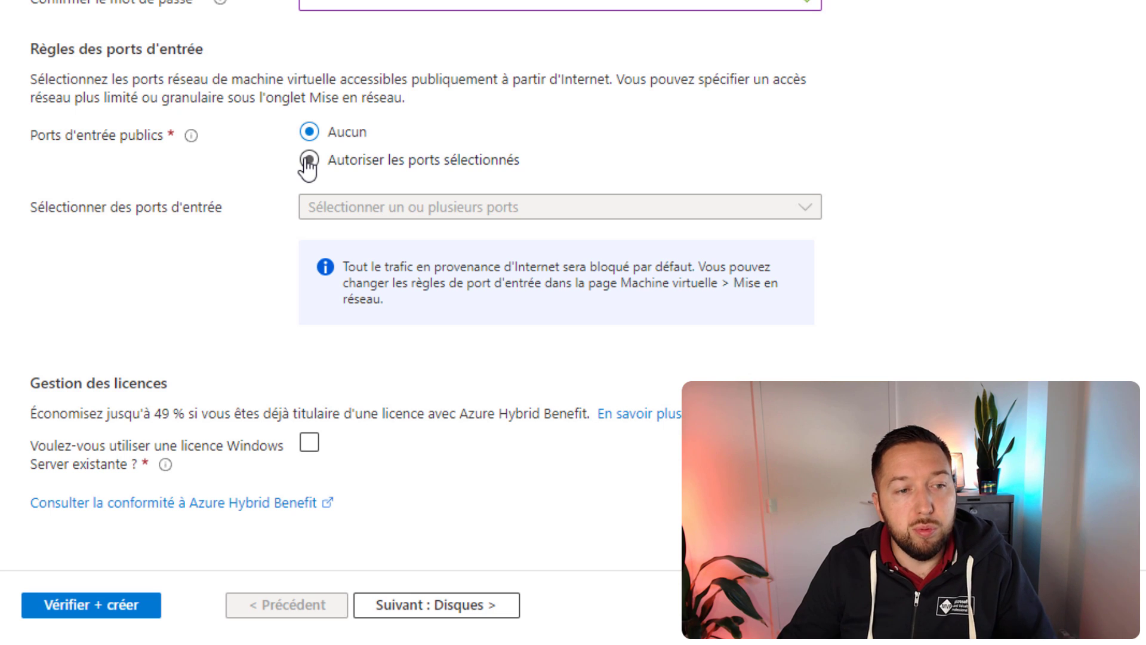
click(308, 160)
click(392, 310)
click(362, 383)
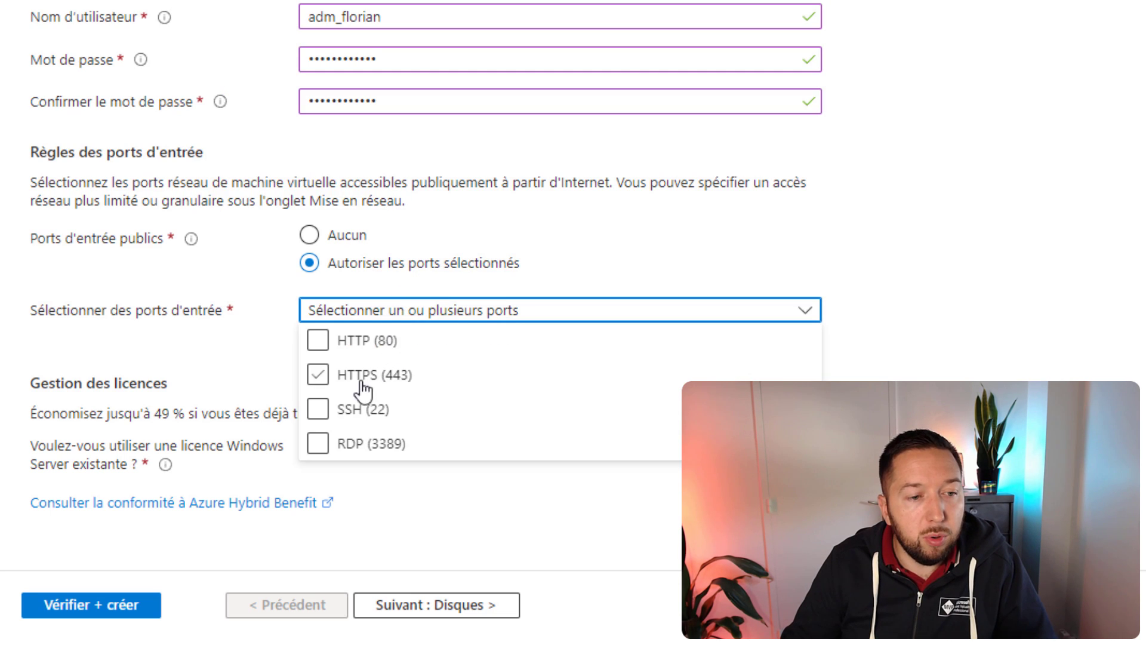
click(318, 445)
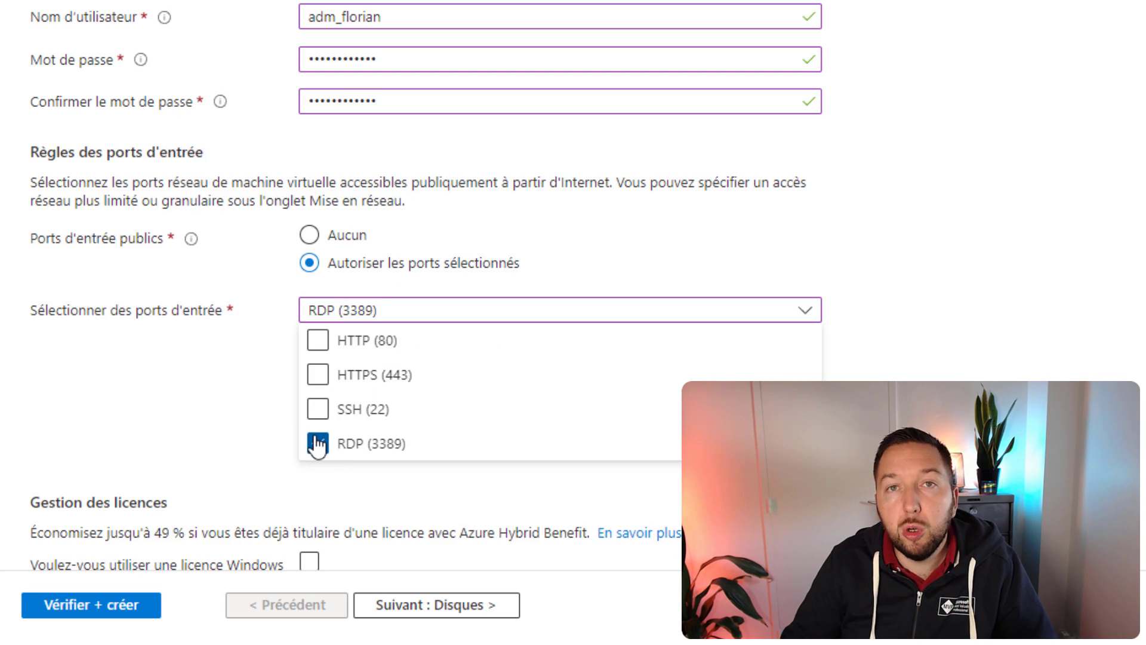
click(181, 388)
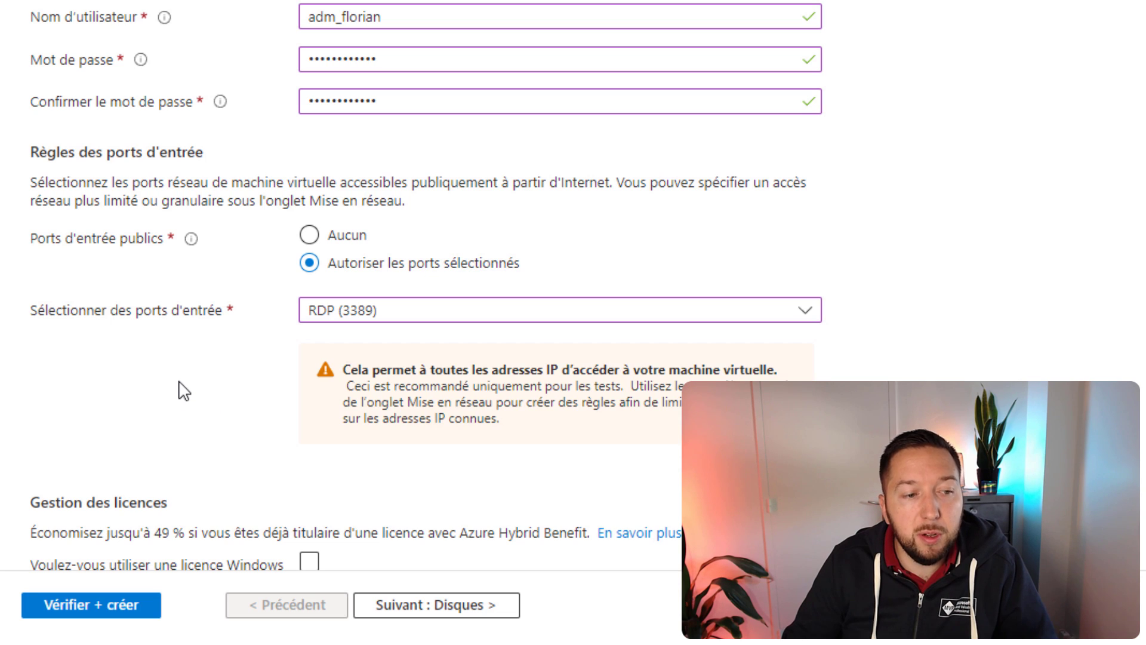
click(309, 236)
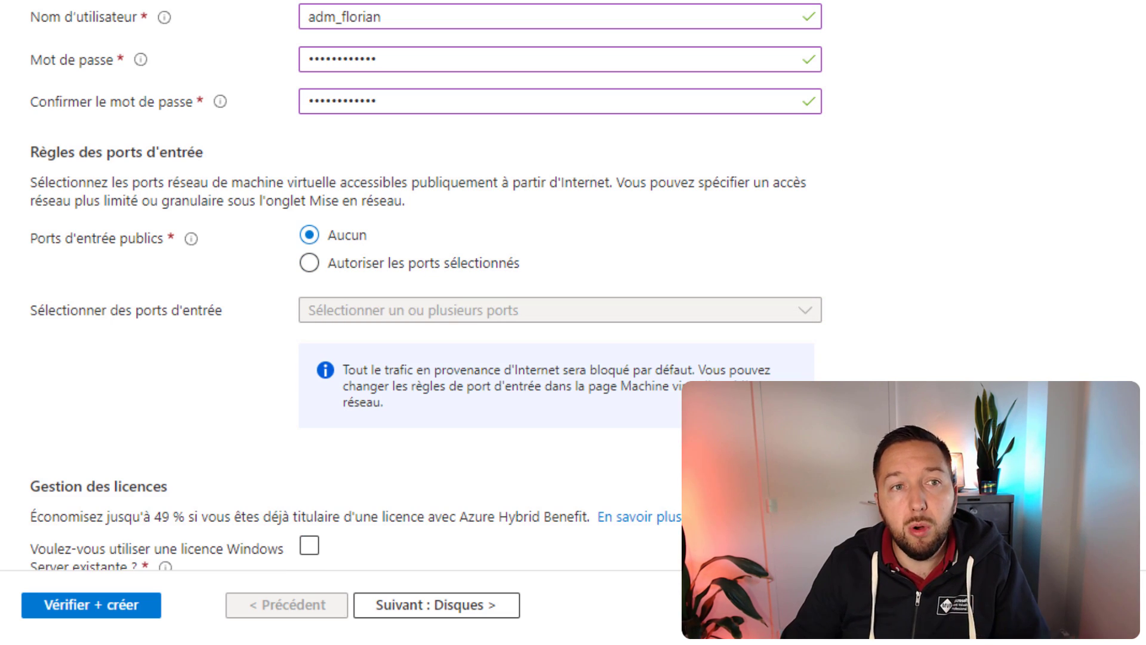
Step: Leave the existing Windows Server licence option unticked and continue to the Disks step
scroll(418, 298, down, 2)
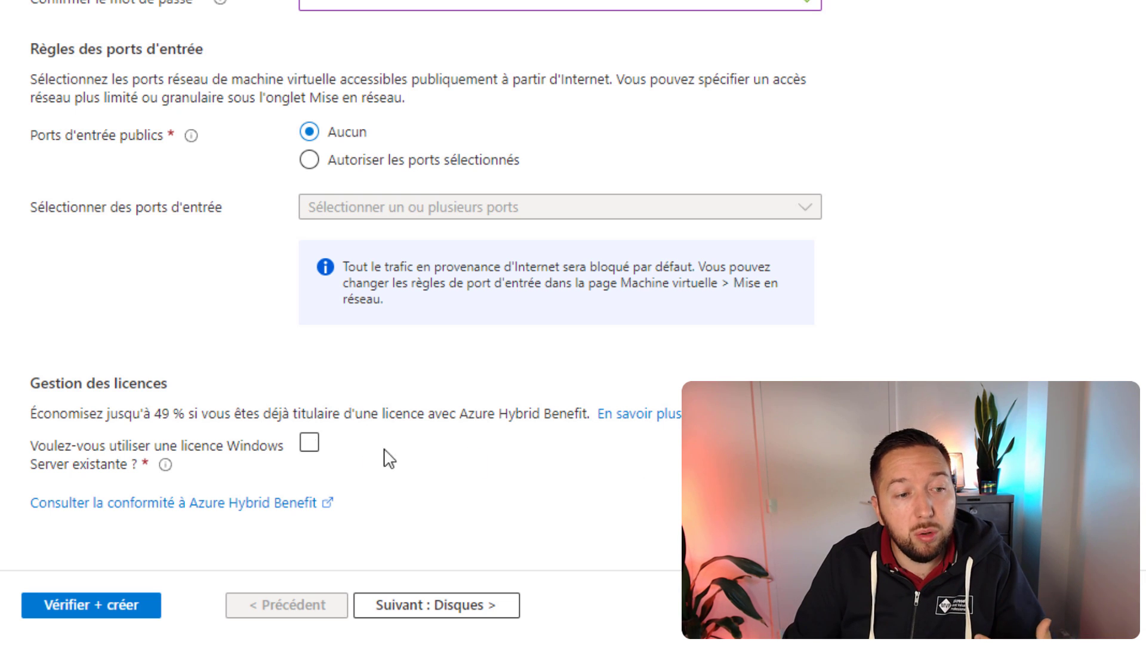
click(309, 444)
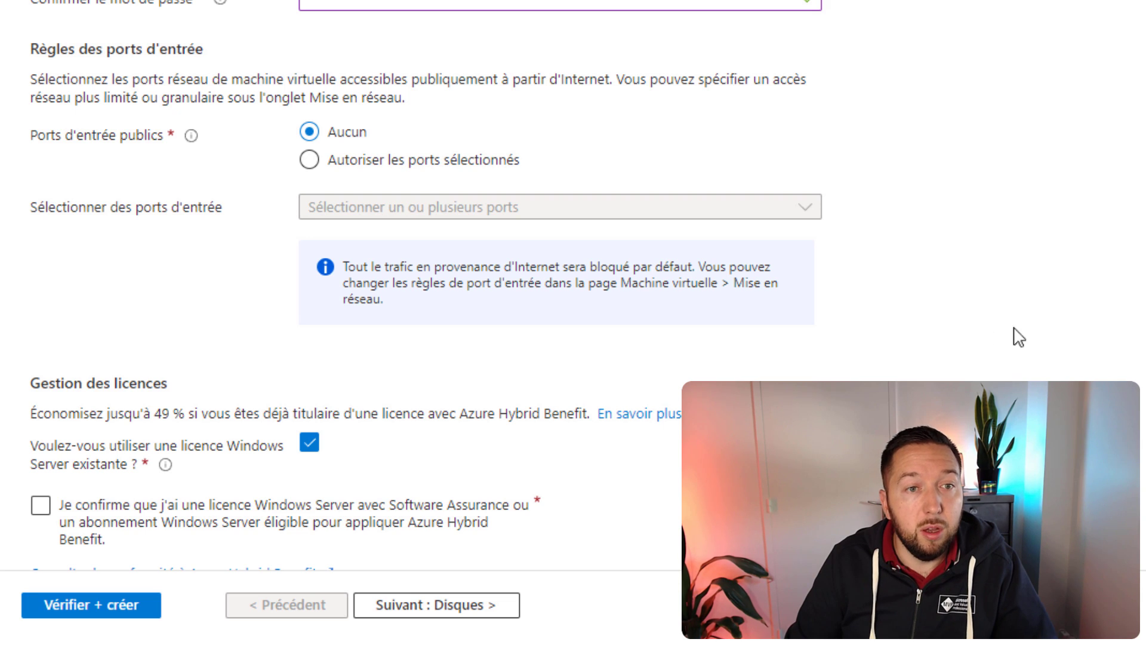
click(309, 443)
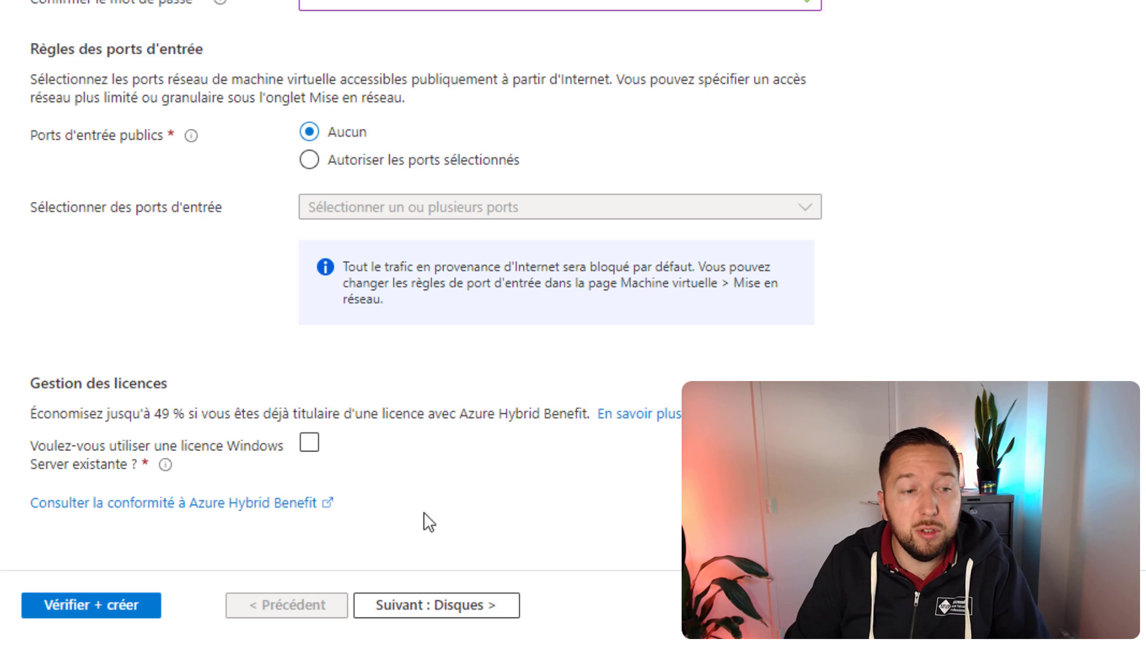
click(397, 605)
Step: Set the OS disk type to SSD Standard, review encryption and advanced settings, then continue to networking
scroll(507, 156, up, 6)
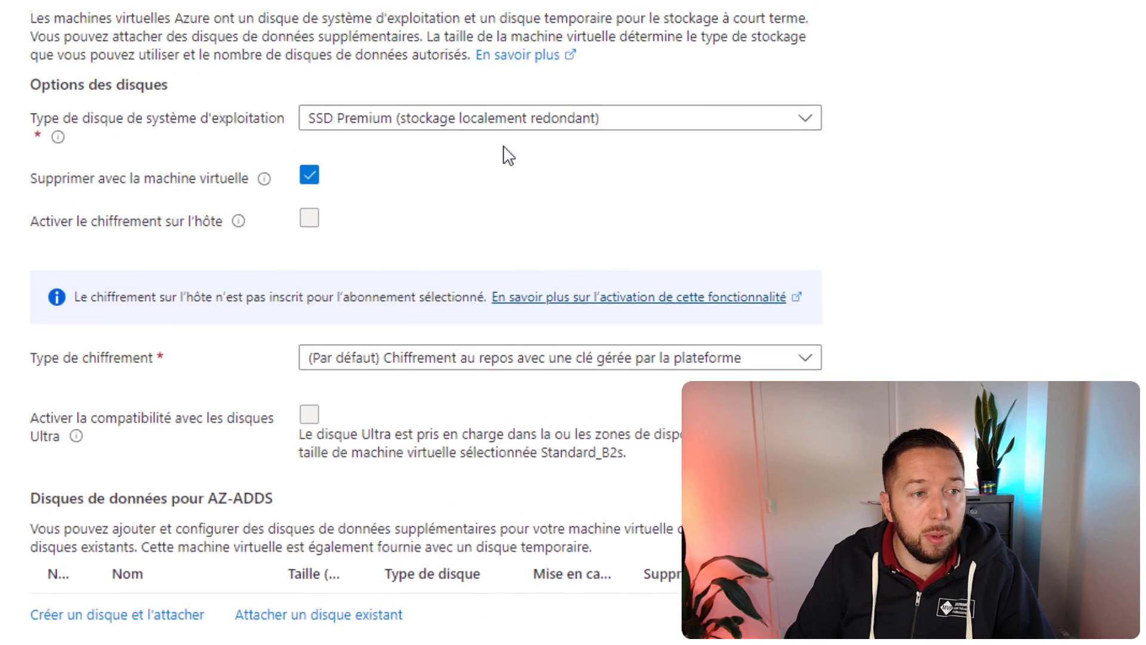
click(486, 326)
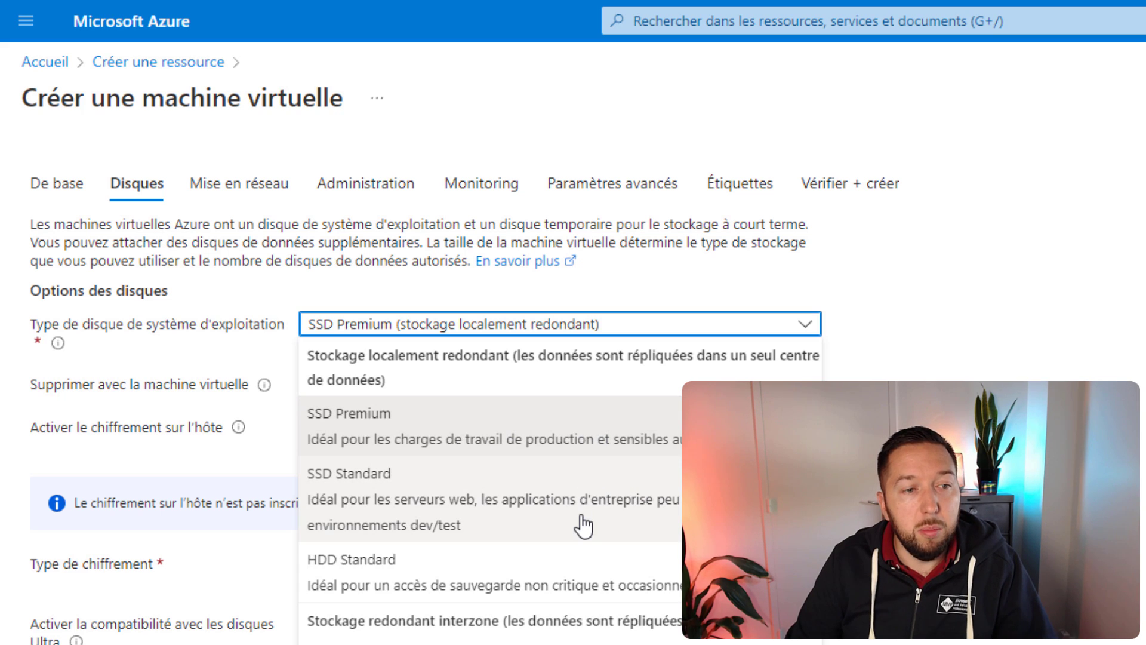
click(426, 505)
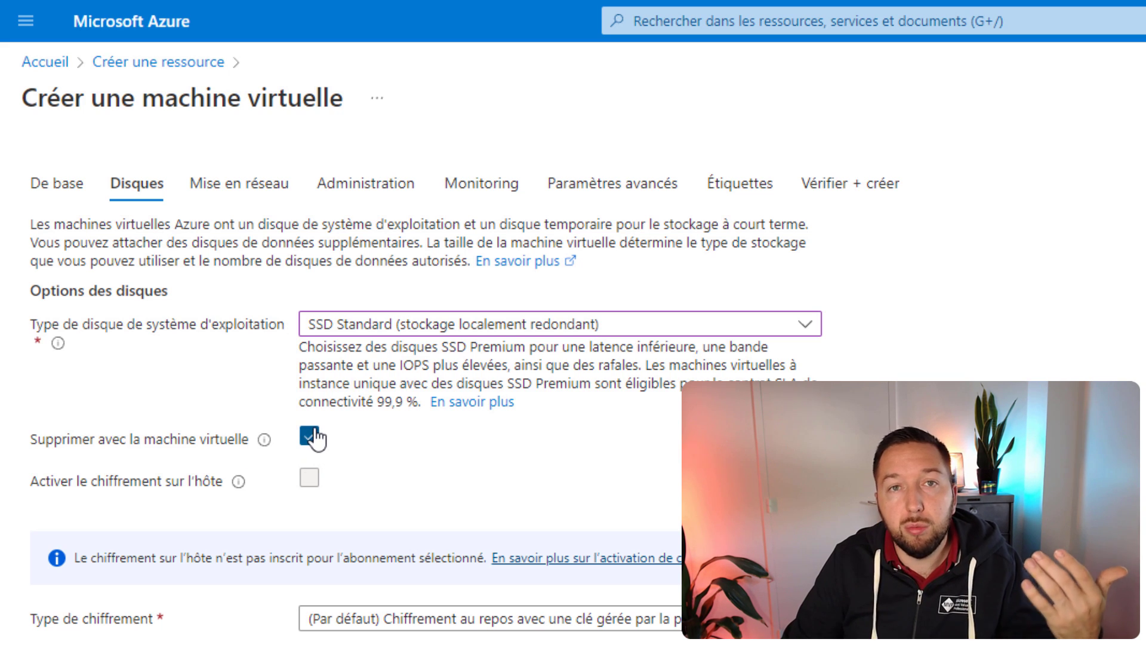
scroll(241, 457, down, 1)
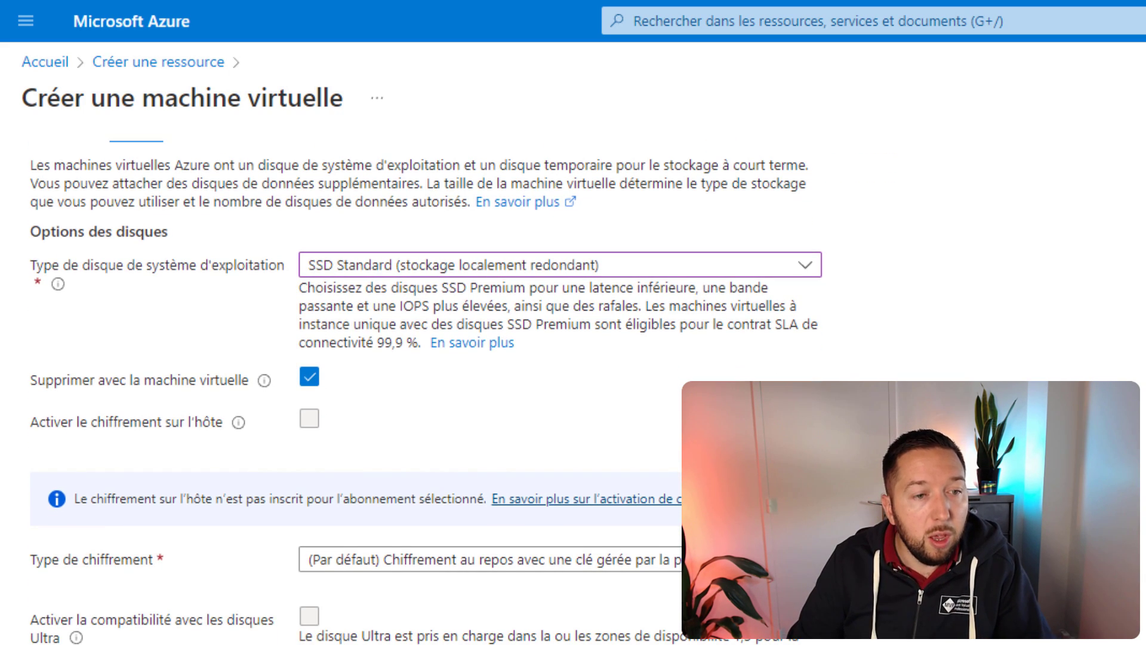
click(800, 559)
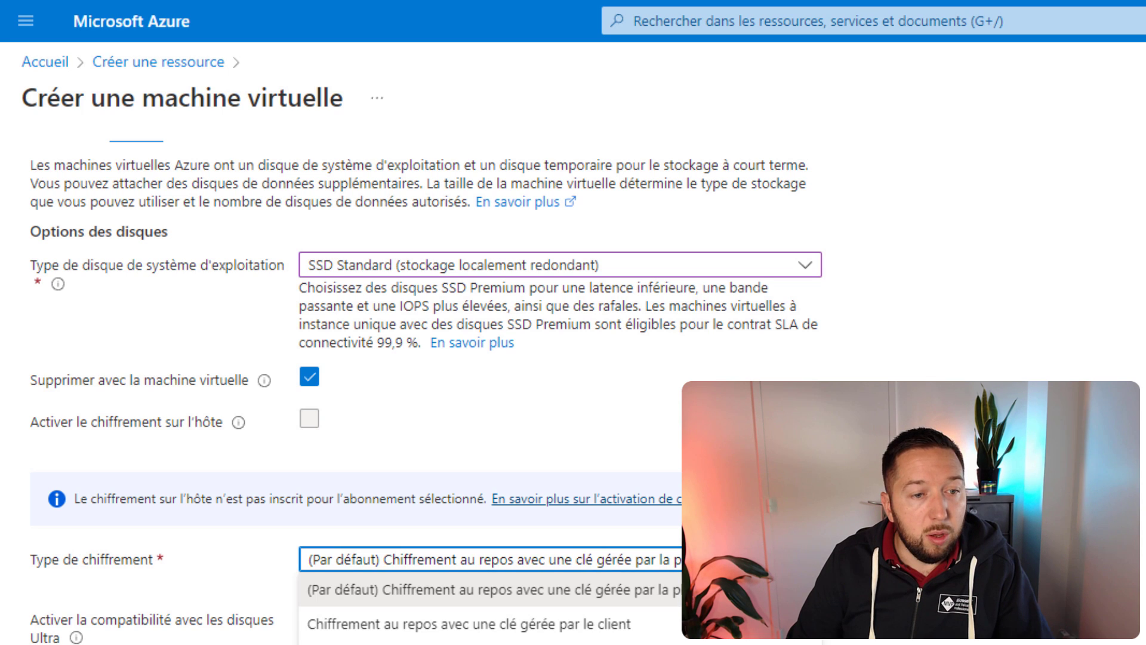
scroll(161, 477, down, 6)
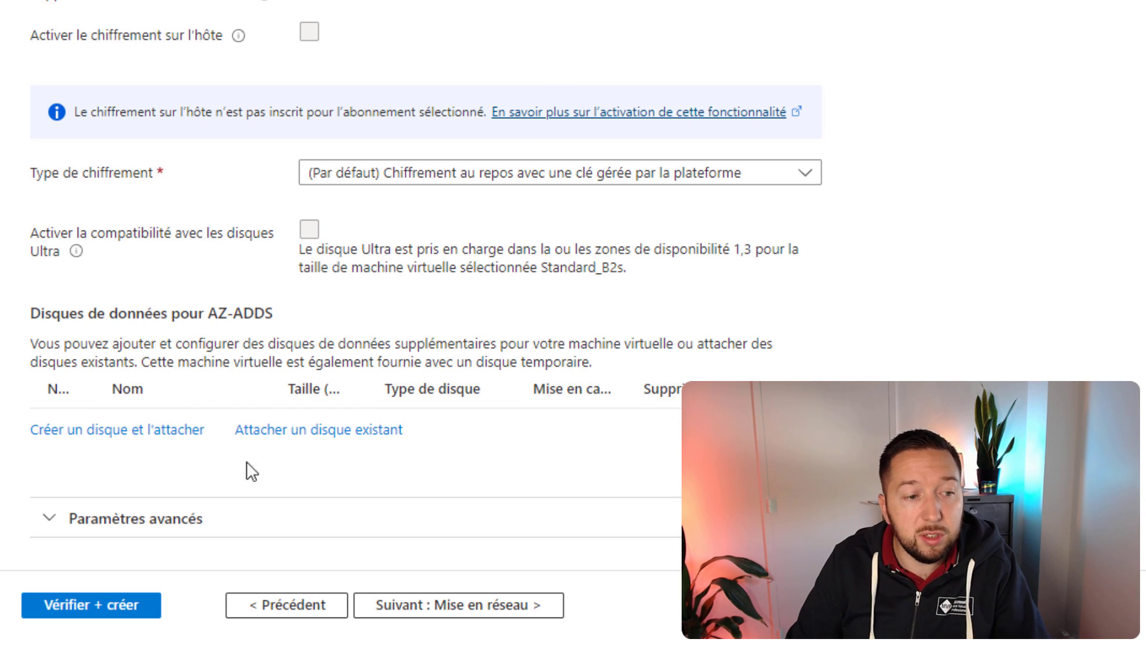
click(169, 520)
scroll(421, 429, down, 3)
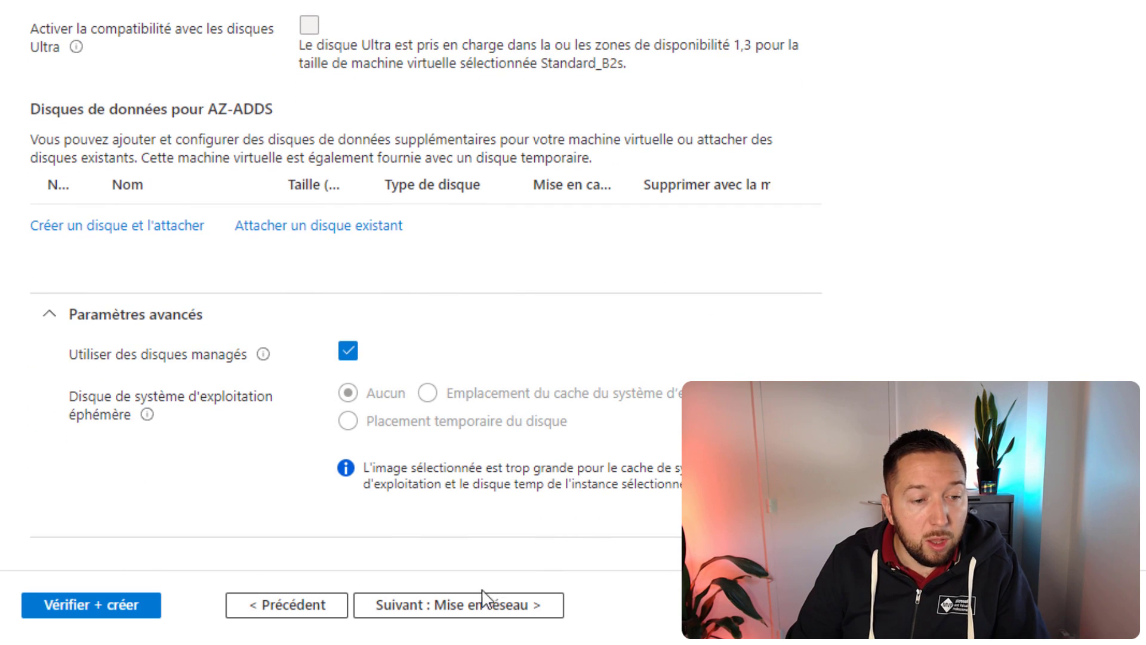
click(542, 605)
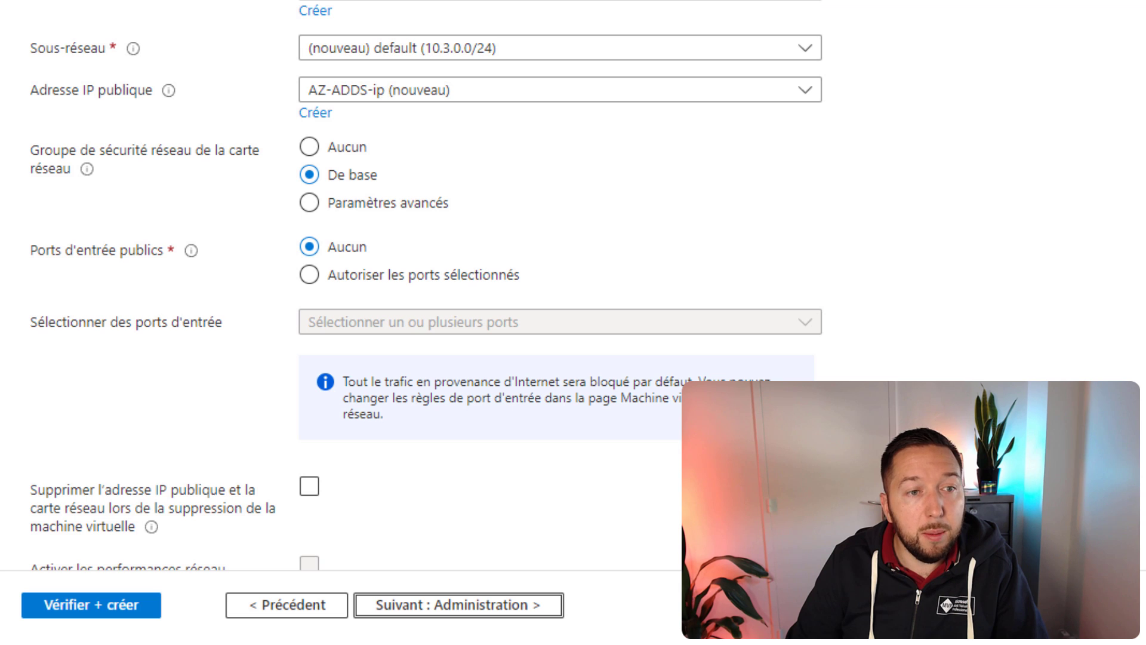
Step: Attach the VM to virtual network VNET-10.10.0.0-16 on subnet VM-10.10.100.0
scroll(724, 375, up, 6)
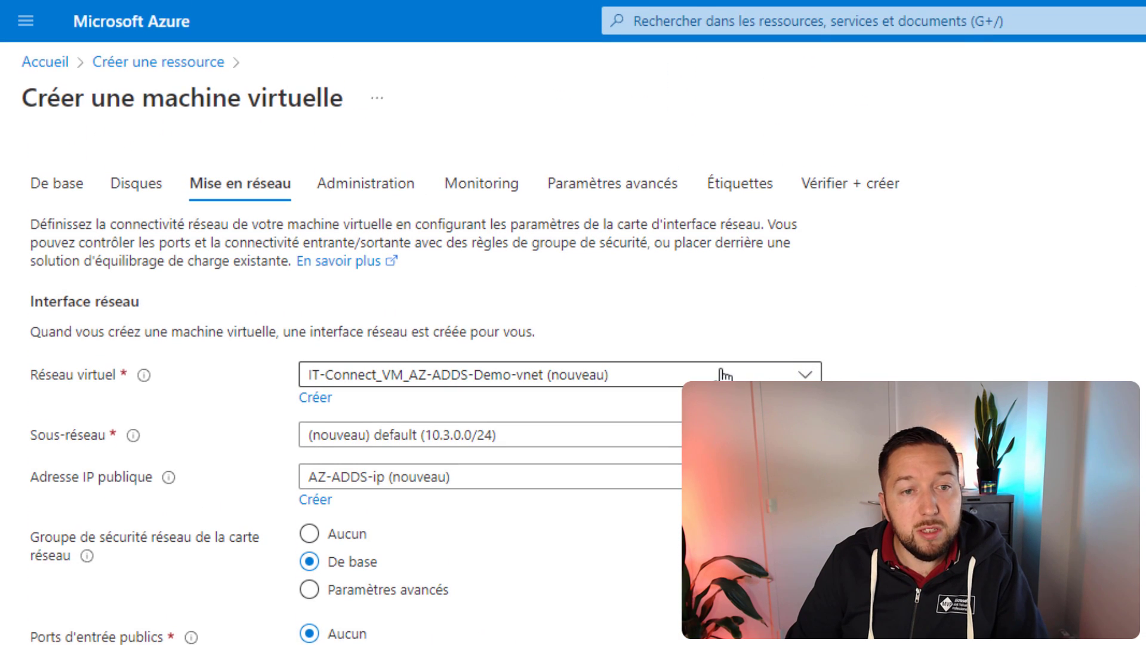
click(666, 387)
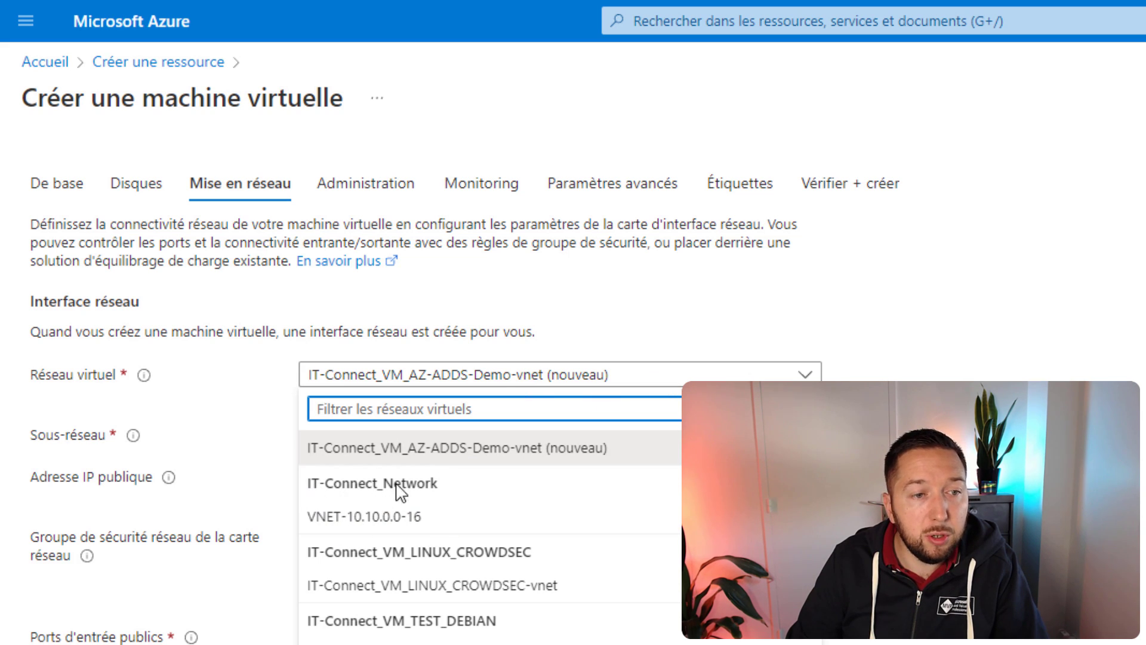
click(333, 527)
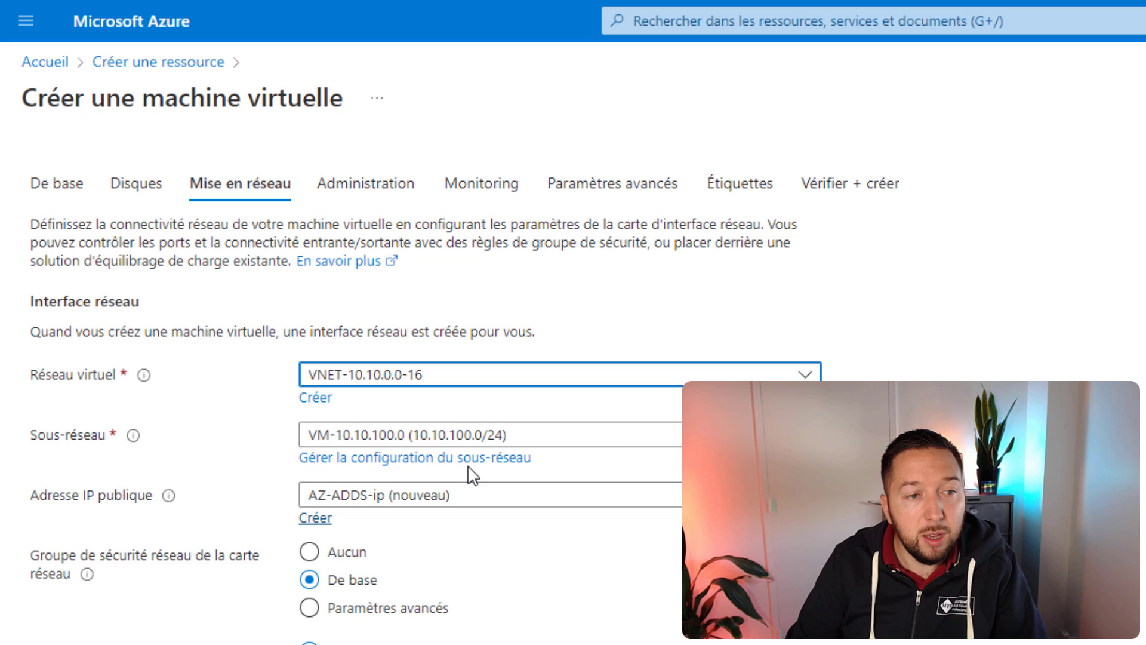
click(508, 436)
click(334, 511)
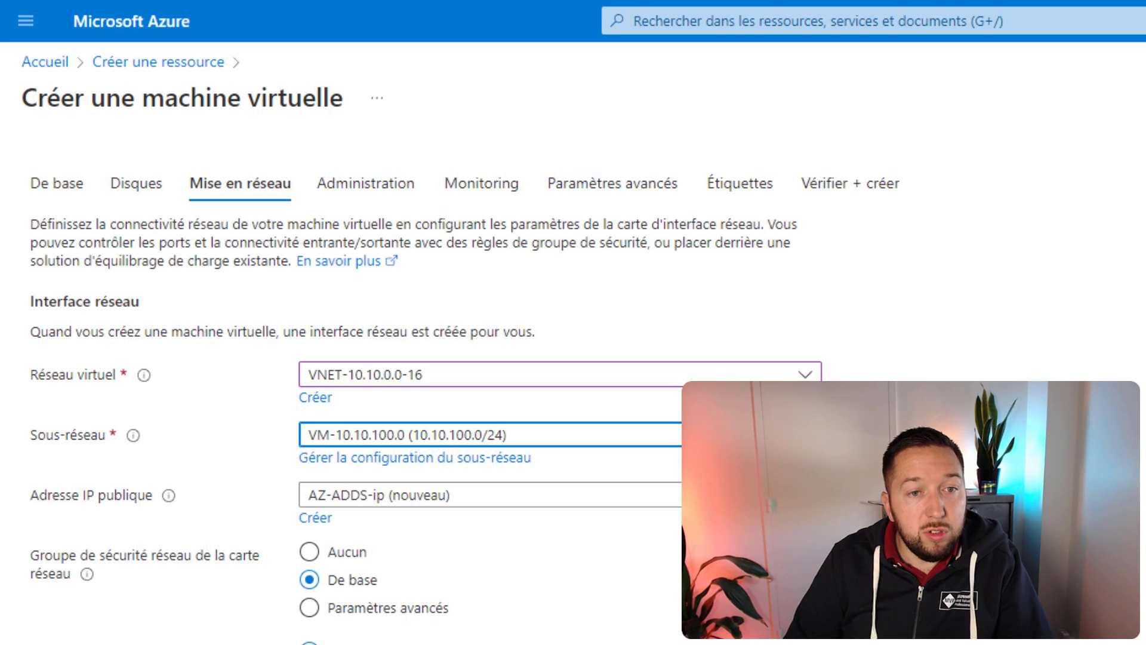
click(776, 373)
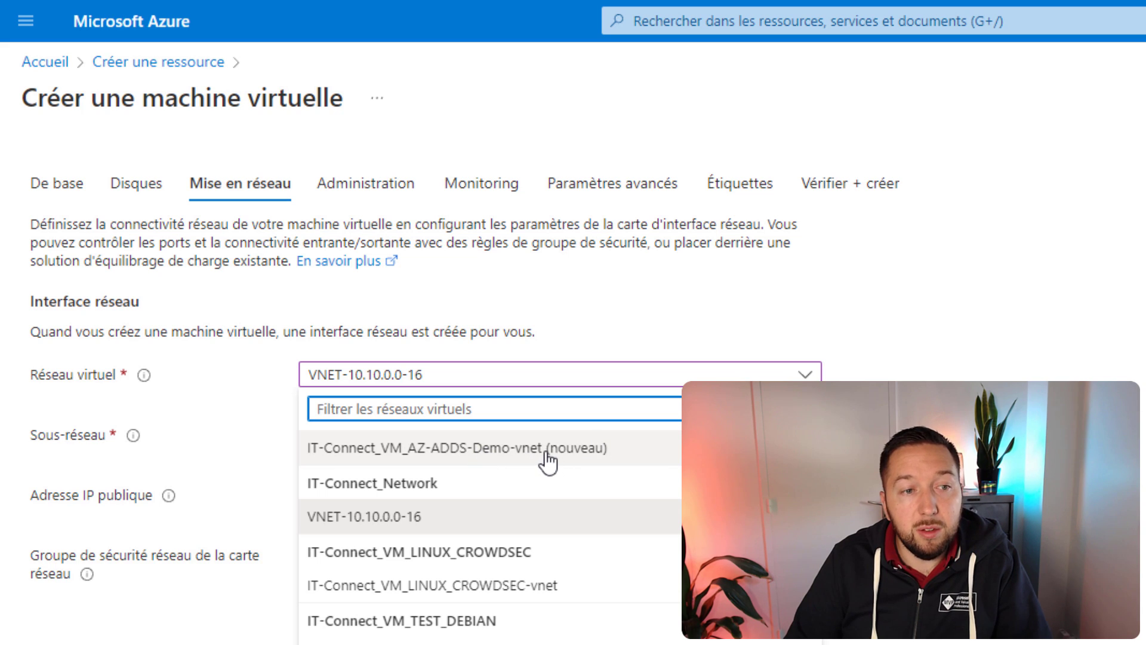
click(896, 445)
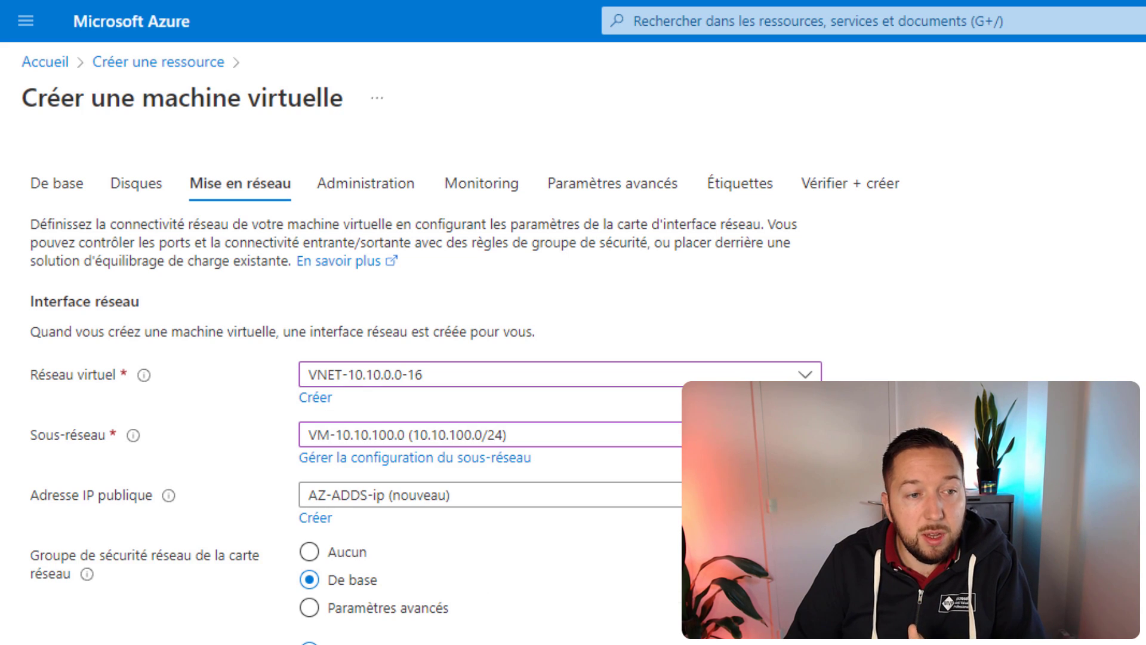
Step: Give the VM no public IP address and continue to the Administration step
click(429, 499)
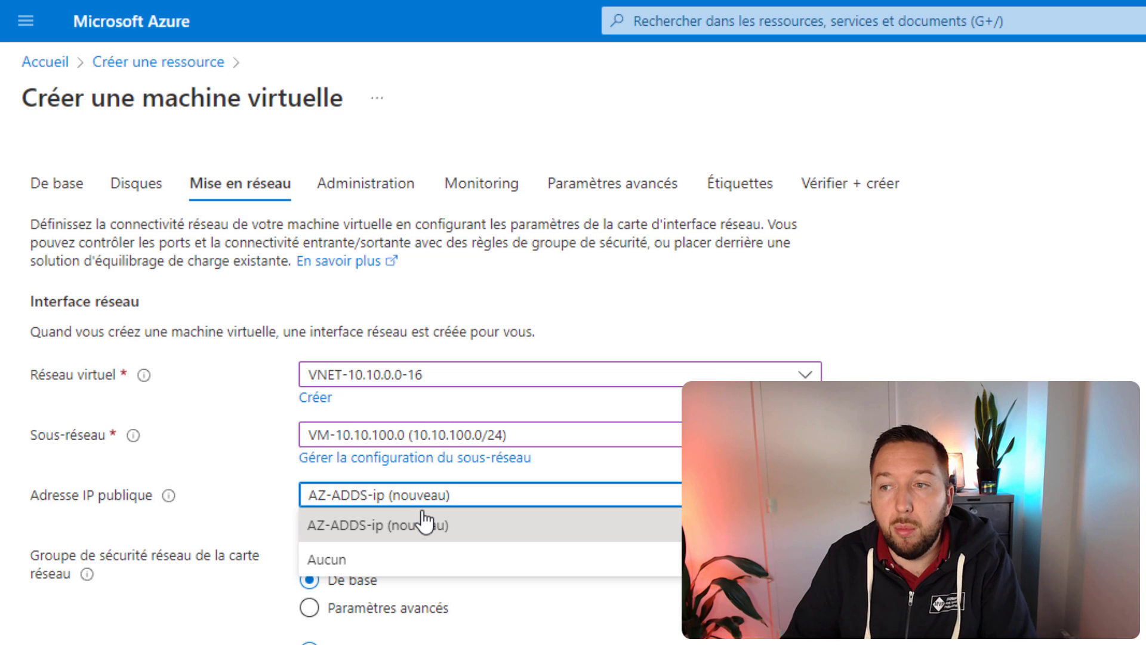
click(412, 502)
click(412, 503)
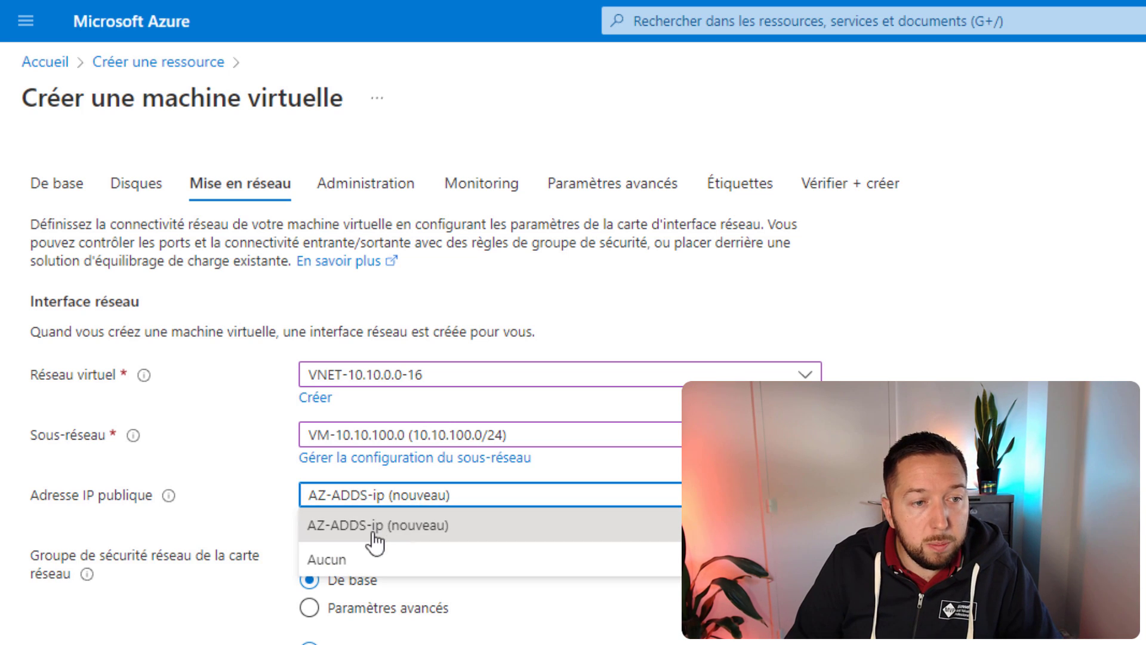
click(405, 554)
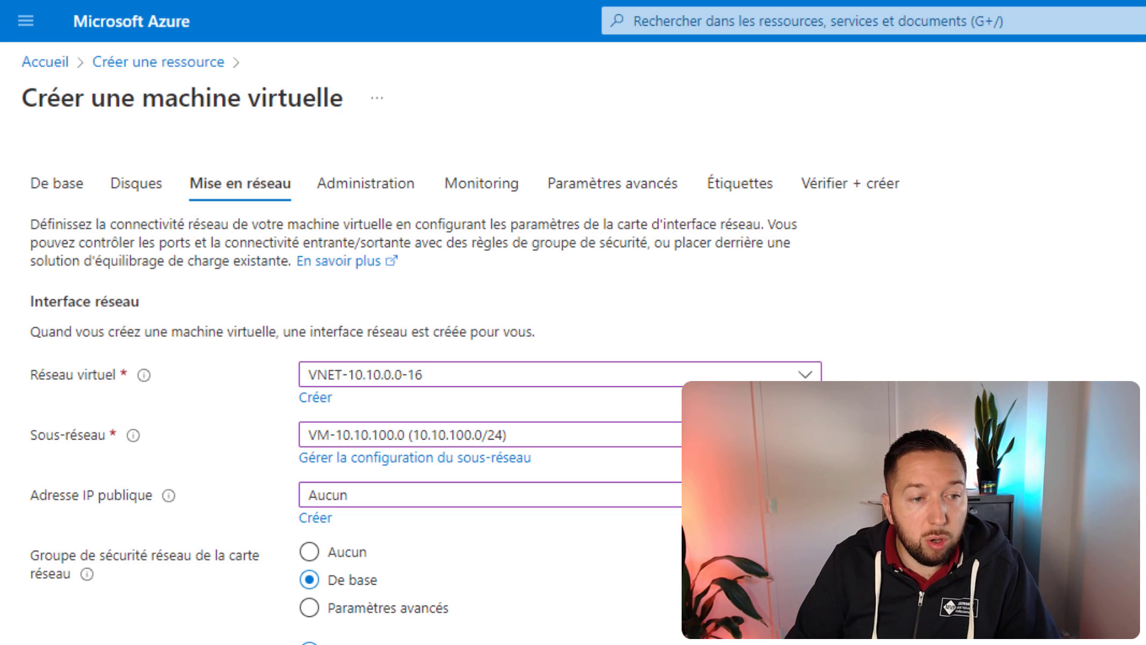
scroll(417, 358, down, 4)
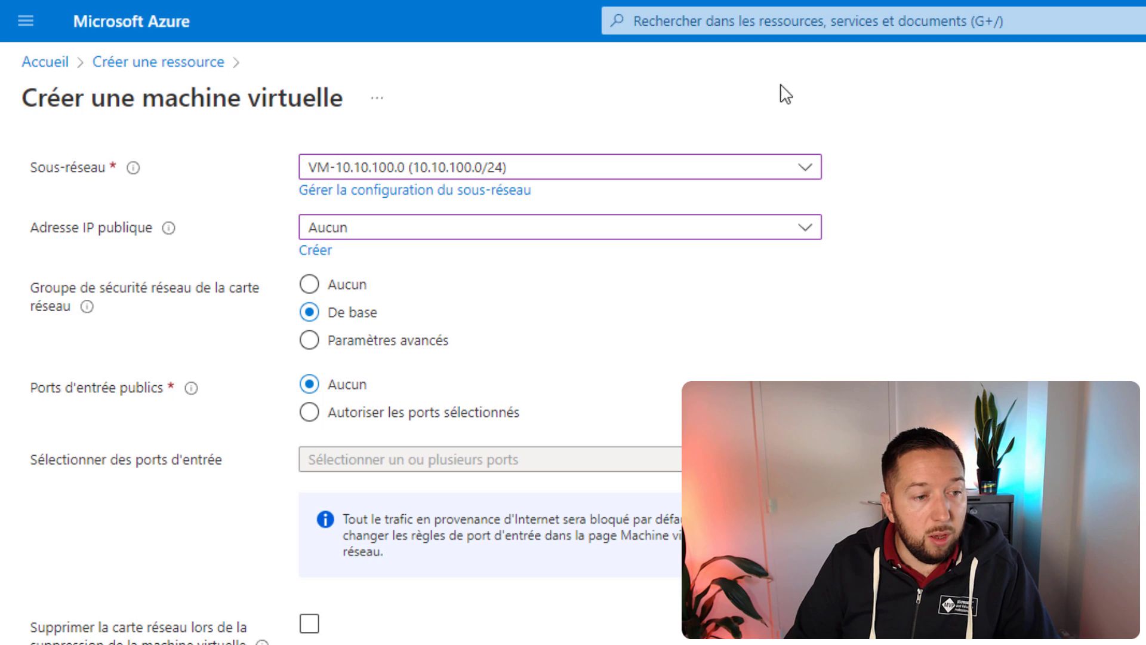
click(456, 615)
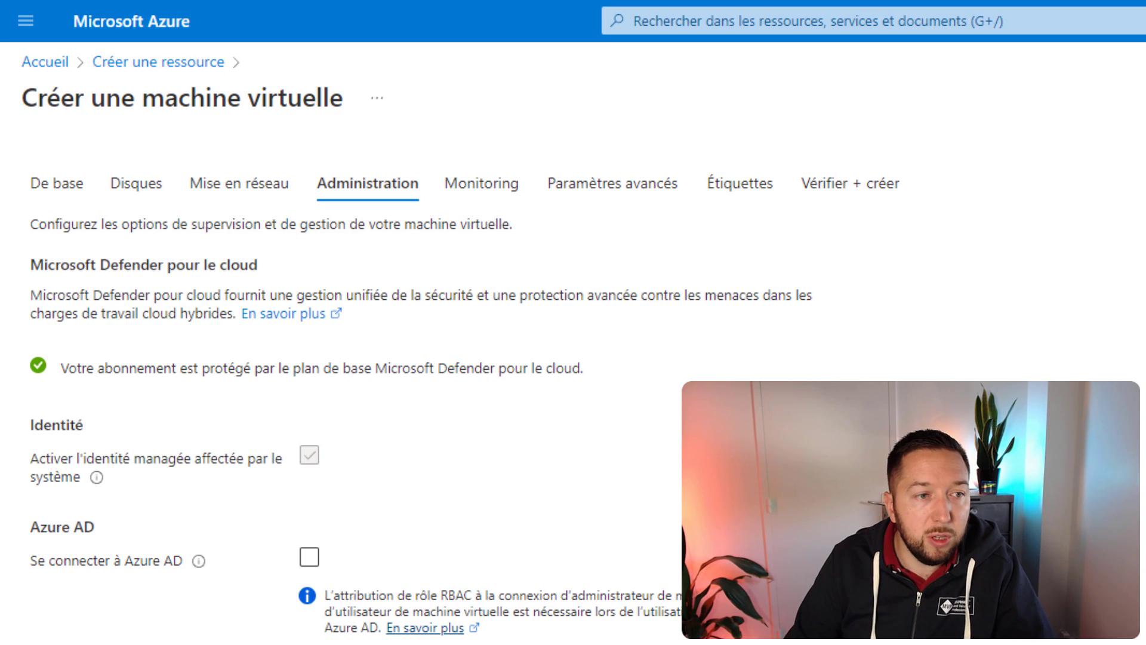
Step: Leave the Administration settings at their defaults and continue to Monitoring
scroll(358, 388, down, 3)
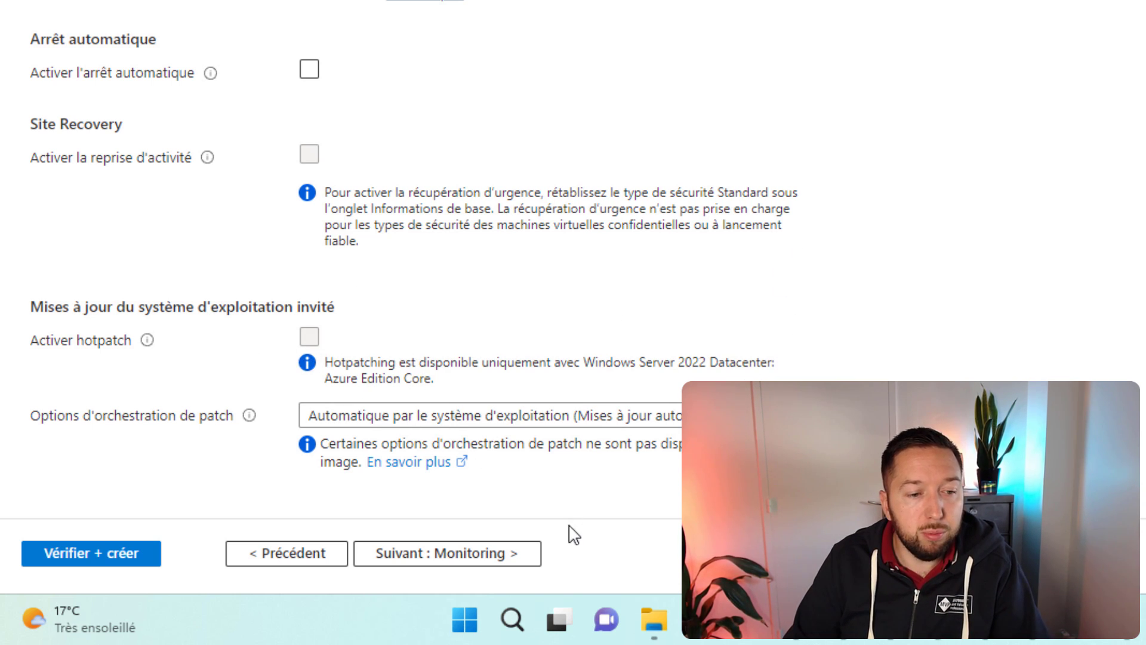
click(472, 555)
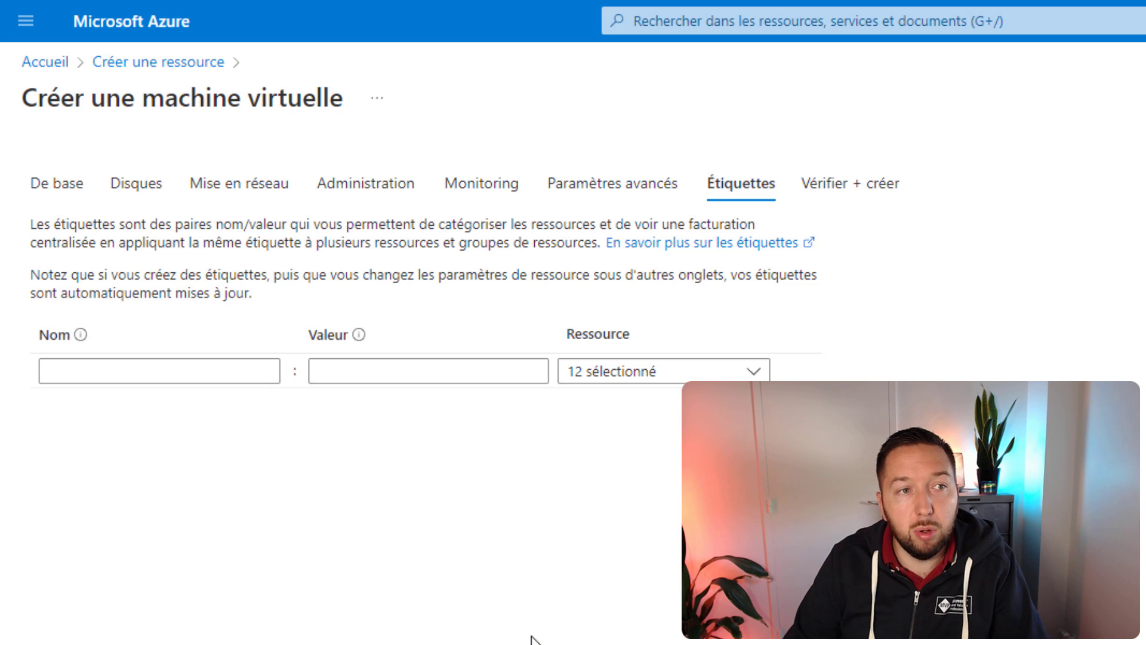
Step: Add the VM tags Type: Serveur and Usage: Production
click(141, 375)
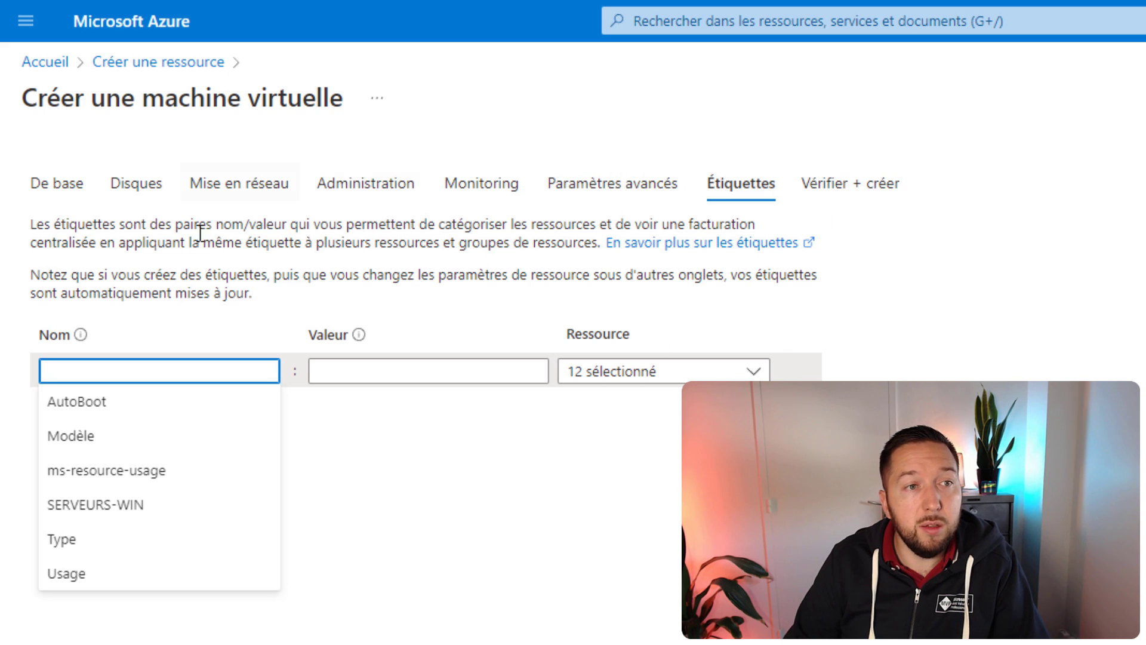
click(113, 544)
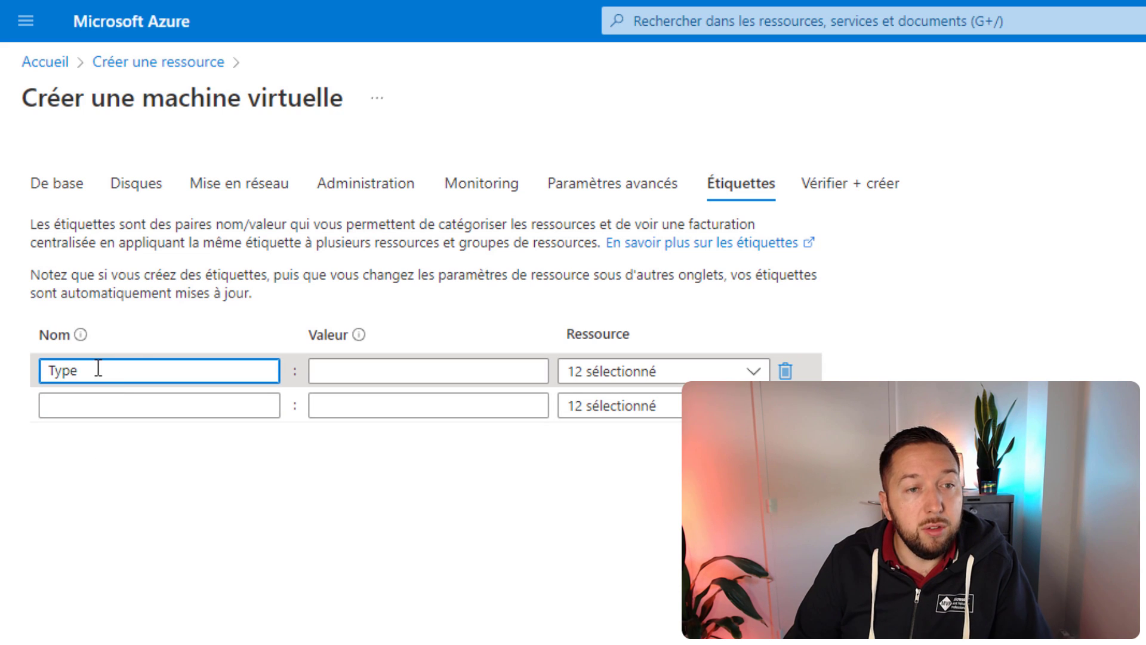
click(360, 375)
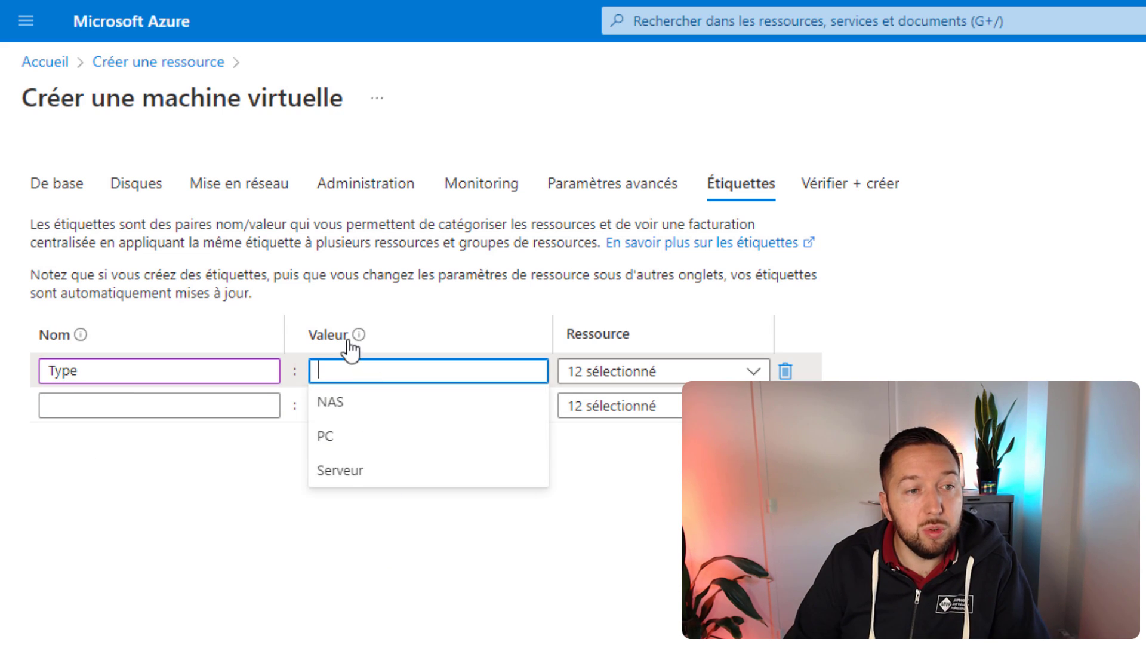
click(351, 471)
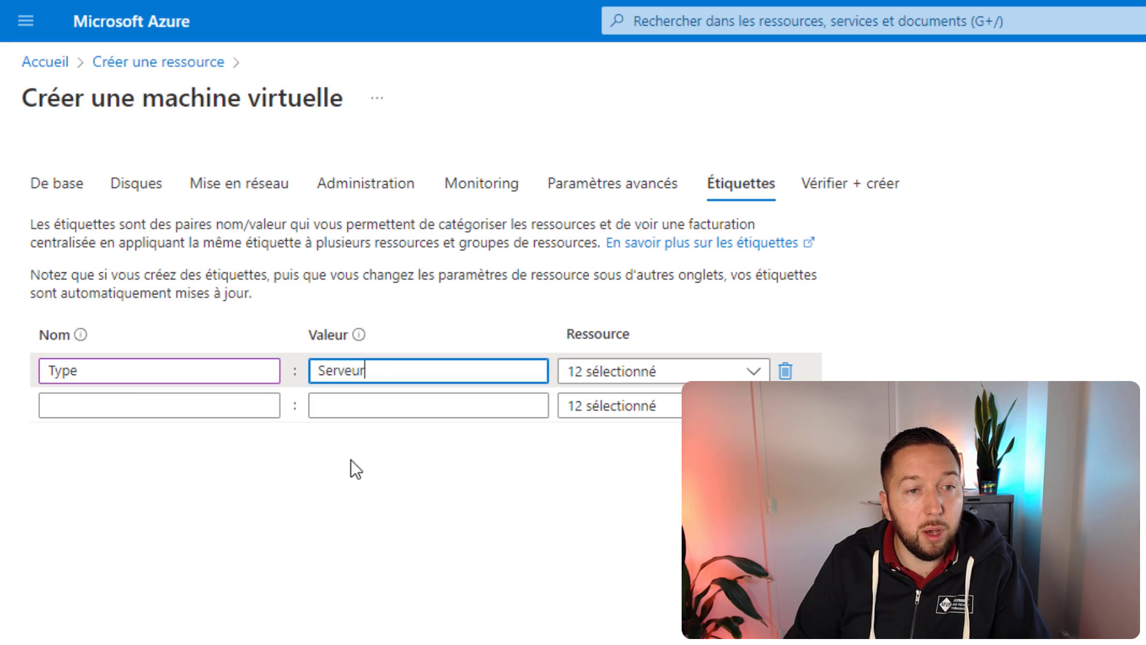
click(179, 409)
click(95, 604)
click(343, 411)
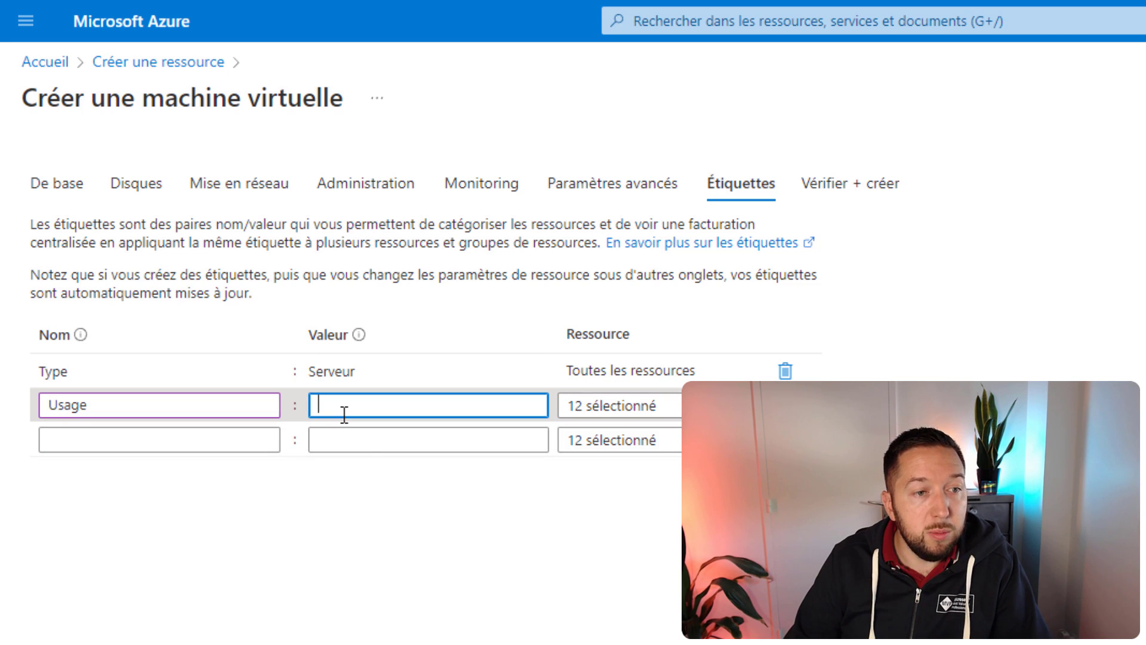
click(375, 436)
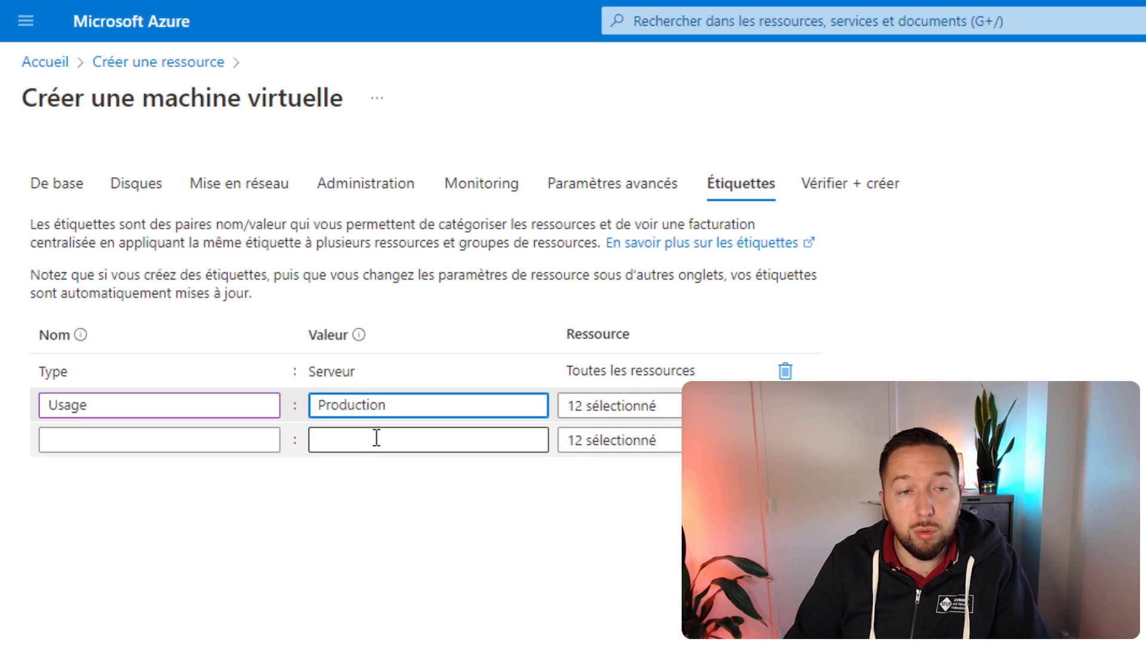
click(230, 438)
Step: Add an AutoBoot: Yes tag, remove it again, and proceed to Vérifier + créer
click(159, 474)
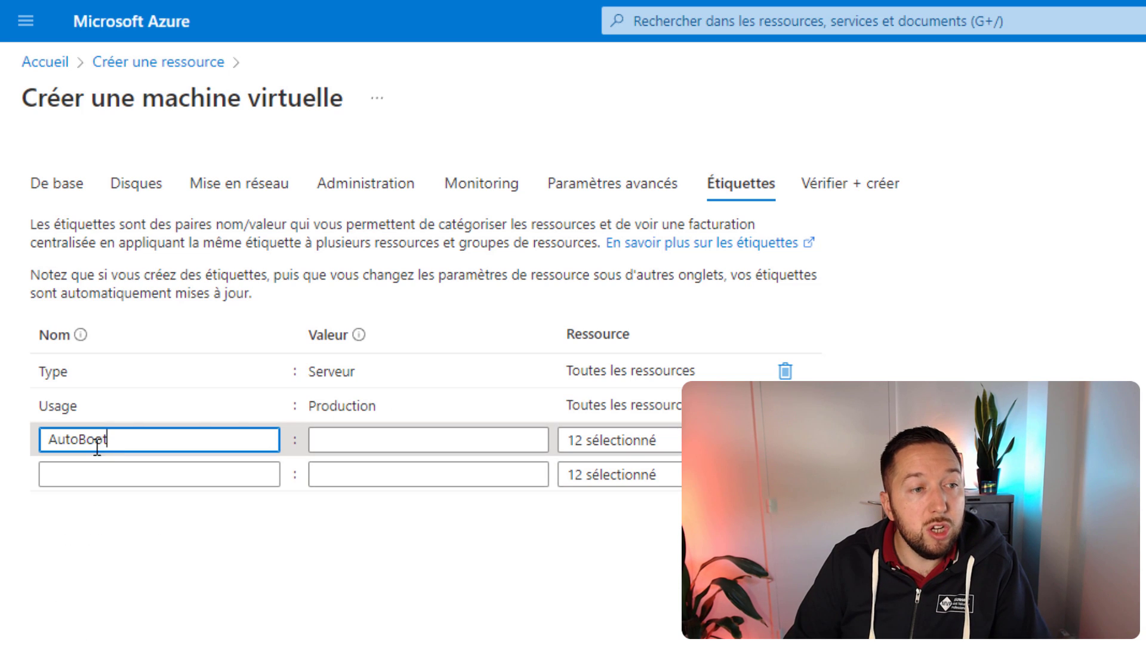
click(327, 440)
click(345, 472)
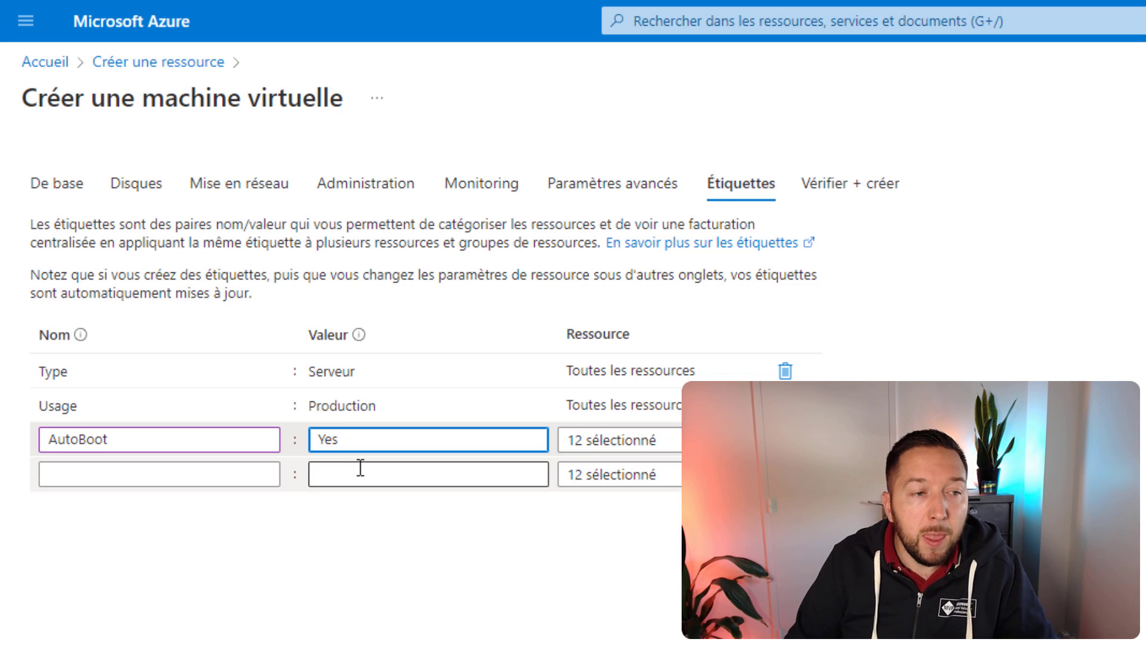
click(786, 440)
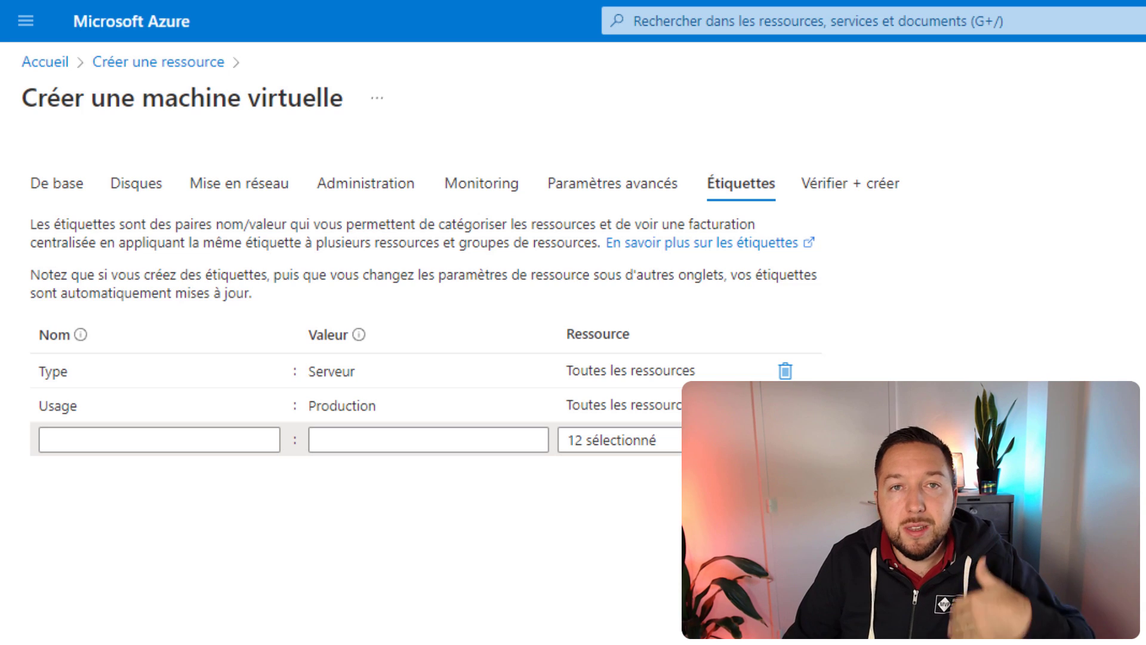
click(59, 642)
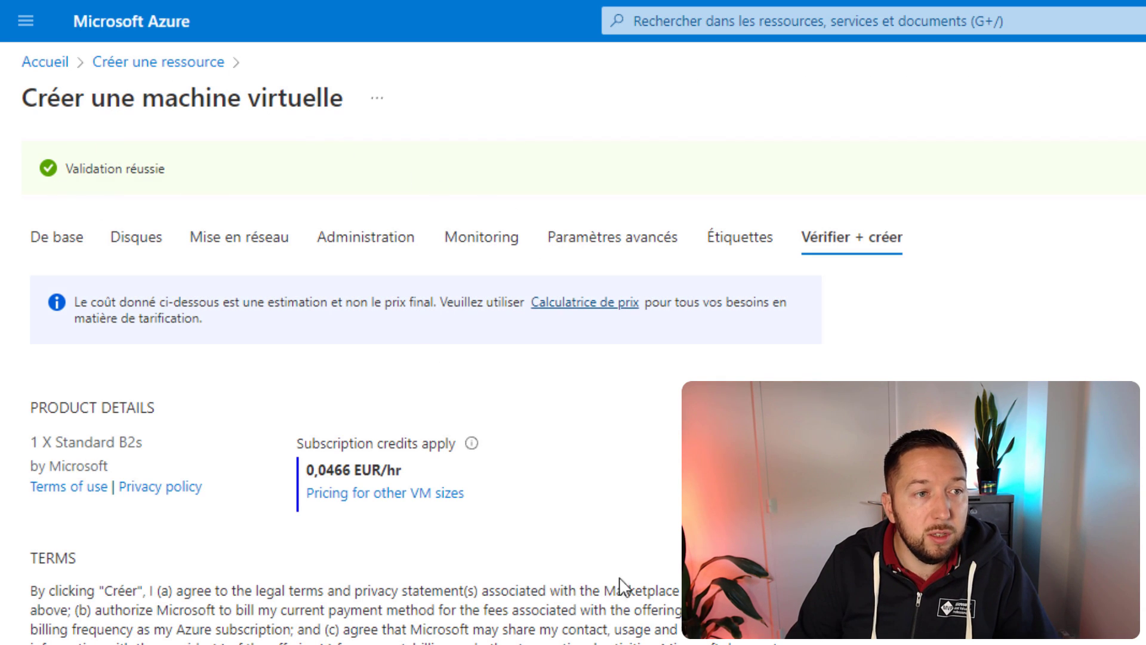
Step: Review the validated summary and launch creation of the virtual machine
scroll(625, 576, down, 10)
scroll(35, 561, down, 8)
click(72, 553)
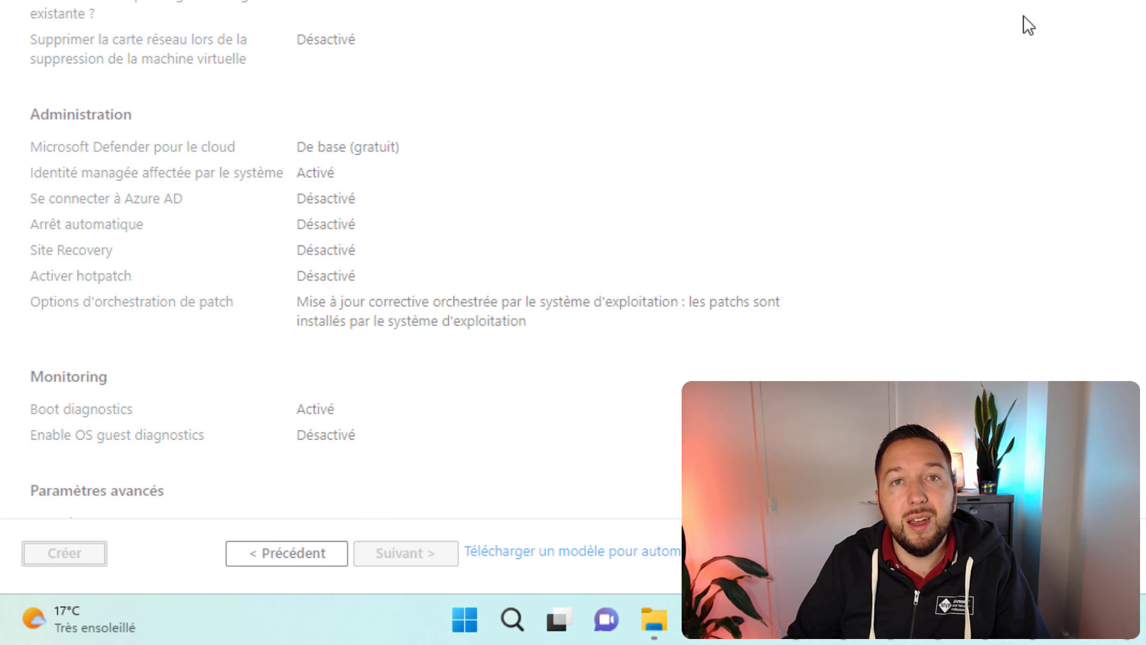
scroll(1025, 120, up, 7)
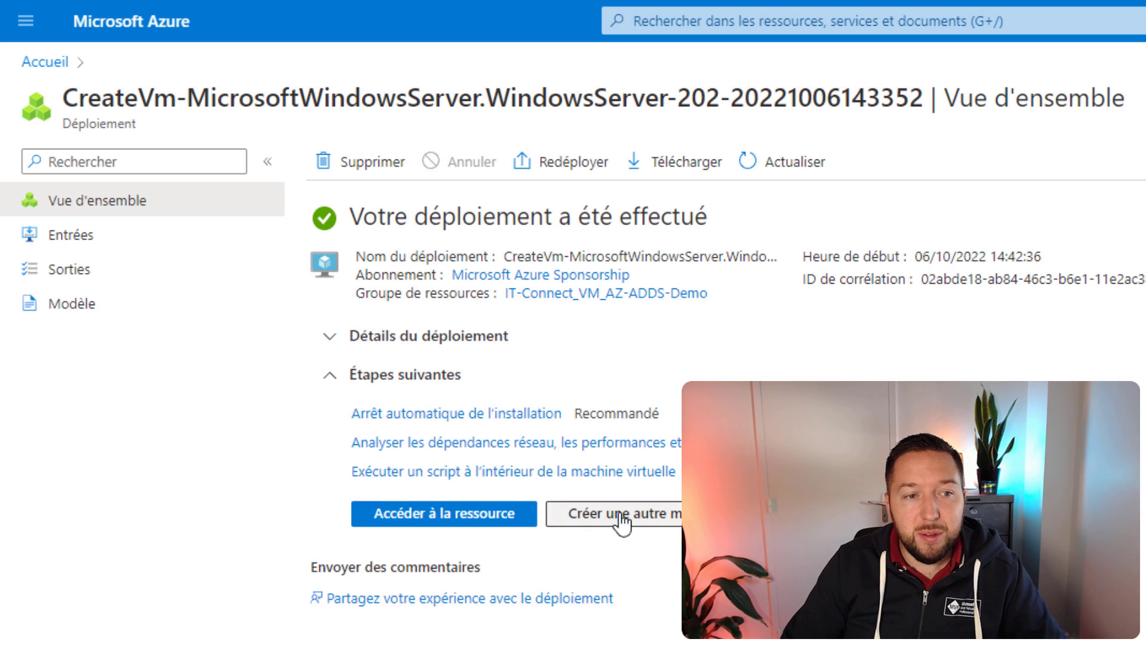
Step: Go to the newly deployed AZ-ADDS virtual machine's overview page
click(391, 514)
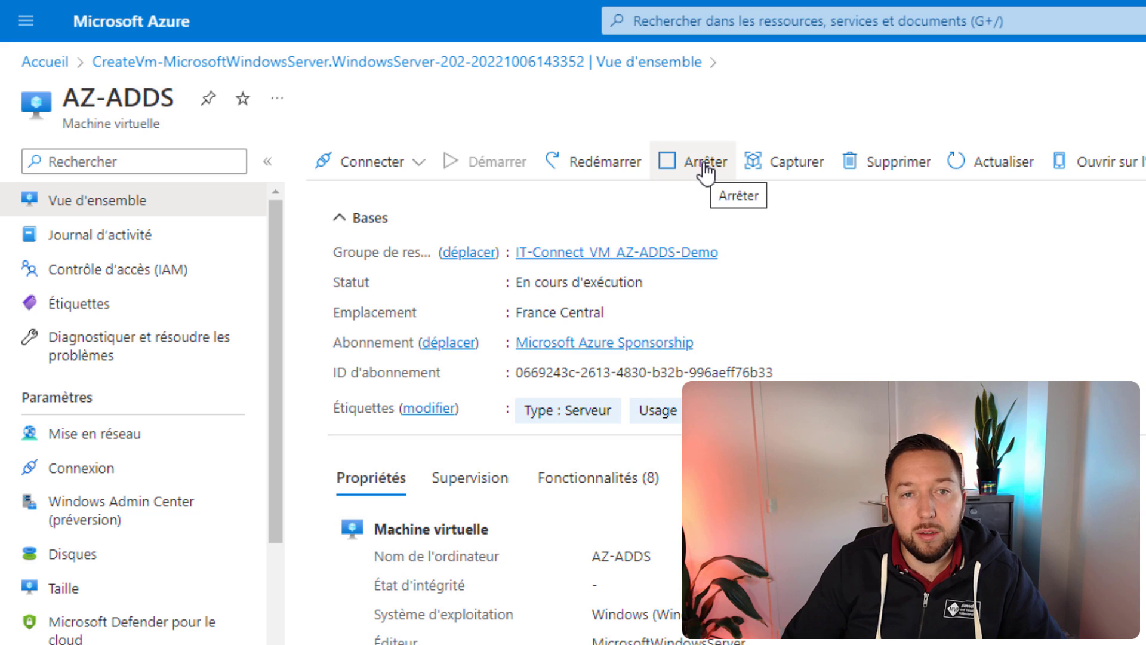
Step: Check the VM's RDP/SSH/Bastion connection options, then show its Mise en réseau page
click(419, 162)
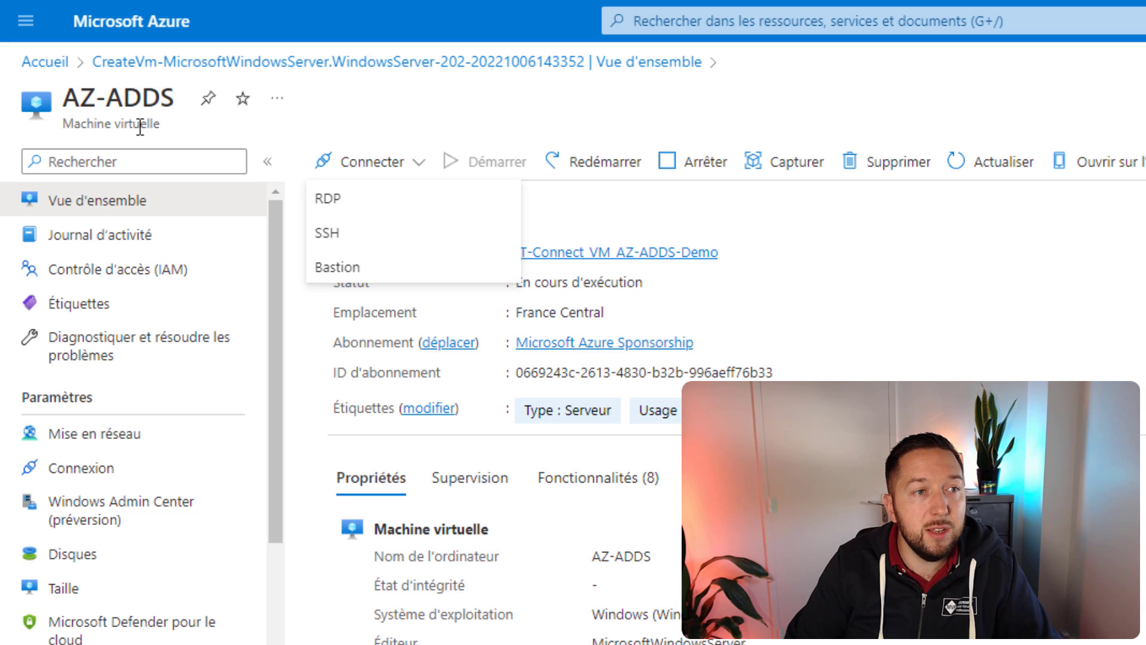
click(112, 442)
click(111, 436)
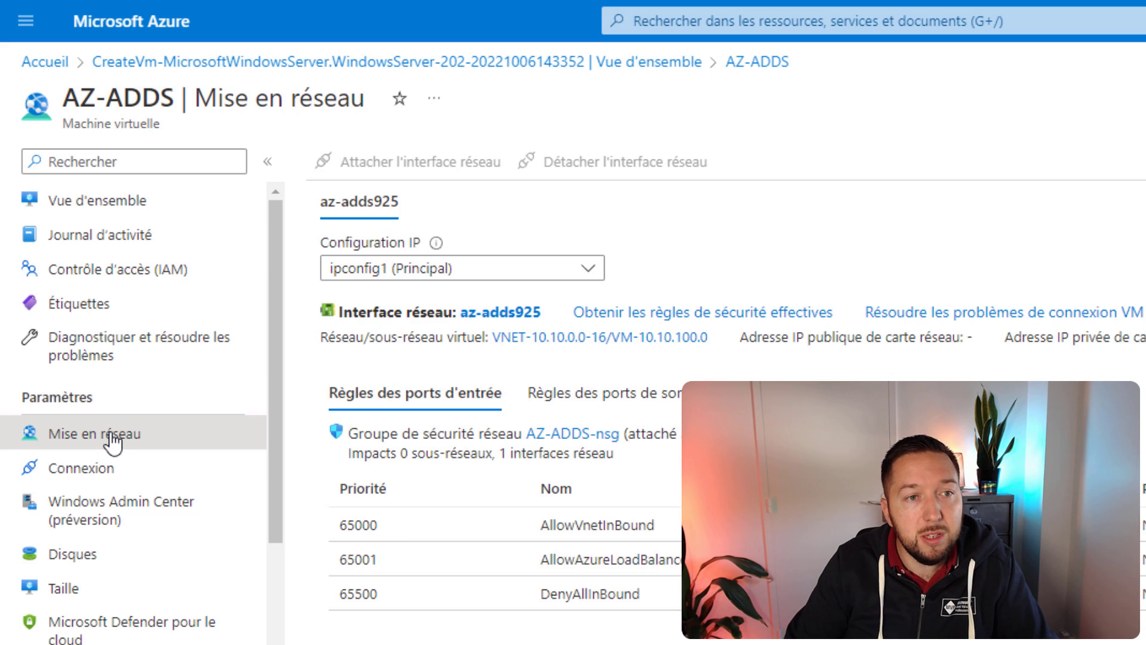
Step: Open network interface az-adds925 and view its IP configurations
click(505, 314)
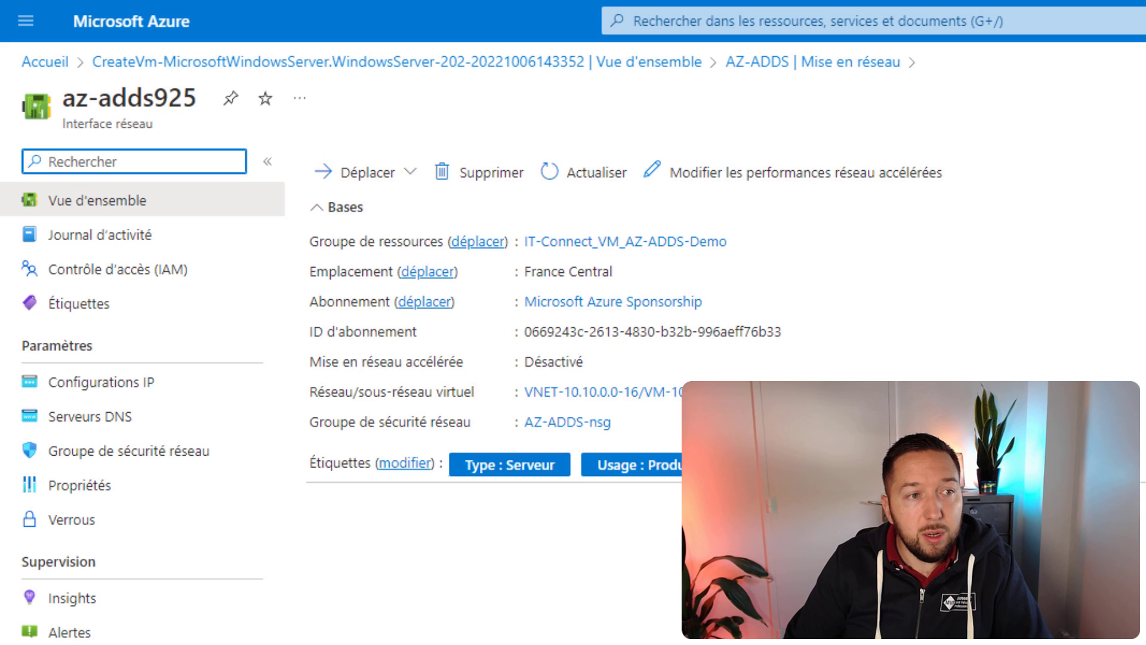
click(153, 384)
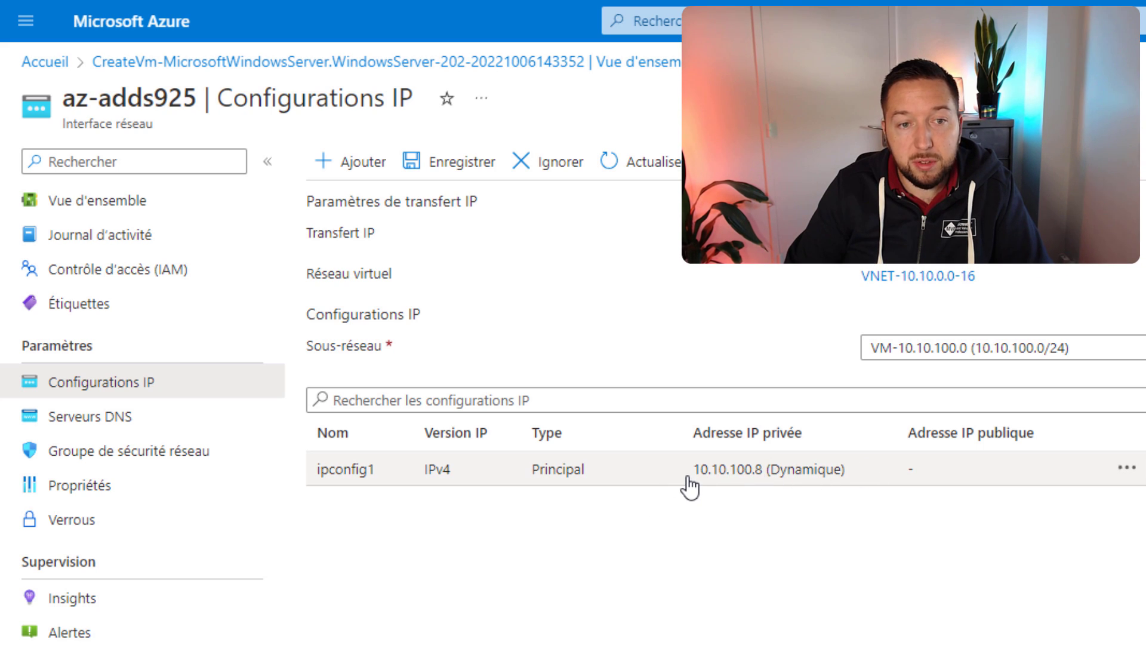
Step: Set ipconfig1's private IP assignment to Statique at 10.10.100.210 and save
click(630, 473)
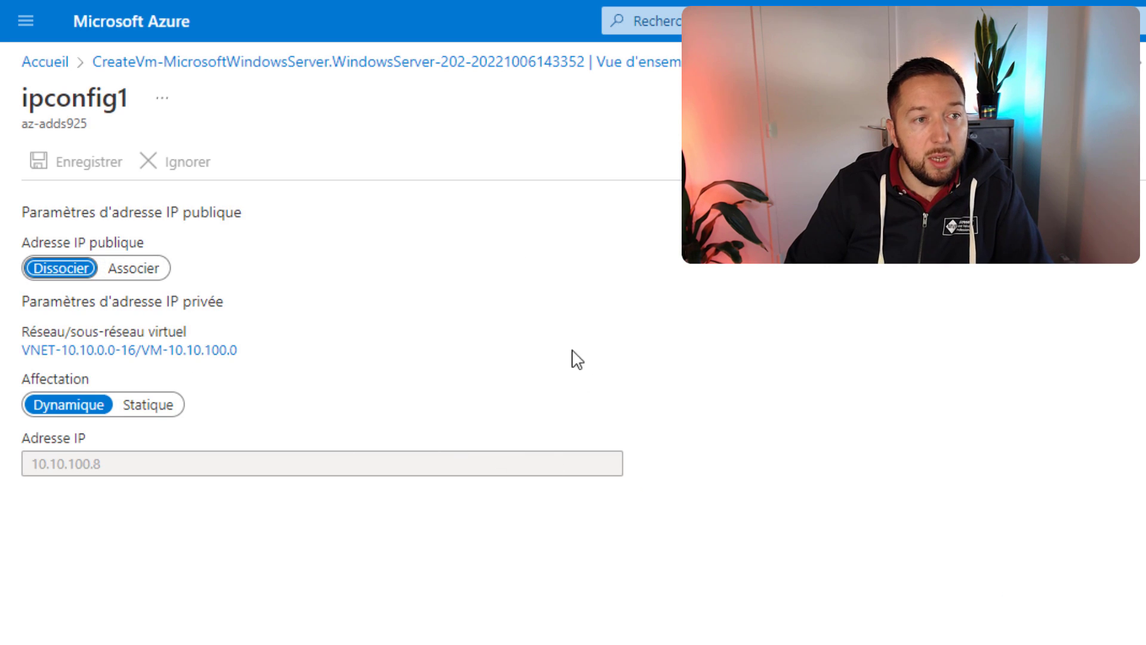
click(151, 406)
click(141, 464)
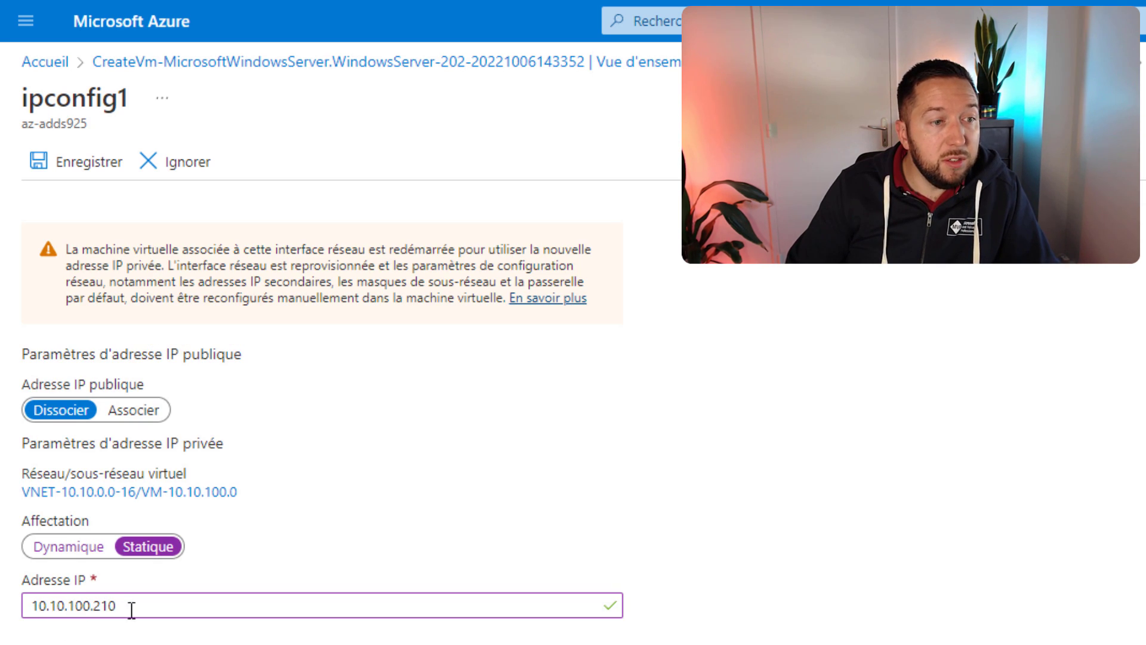
click(54, 160)
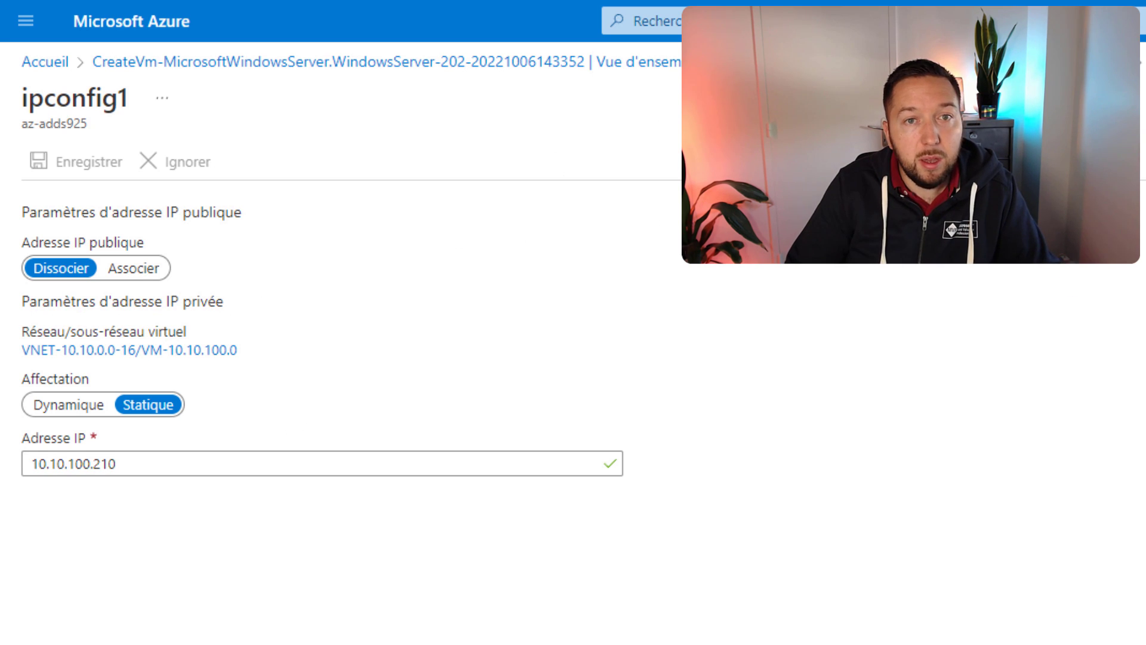
click(1027, 62)
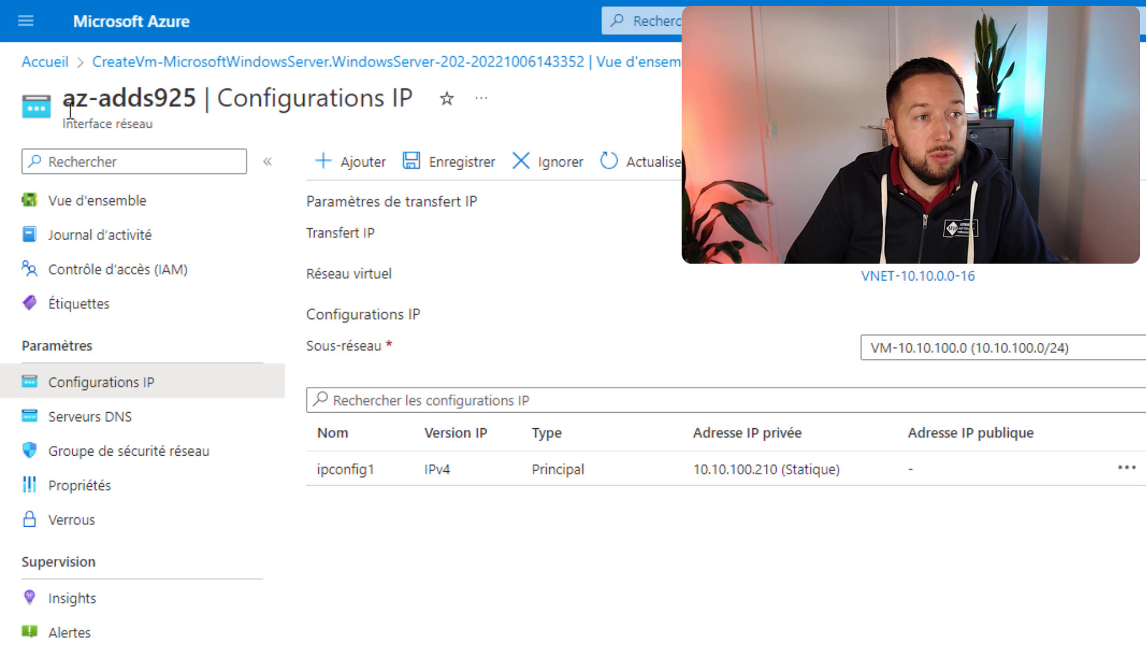
Step: Switch az-adds925's DNS servers to Personnalisé with 10.10.100.210 and save
click(63, 427)
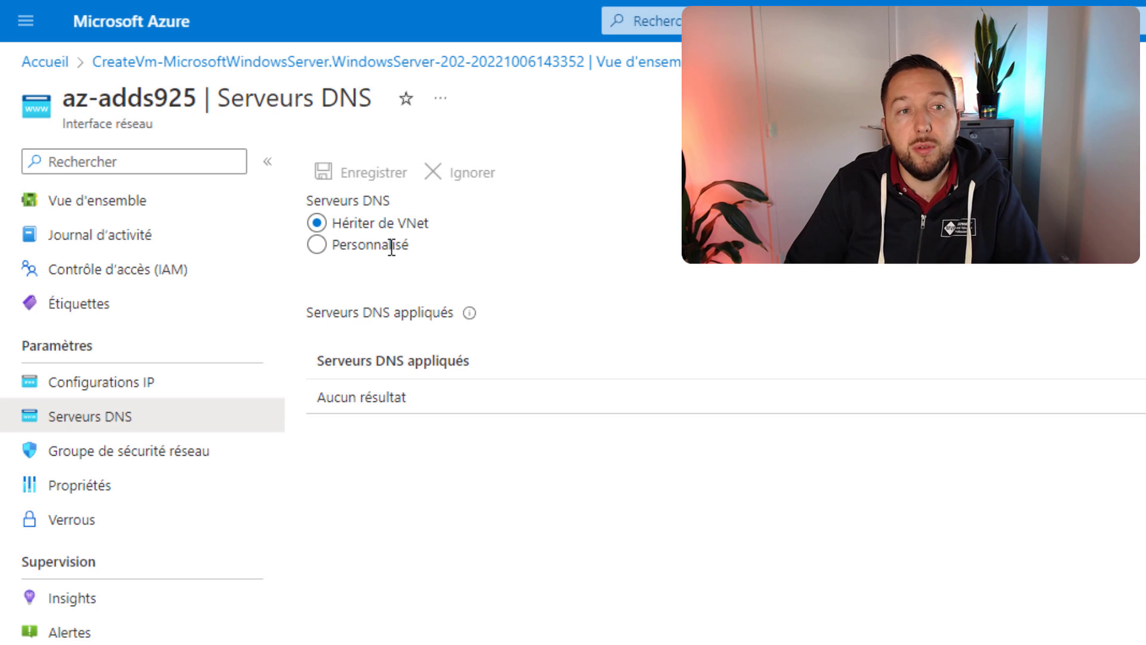
click(316, 245)
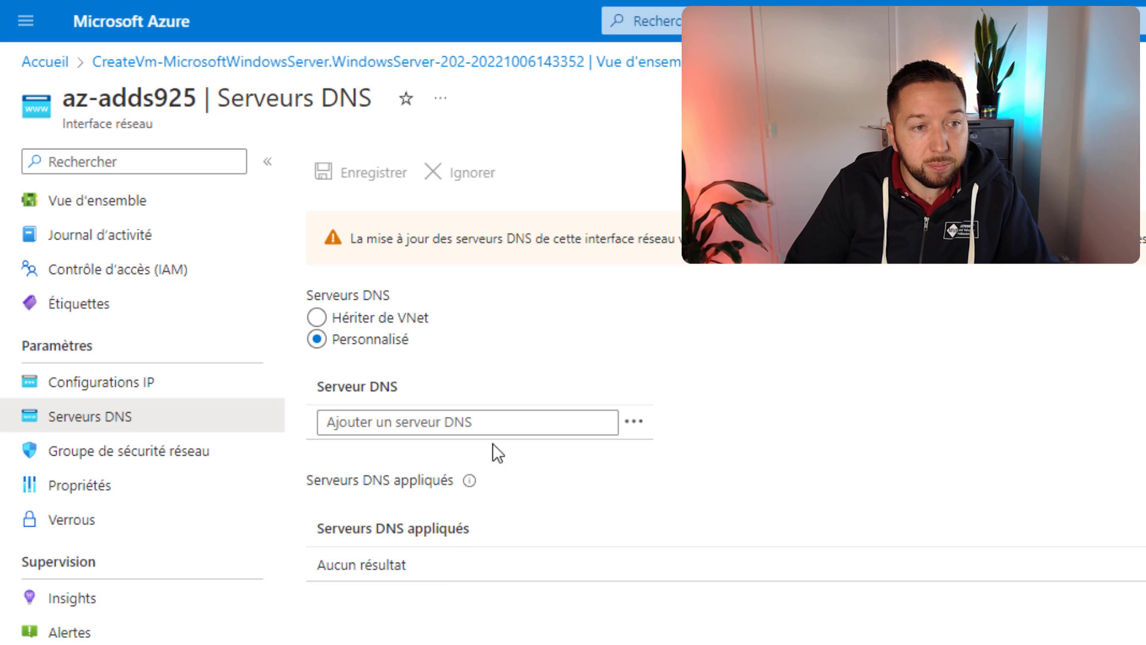
click(486, 422)
text(10.10.100.210)
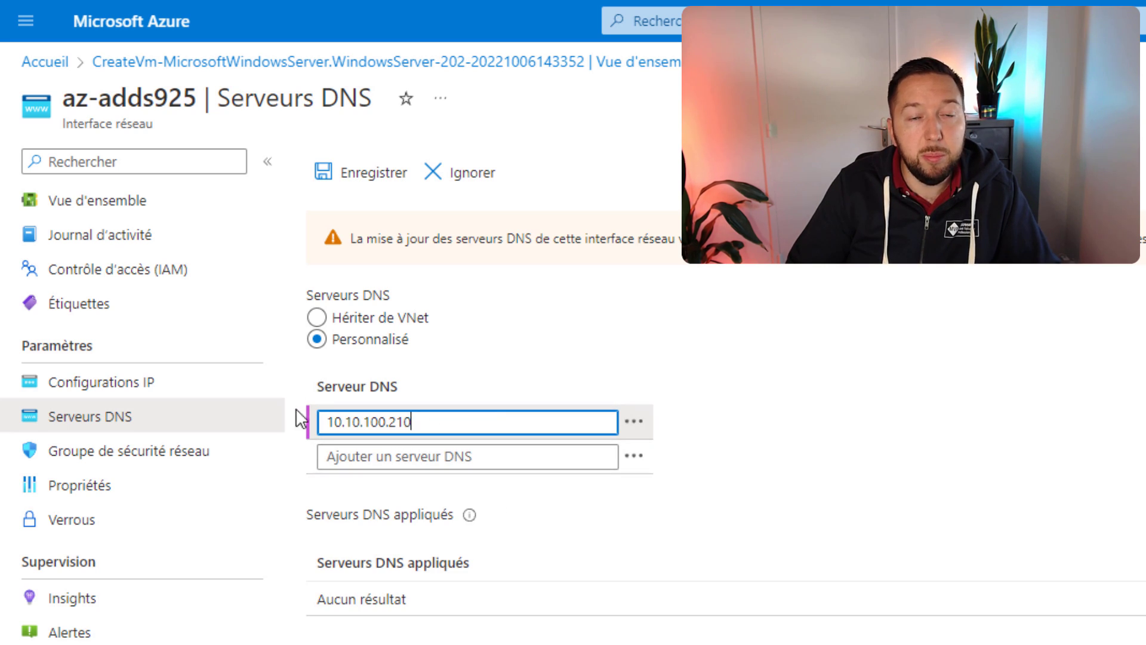
click(776, 196)
click(365, 174)
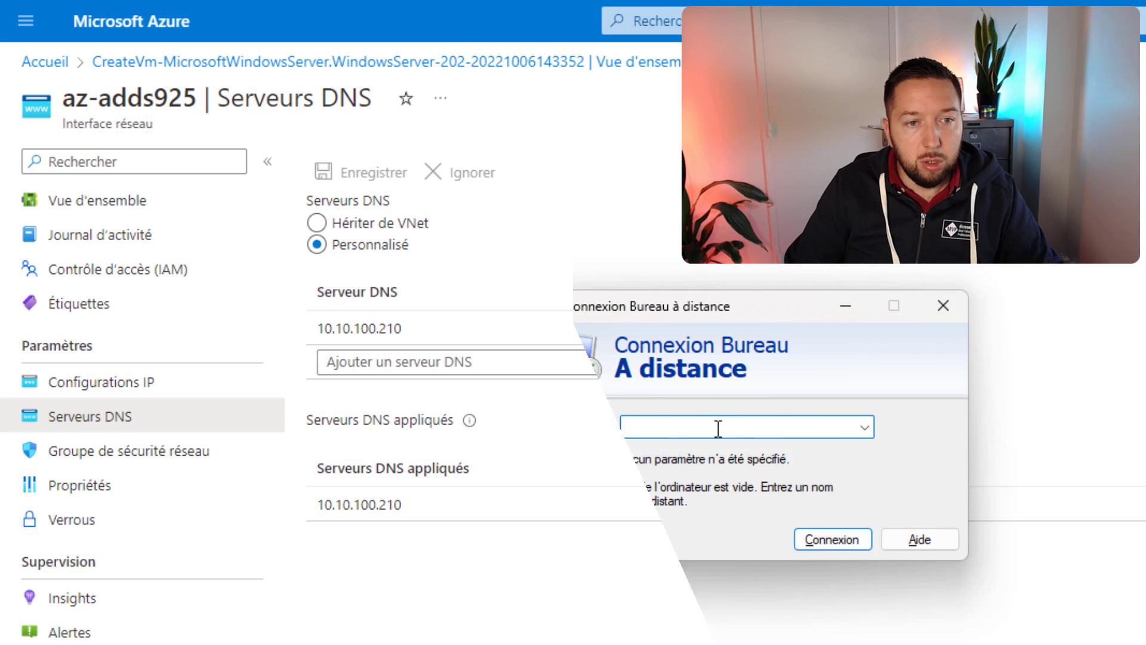
Step: Connect by Remote Desktop to 10.10.100.210 with the admin credentials, permanently trusting the certificate
text(10.10.100.210)
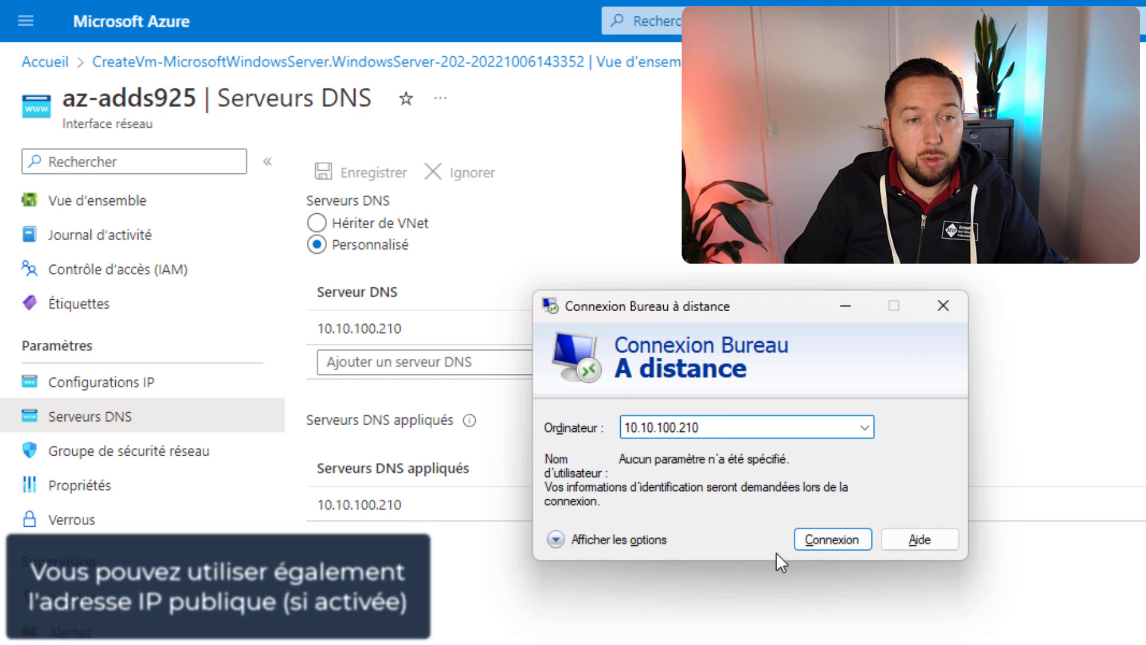
click(836, 538)
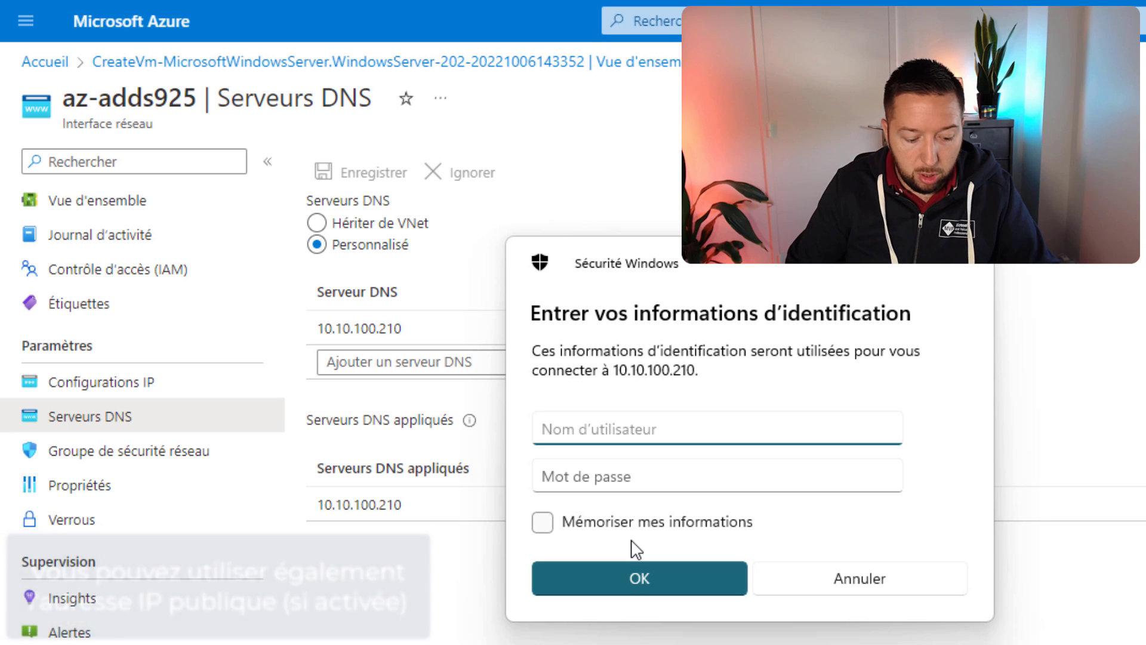
text(adm_florian)
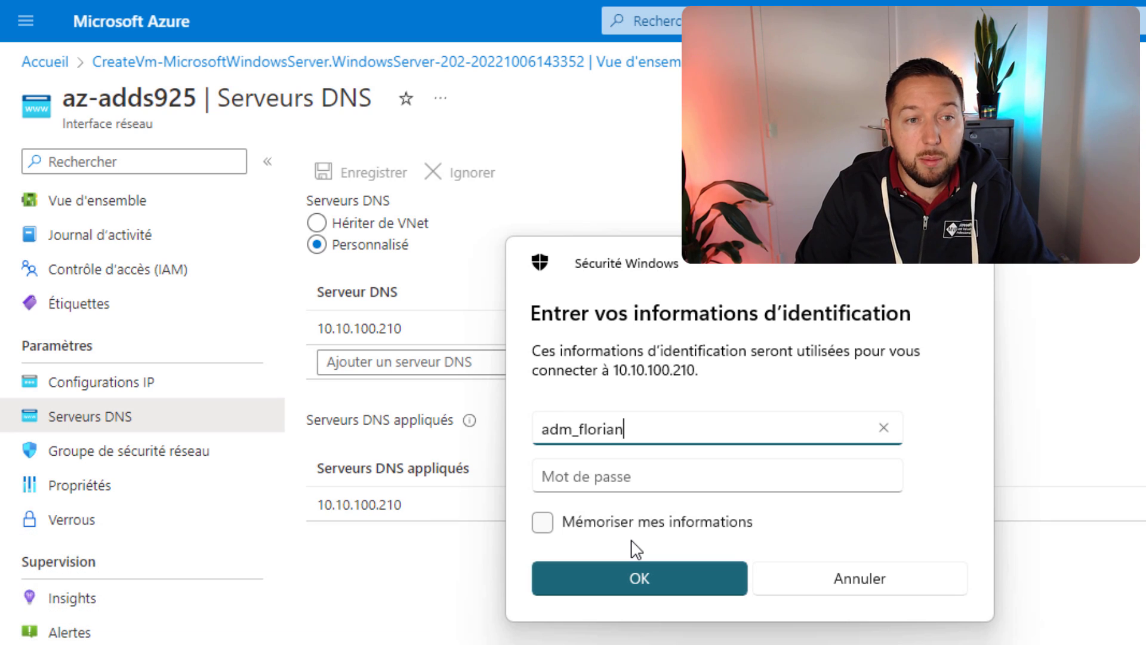
key(Tab)
text(•)
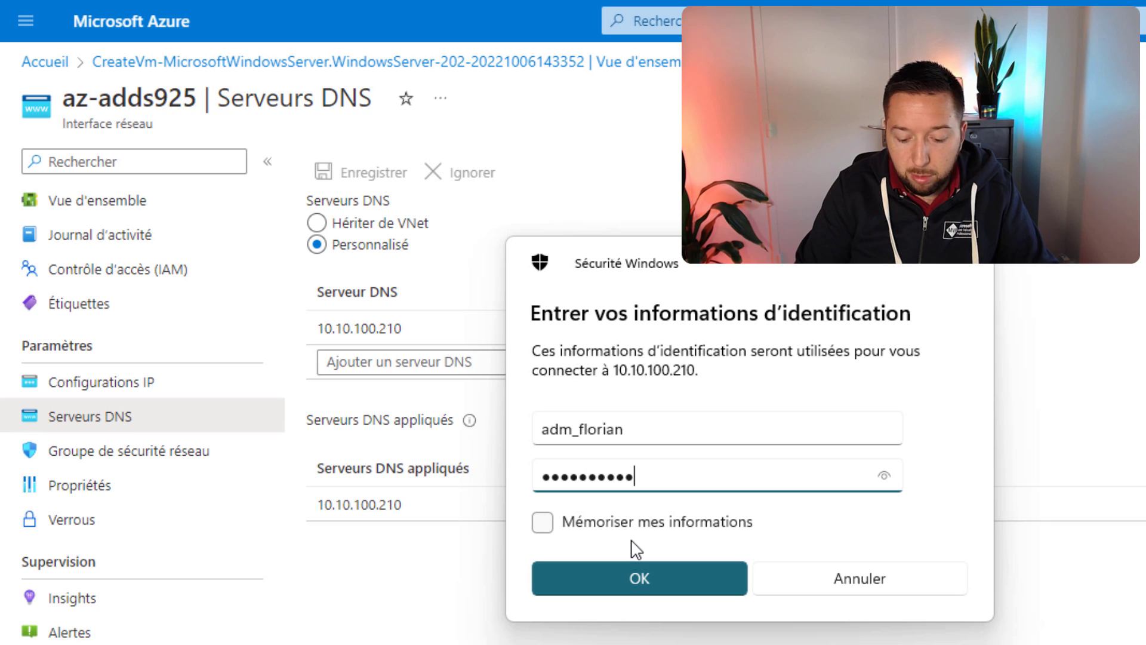
click(621, 570)
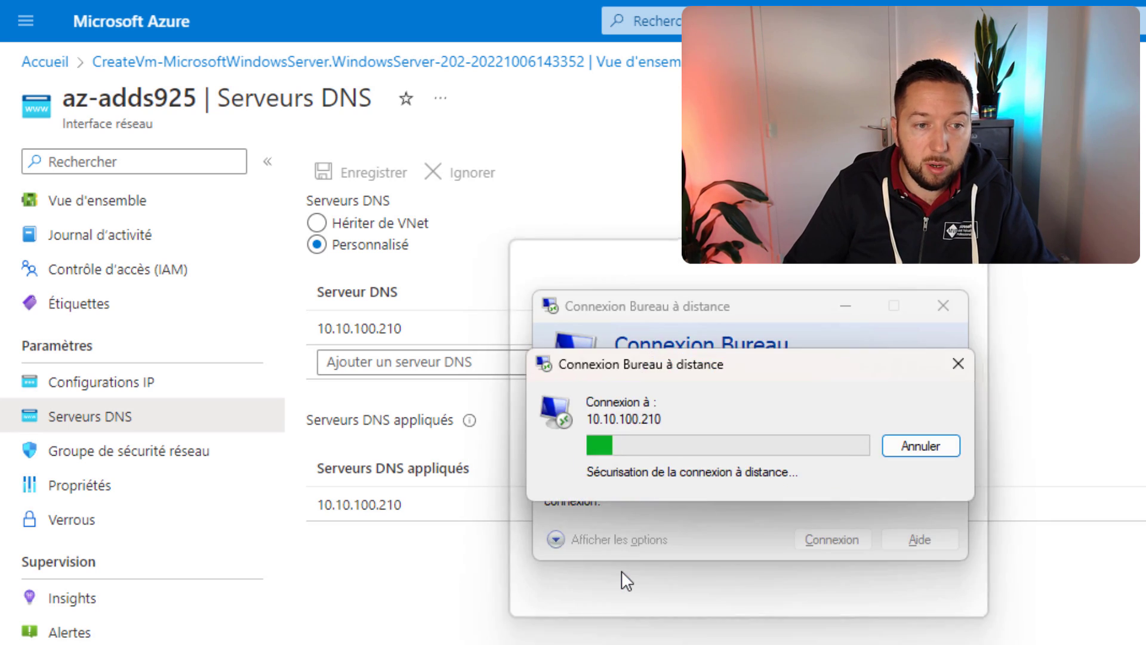
click(628, 570)
click(818, 613)
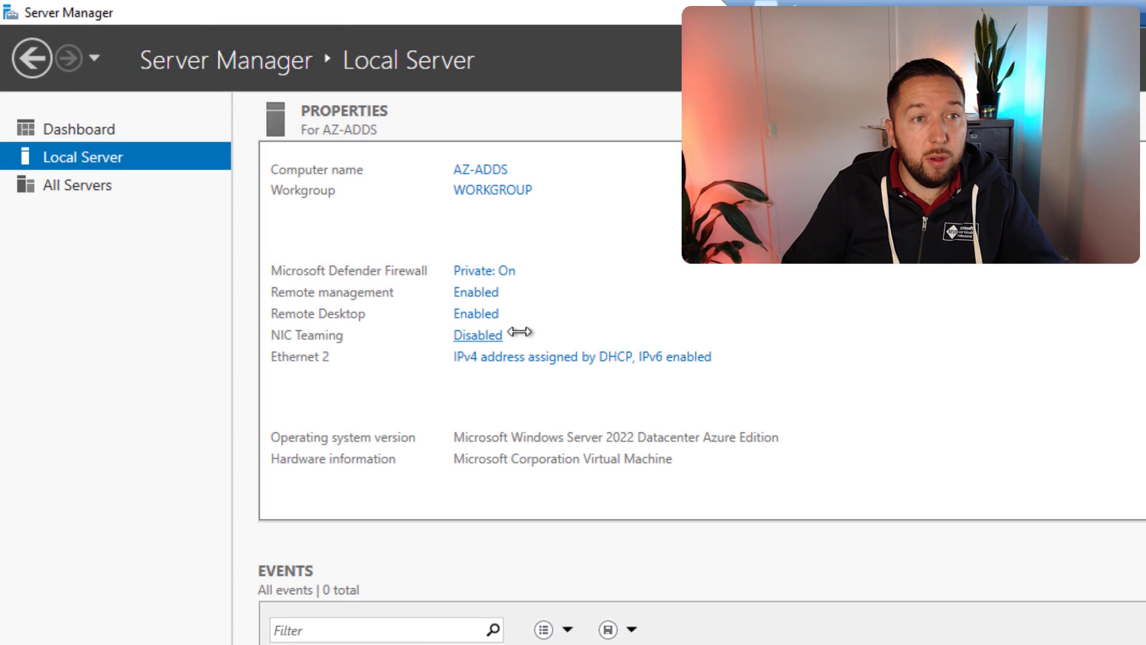
Step: Run ipconfig in an administrator Windows PowerShell window on AZ-ADDS
click(491, 174)
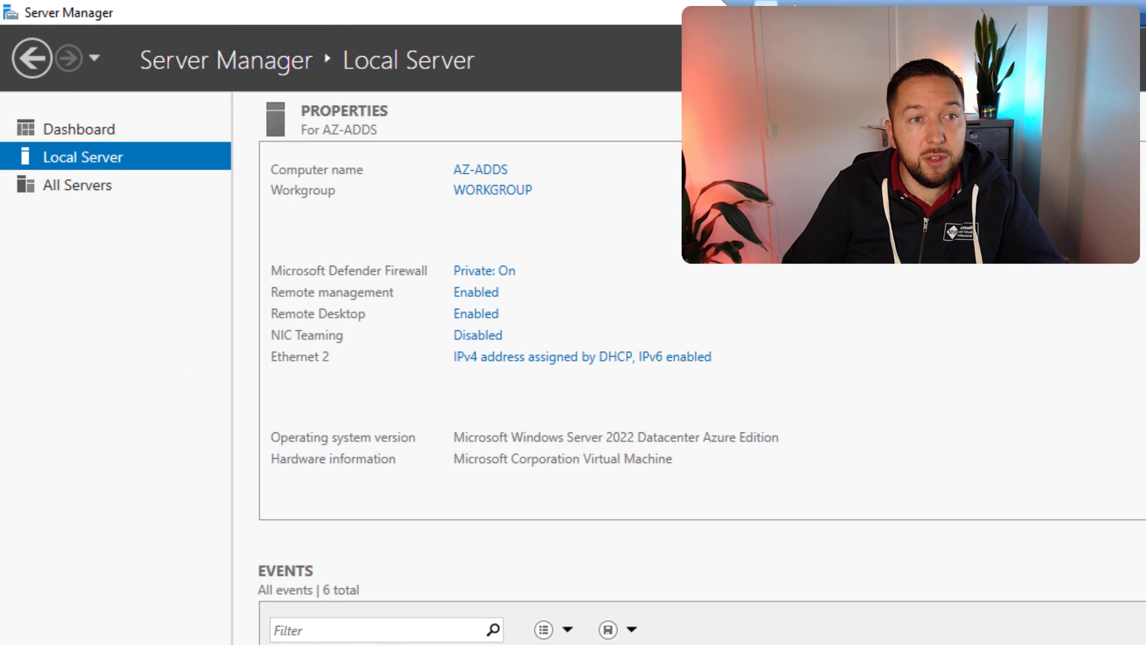
key(super+x)
key(i)
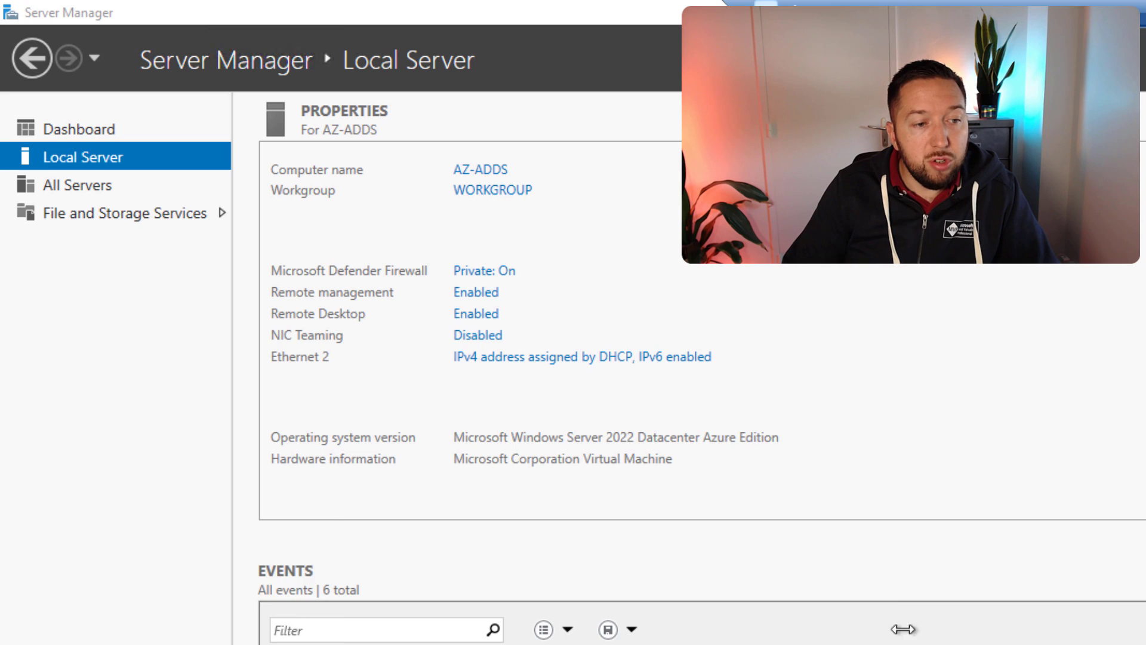
drag(508, 137, 476, 272)
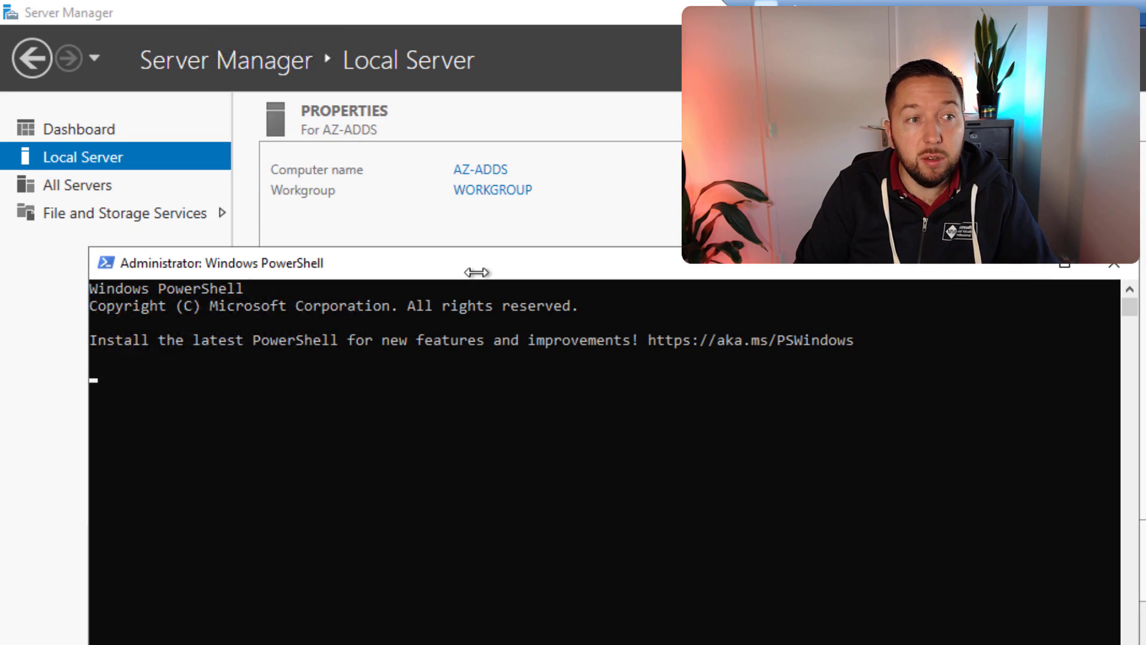
text(ipconfig)
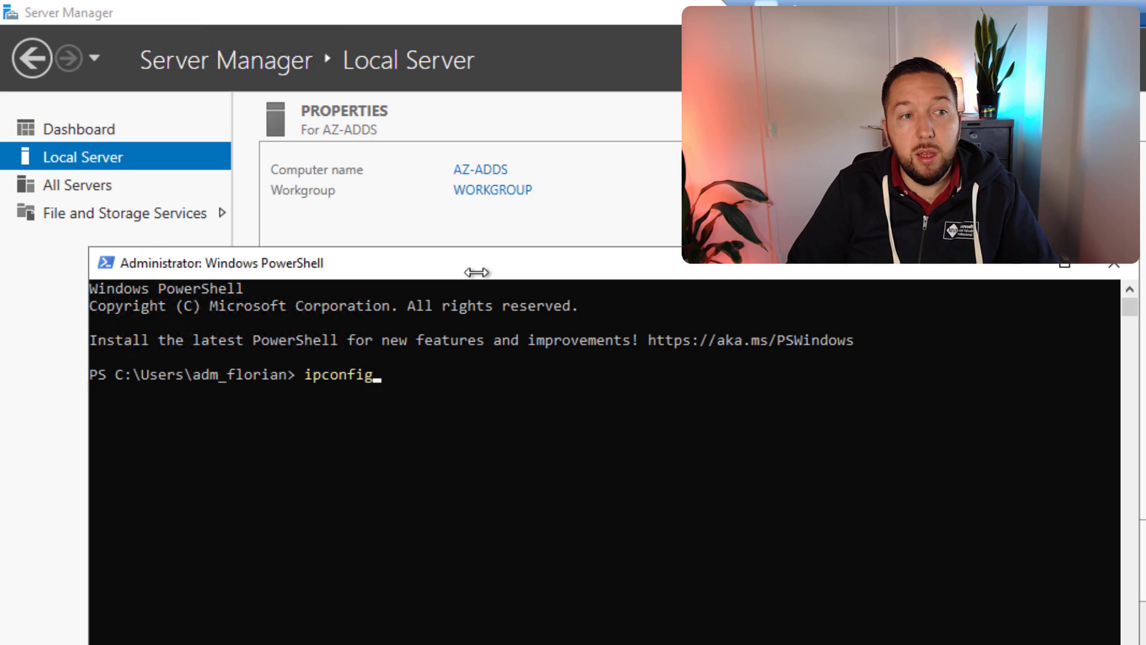
key(Return)
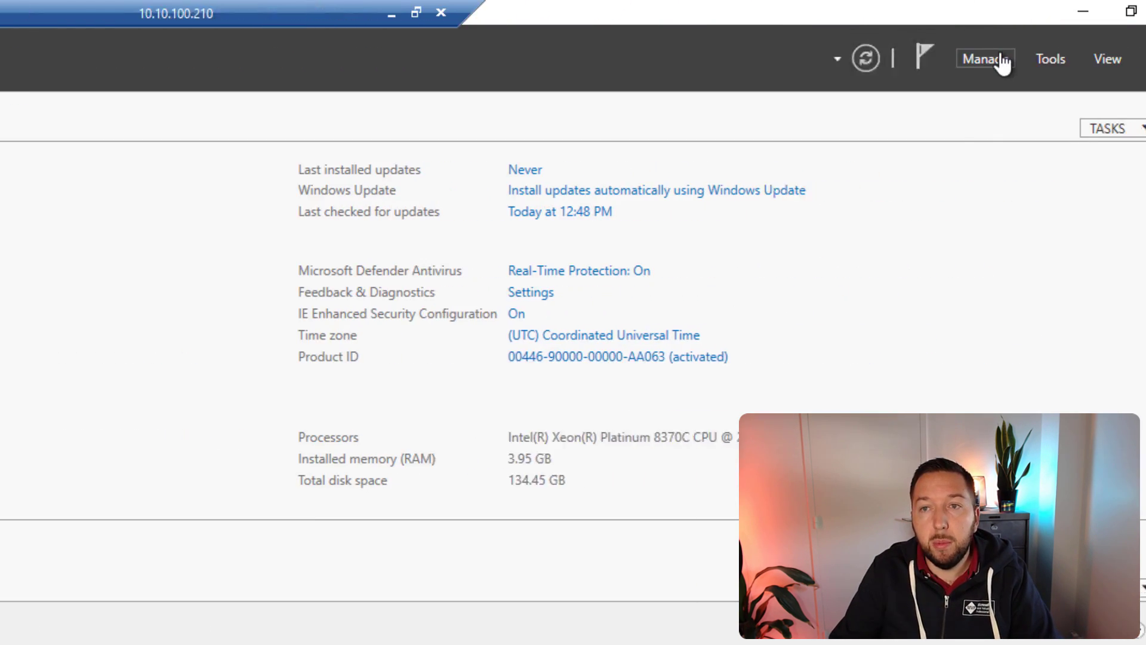
Step: Install the Active Directory Domain Services role with its management features via Add Roles and Features
click(936, 65)
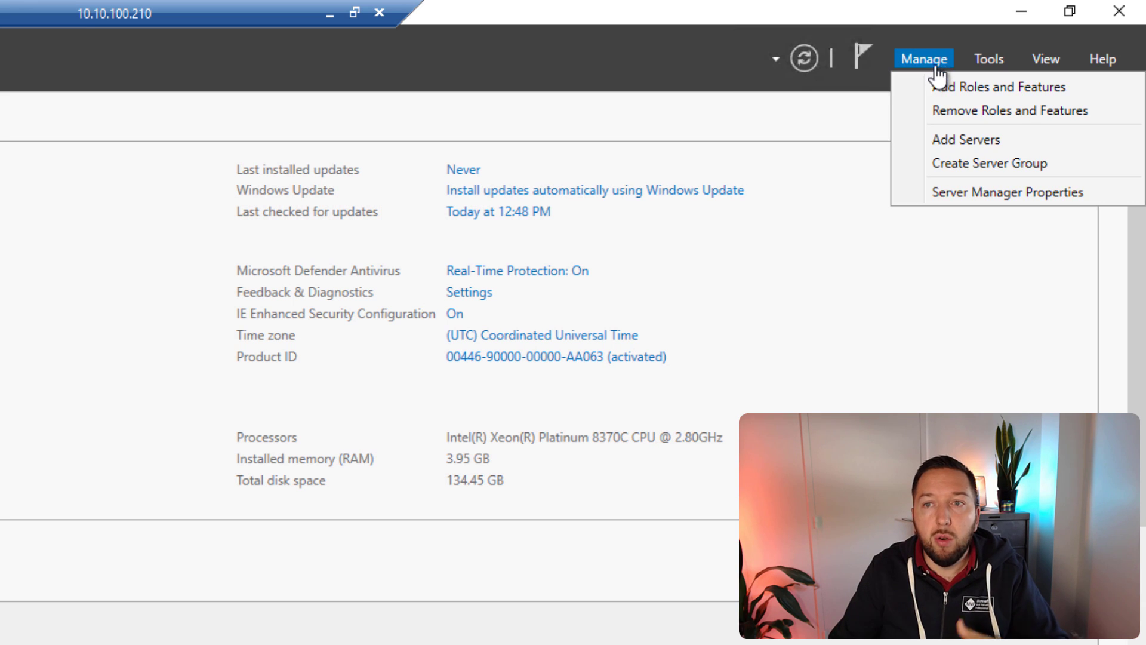
click(936, 85)
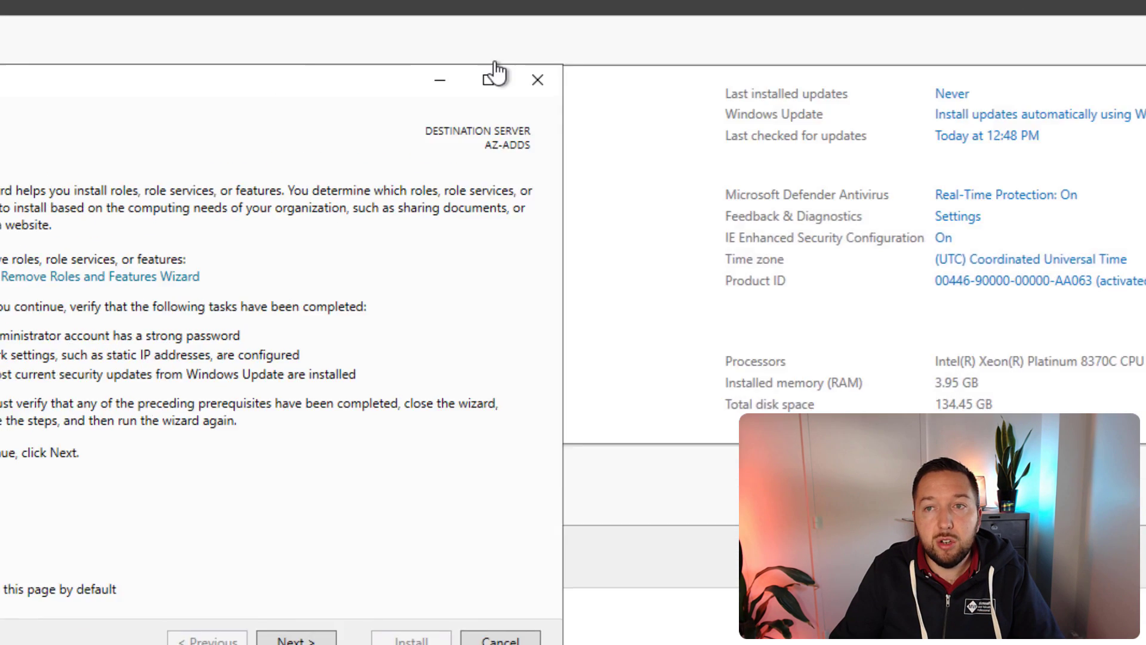
click(610, 599)
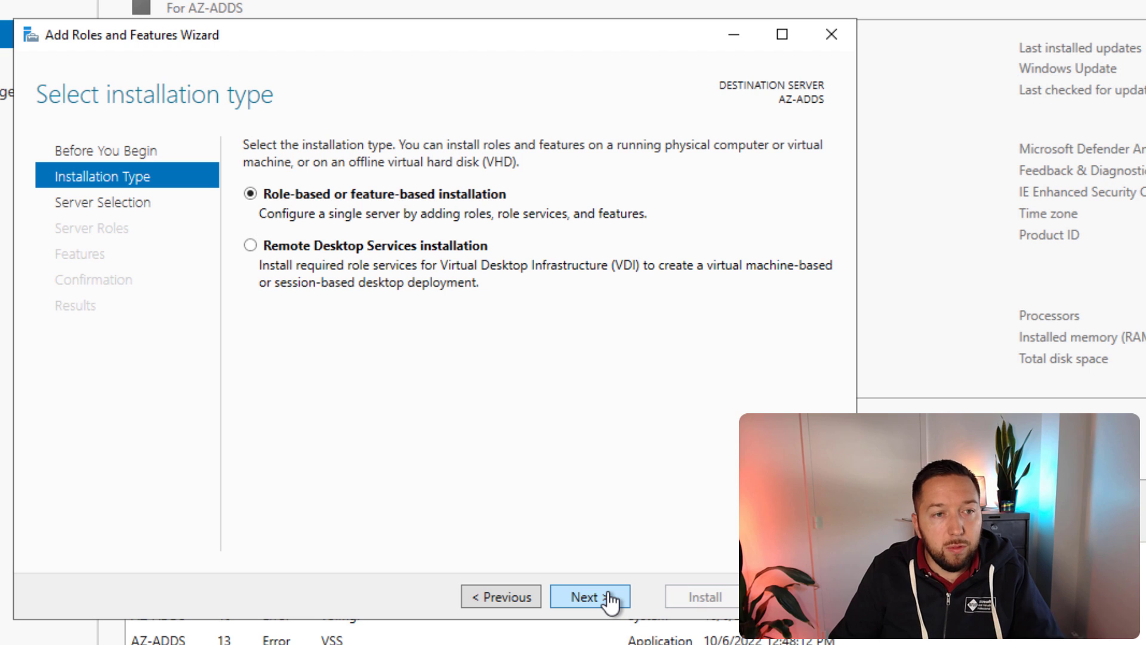
click(610, 598)
click(610, 598)
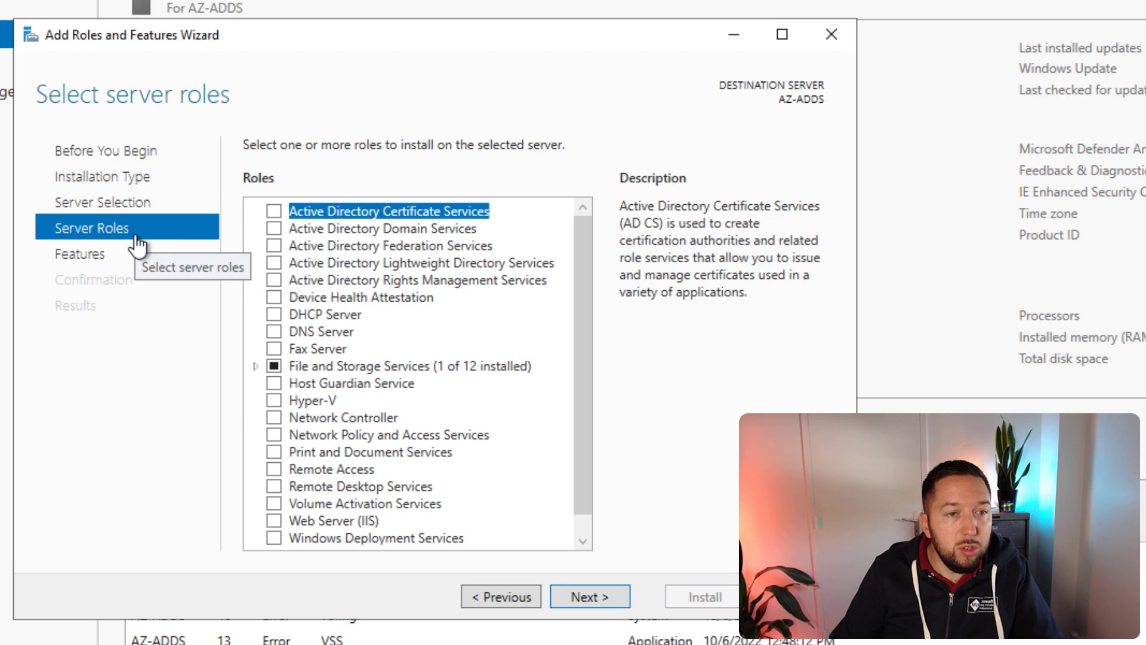
click(316, 229)
click(275, 229)
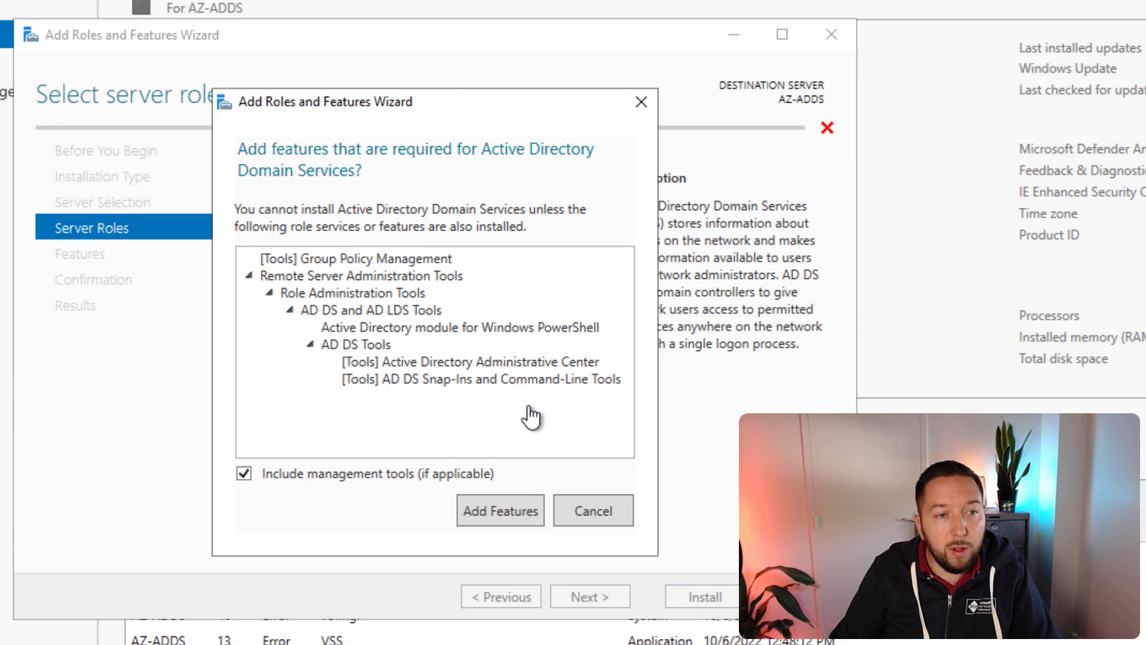
click(499, 511)
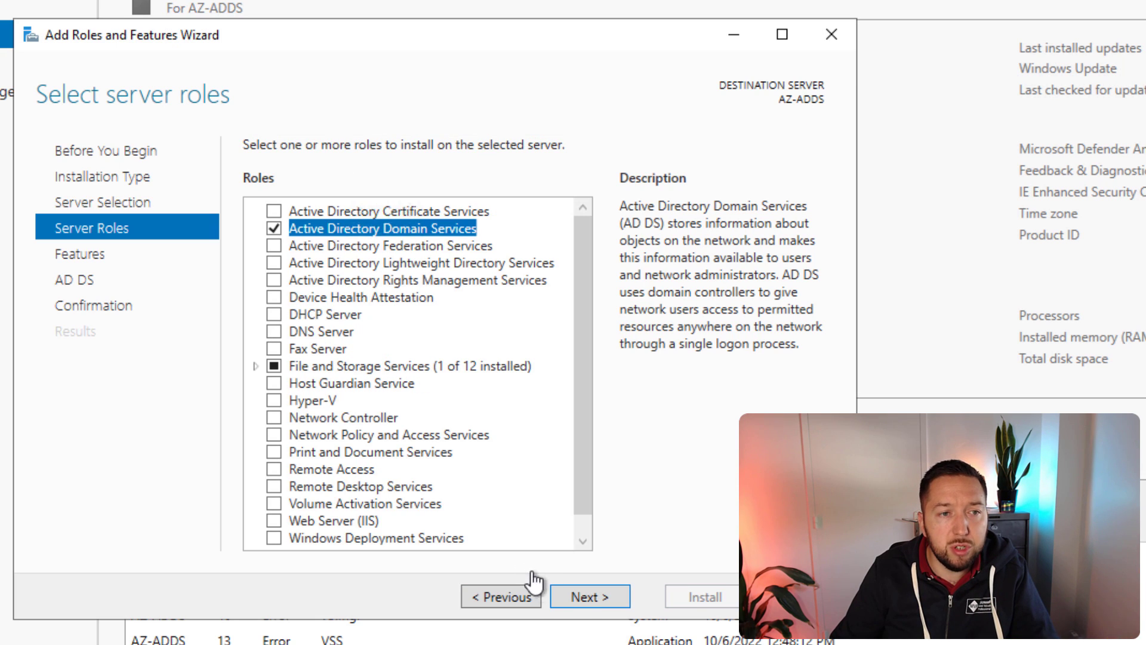
click(583, 602)
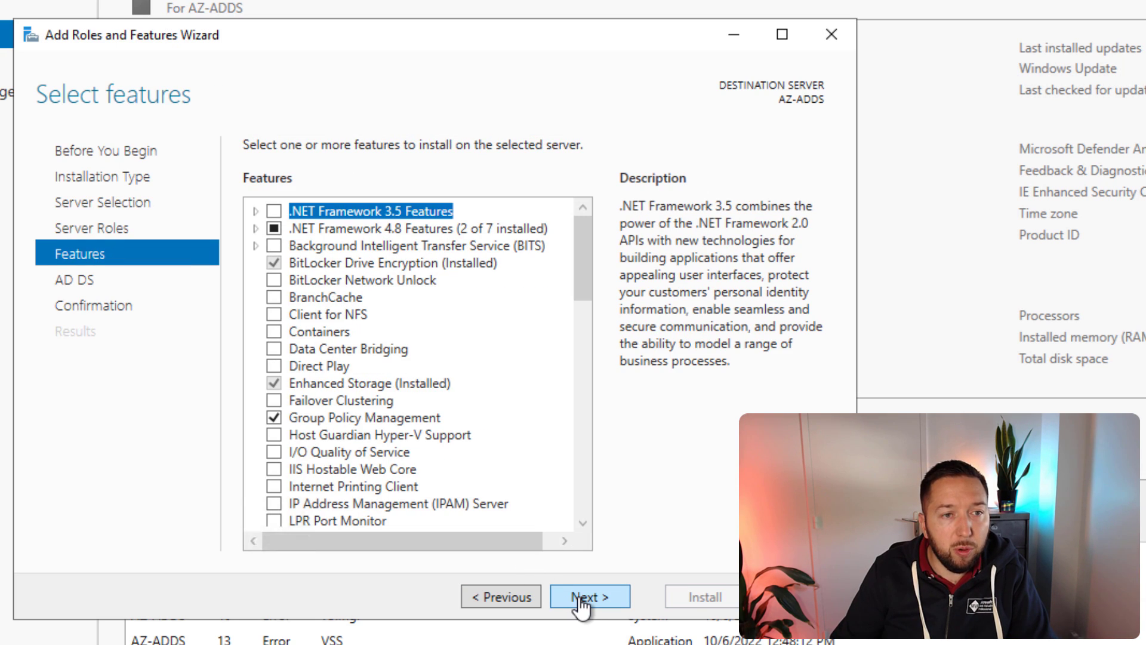
click(582, 602)
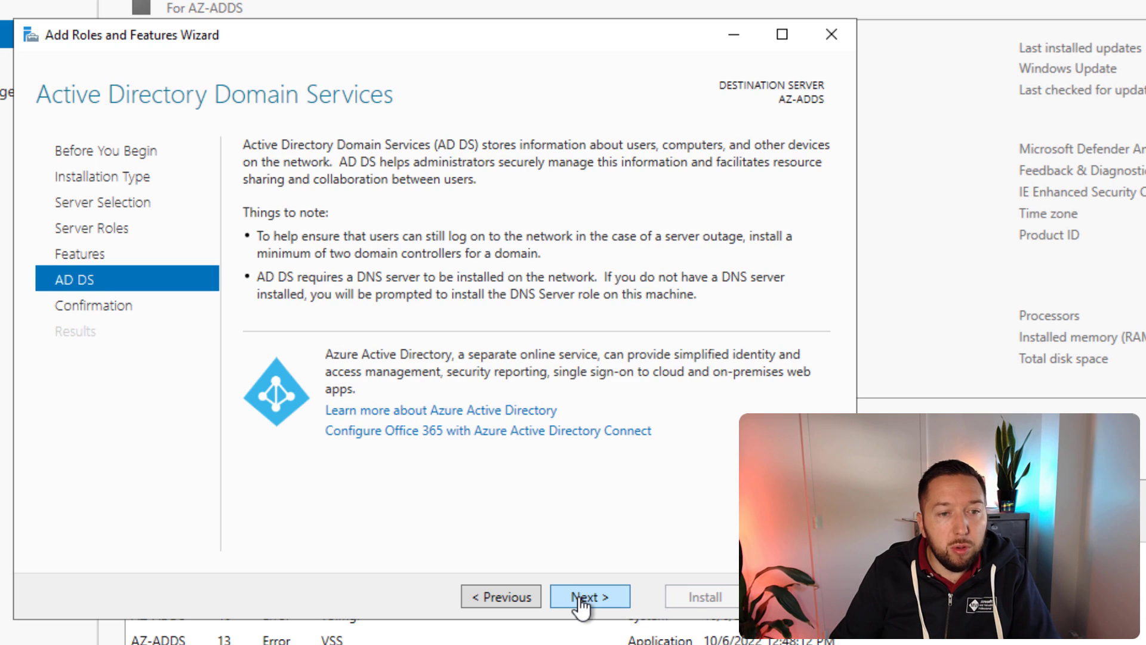
click(582, 601)
click(686, 603)
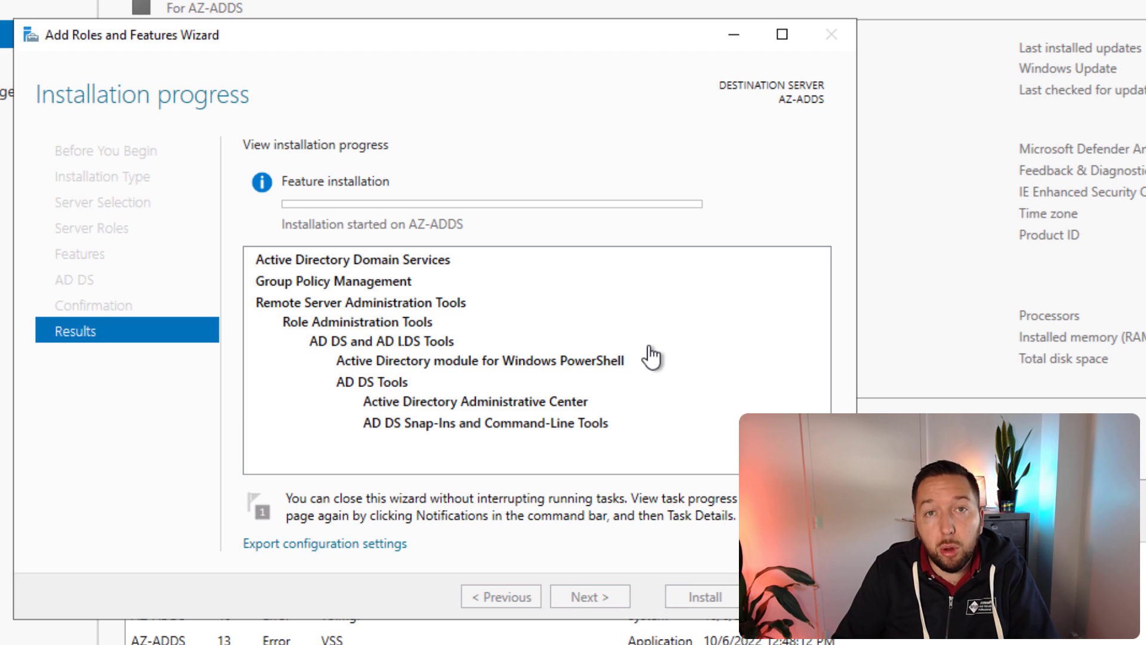
click(706, 604)
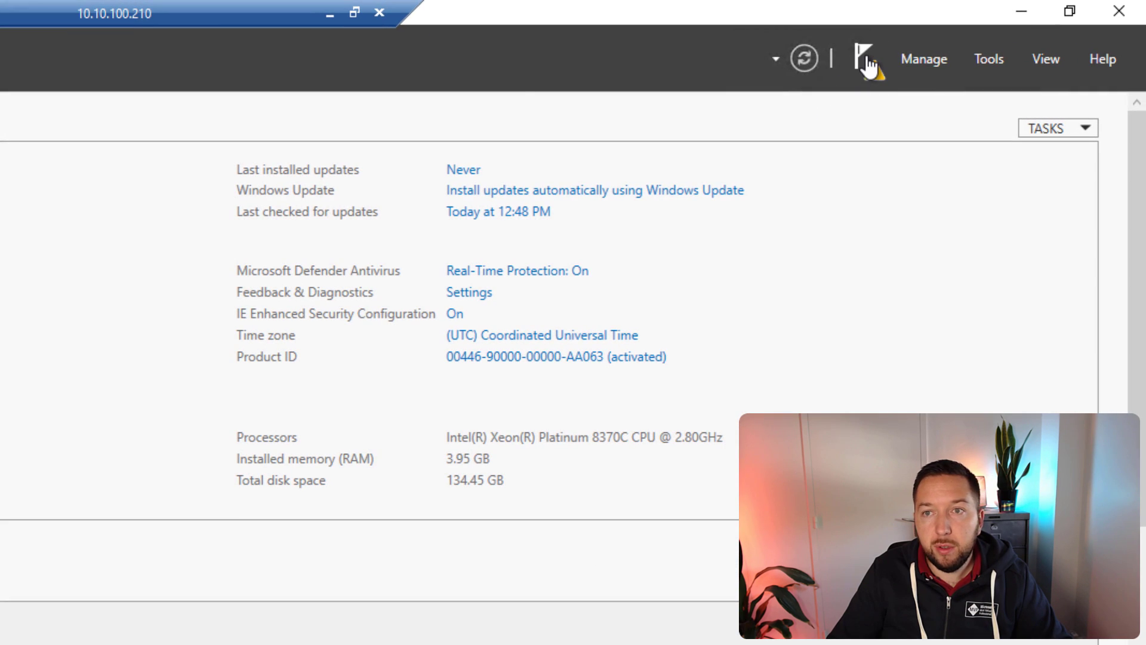
Step: Start promoting the server to domain controller and choose Add a new forest
click(868, 59)
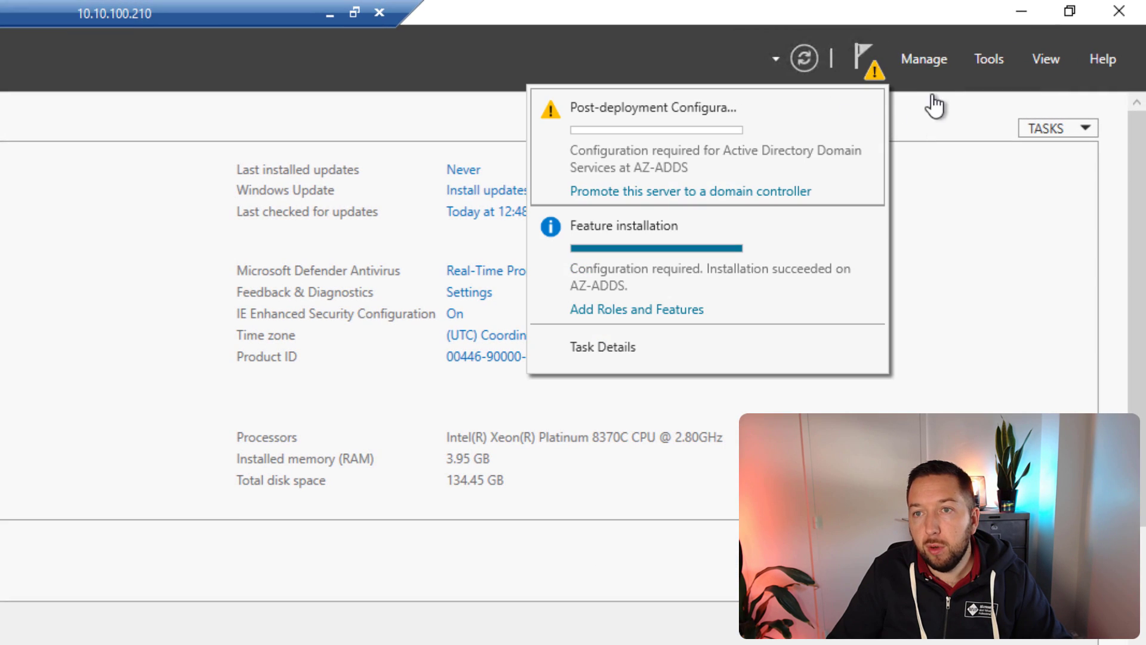
click(642, 192)
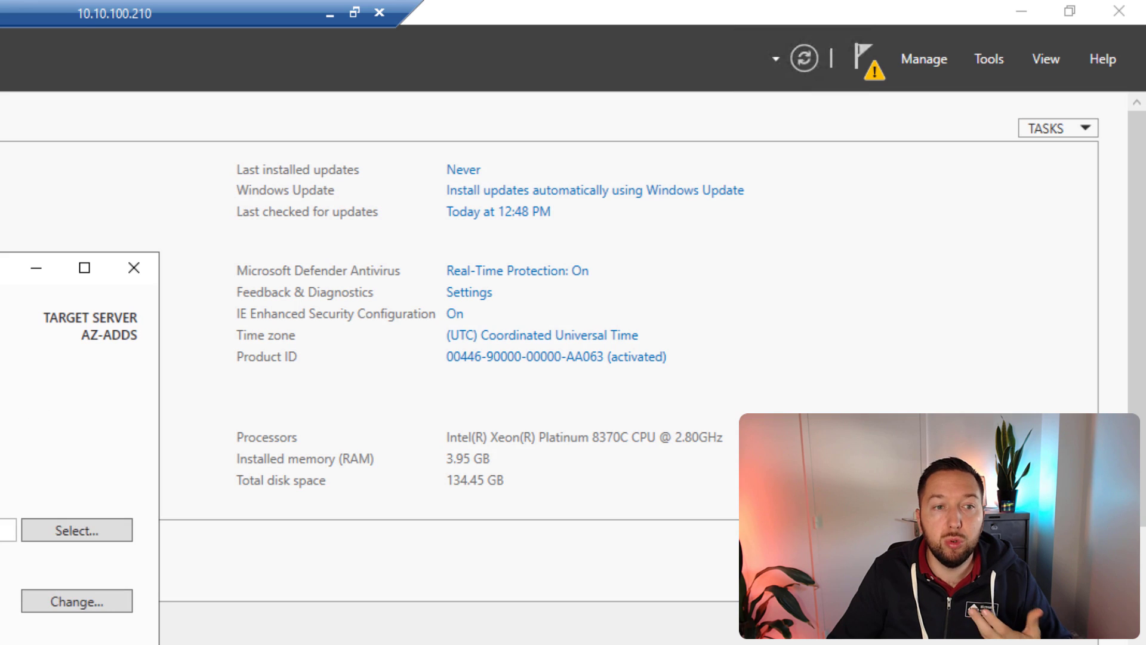
click(349, 239)
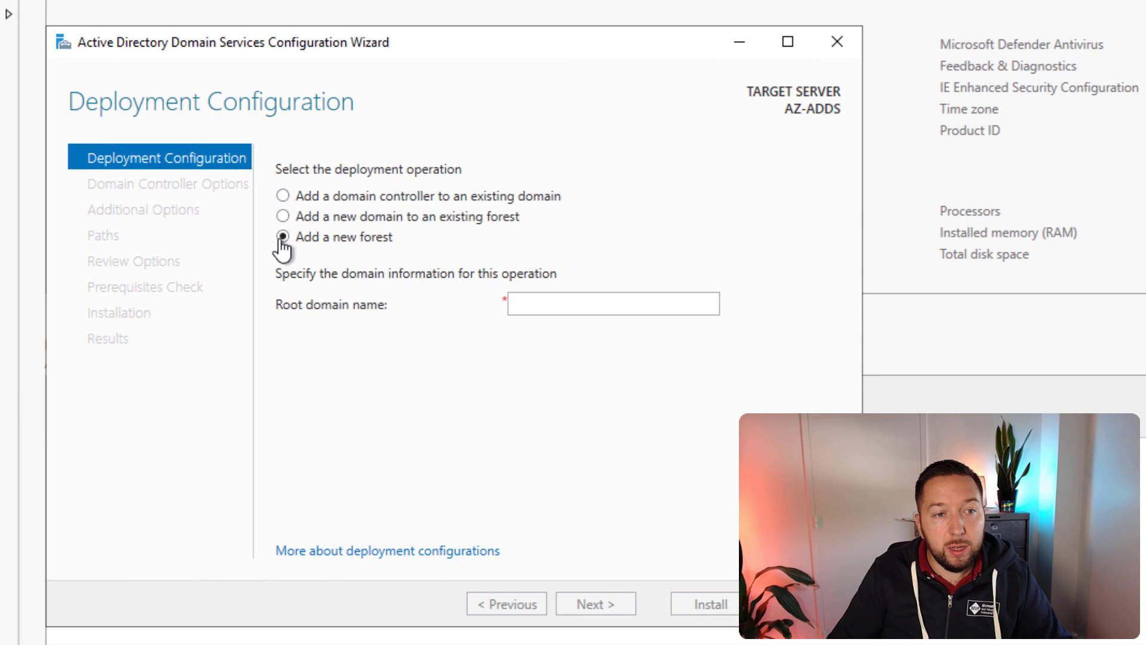
Step: Enter it-connect.lan as the new forest's root domain name and continue
click(593, 301)
text(it-connect.lan)
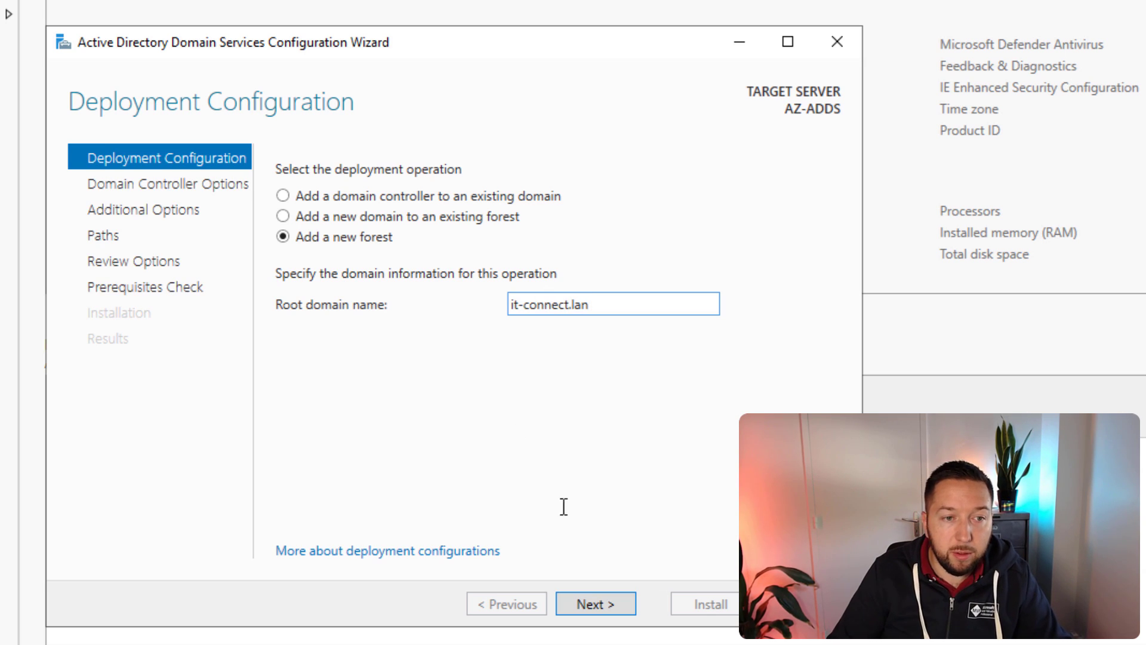
click(597, 603)
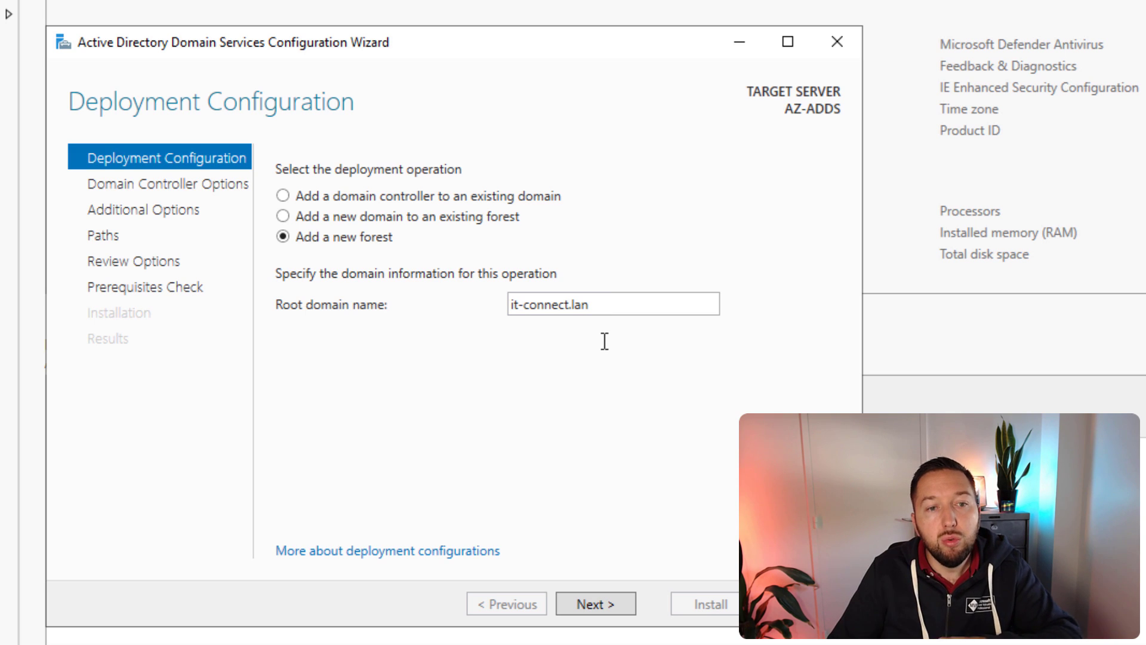
Step: Move on to Domain Controller Options, keeping Windows Server 2016 as the forest functional level
click(610, 604)
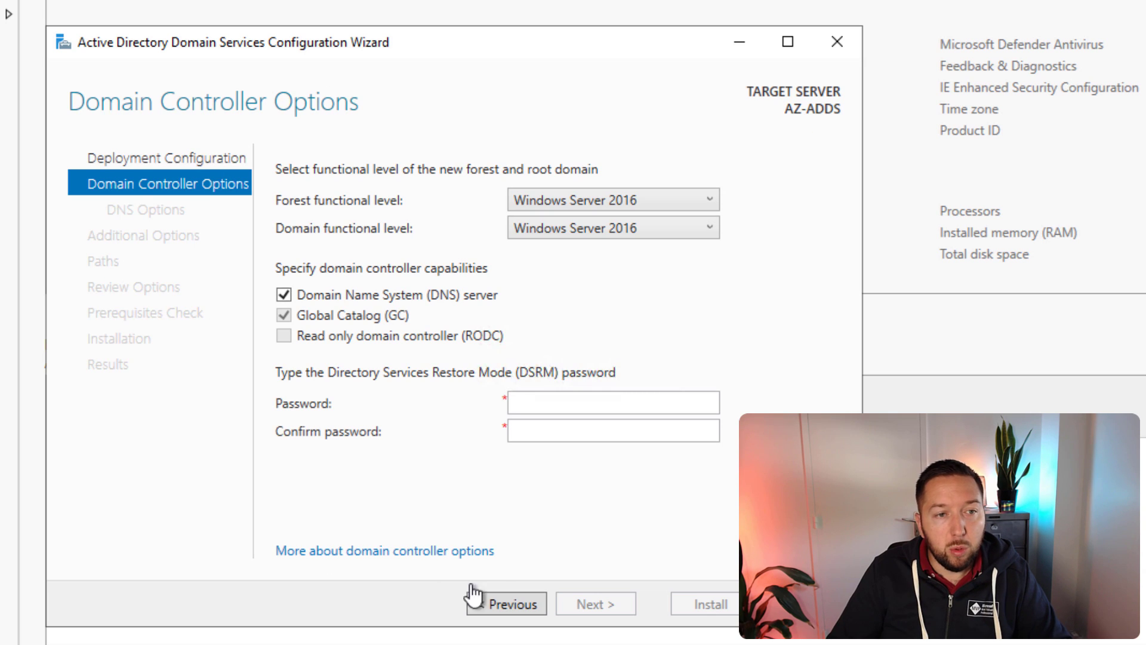
click(674, 200)
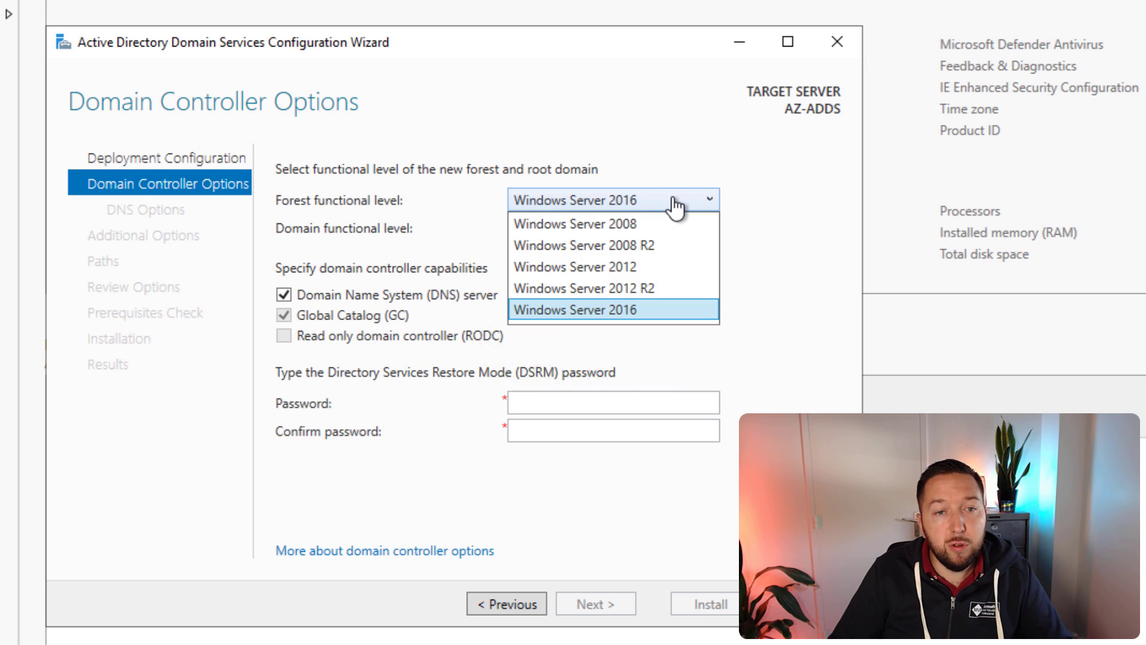
click(661, 314)
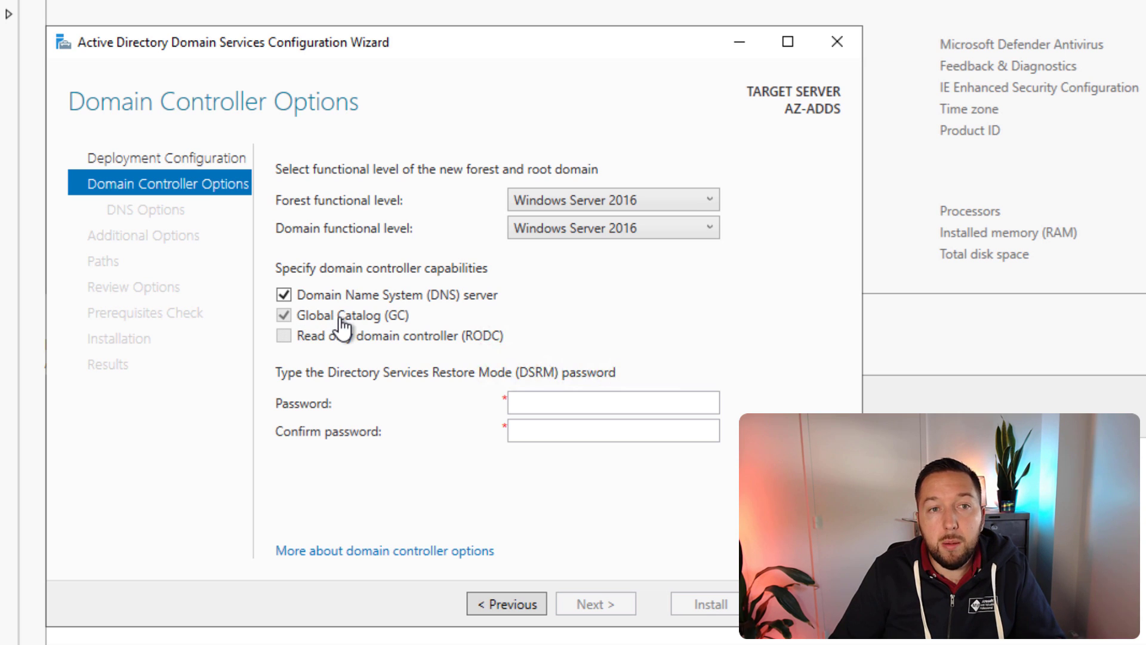
Step: Enter and confirm the Directory Services Restore Mode password, then advance to DNS Options
click(545, 404)
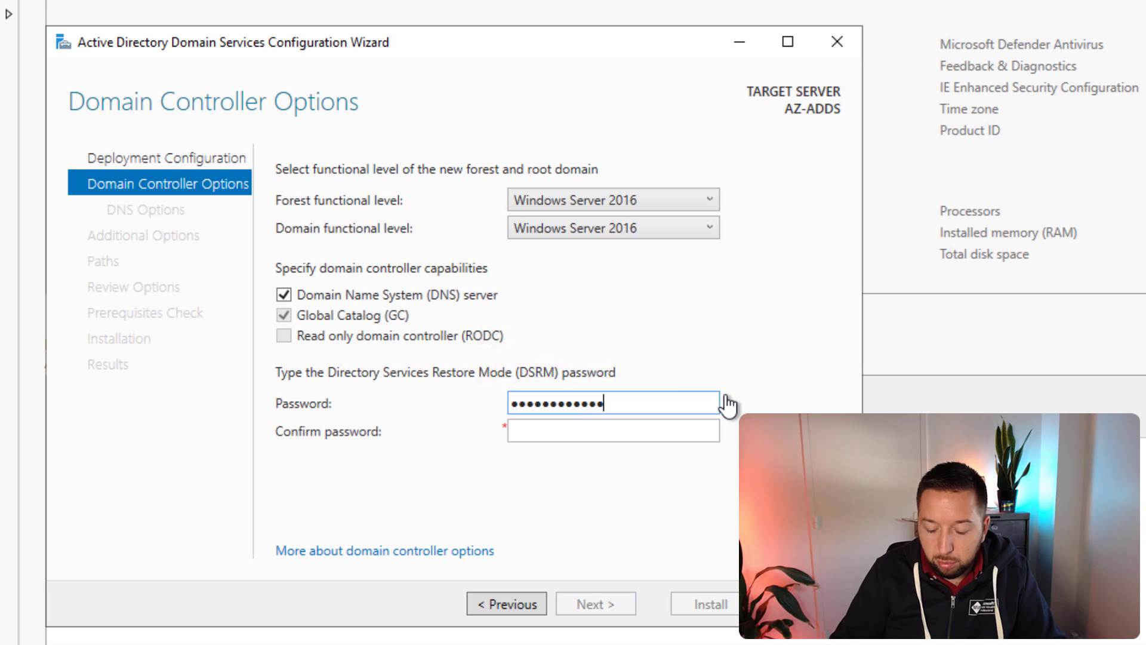
key(Tab)
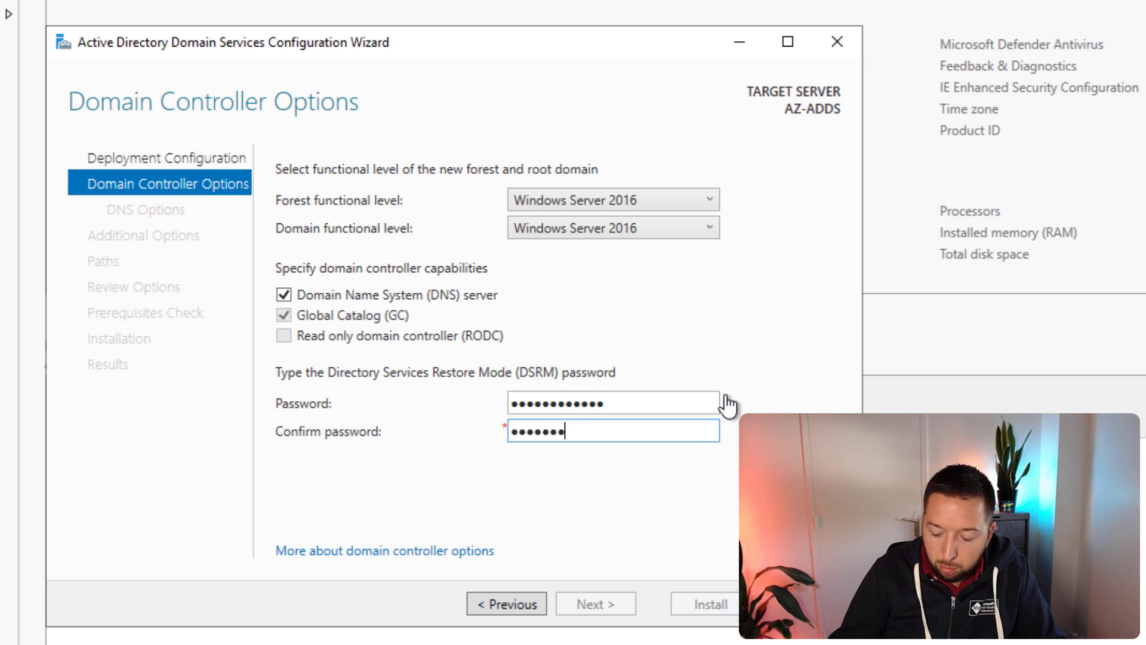
text(••••••••••••)
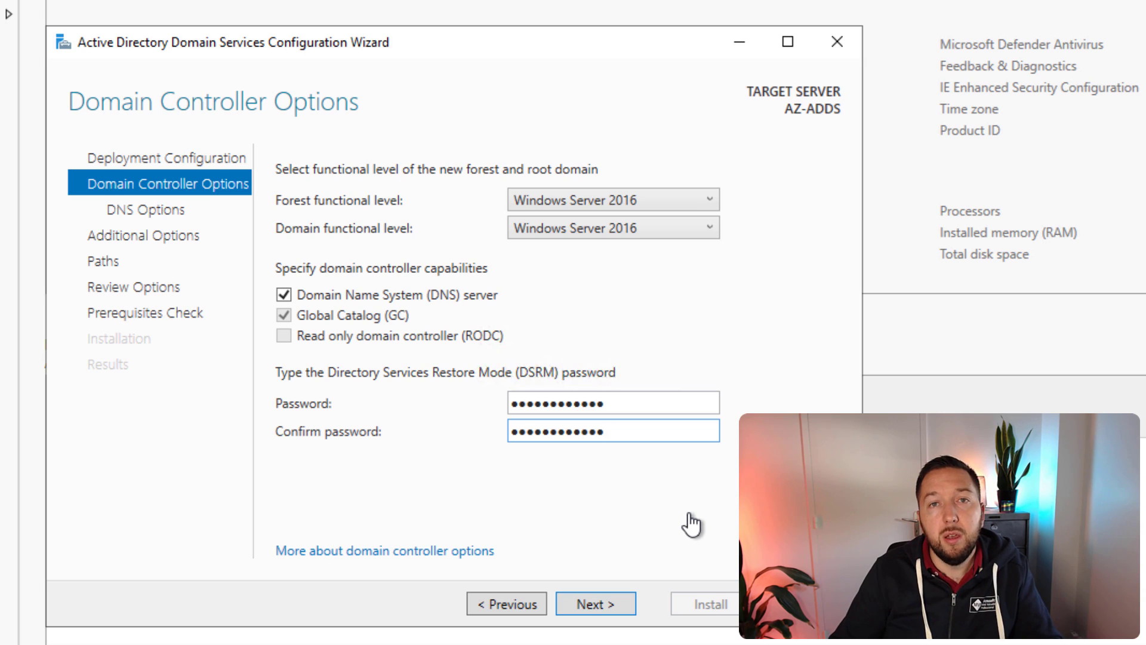
click(621, 609)
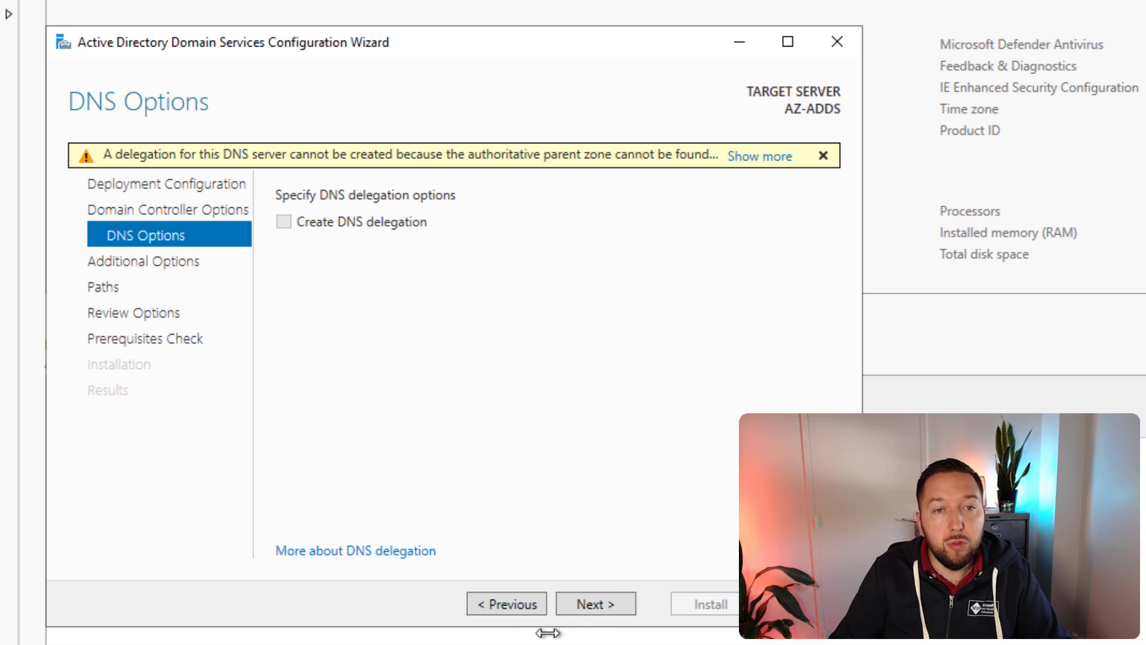
Step: Accept the default DNS options, NetBIOS name IT-CONNECT and NTDS/SYSVOL paths to reach Review Options
click(582, 605)
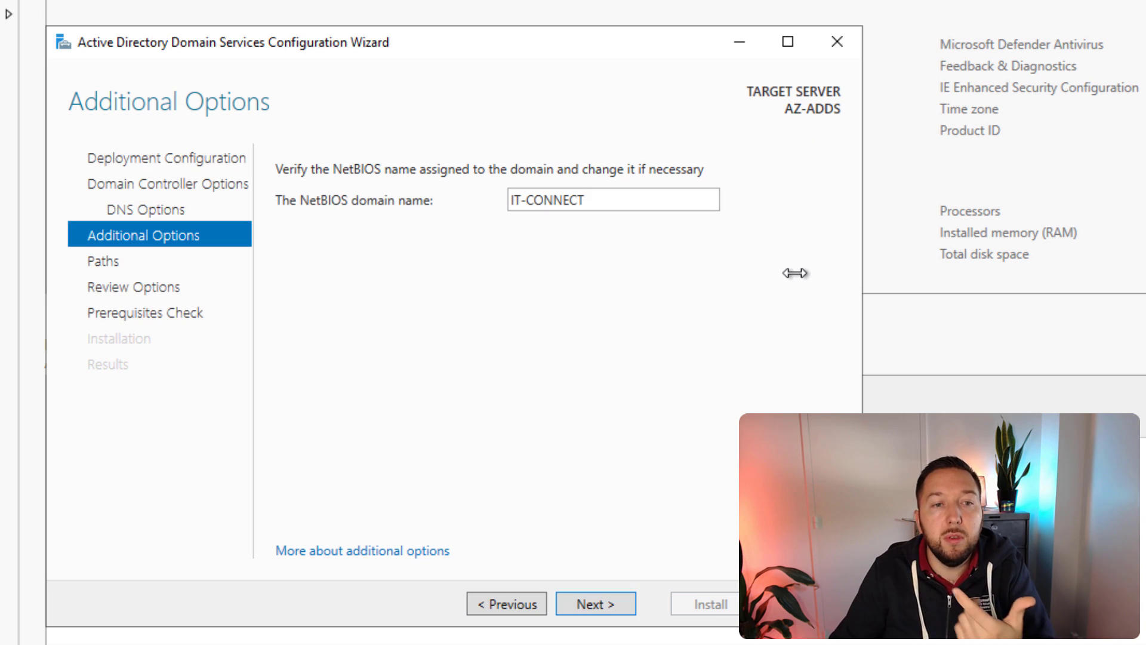
click(588, 600)
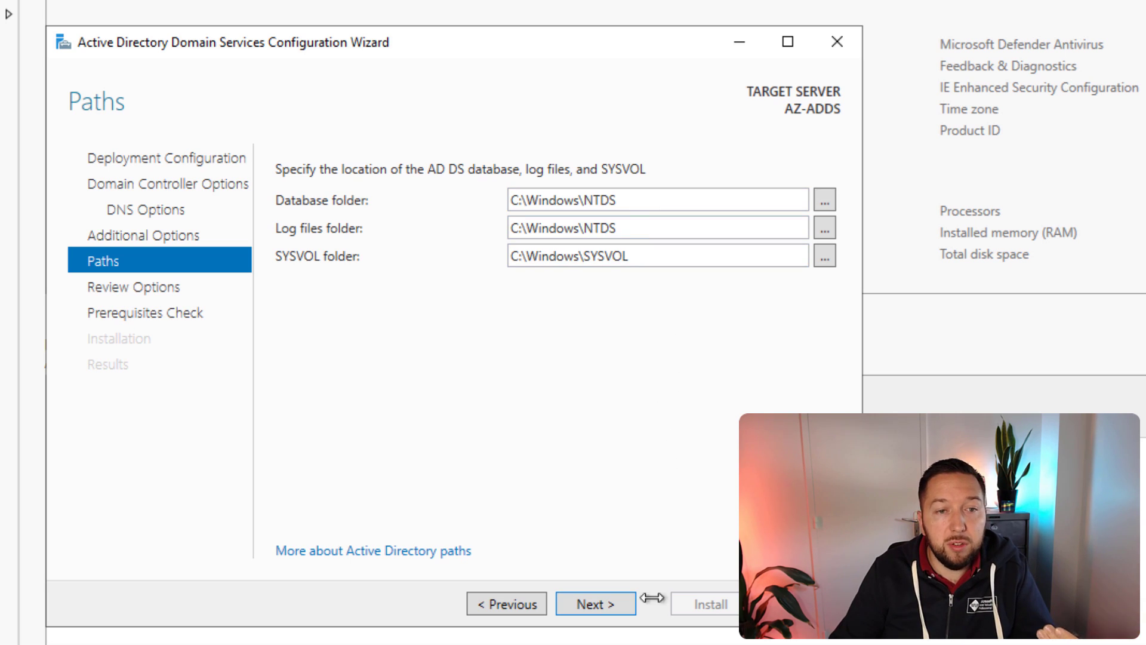
click(613, 607)
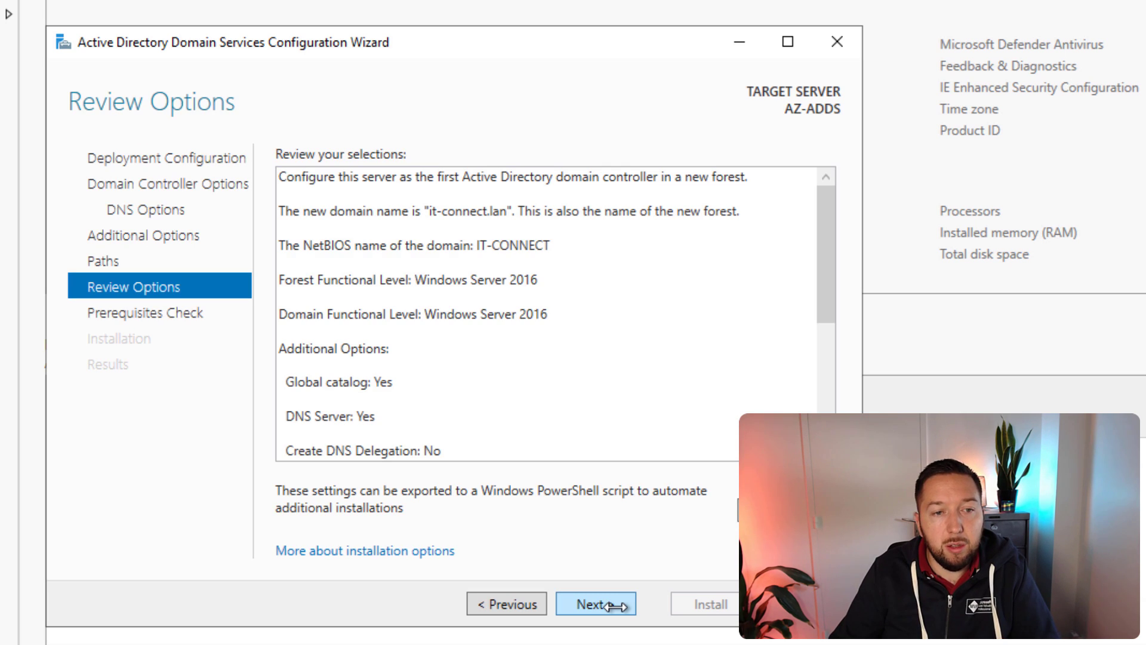
Step: Run the prerequisites check and start installing AD DS to promote AZ-ADDS
click(597, 604)
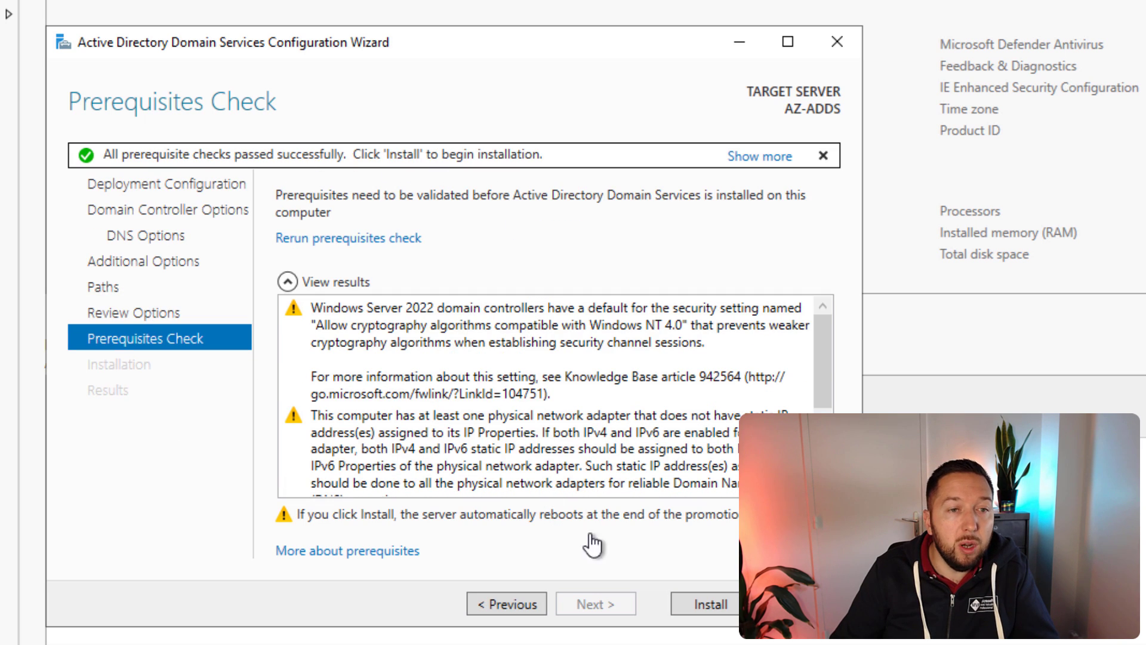
click(689, 604)
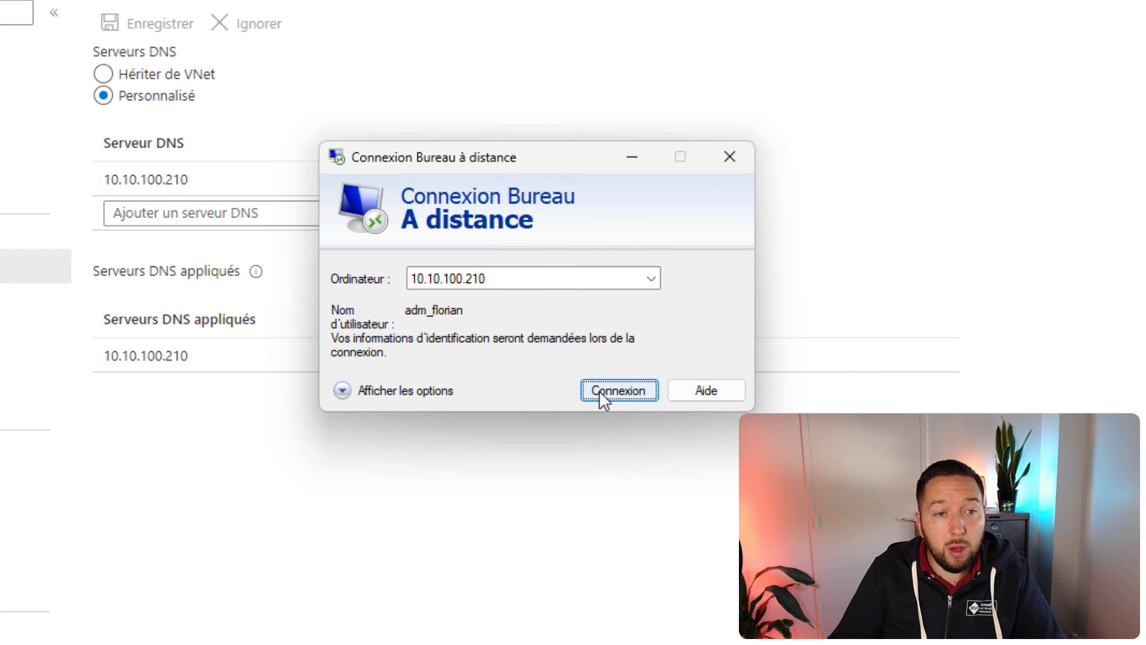
Step: Reconnect to 10.10.100.210 with the domain administrator's UPN and password, accepting the certificate warning permanently
click(600, 390)
click(400, 394)
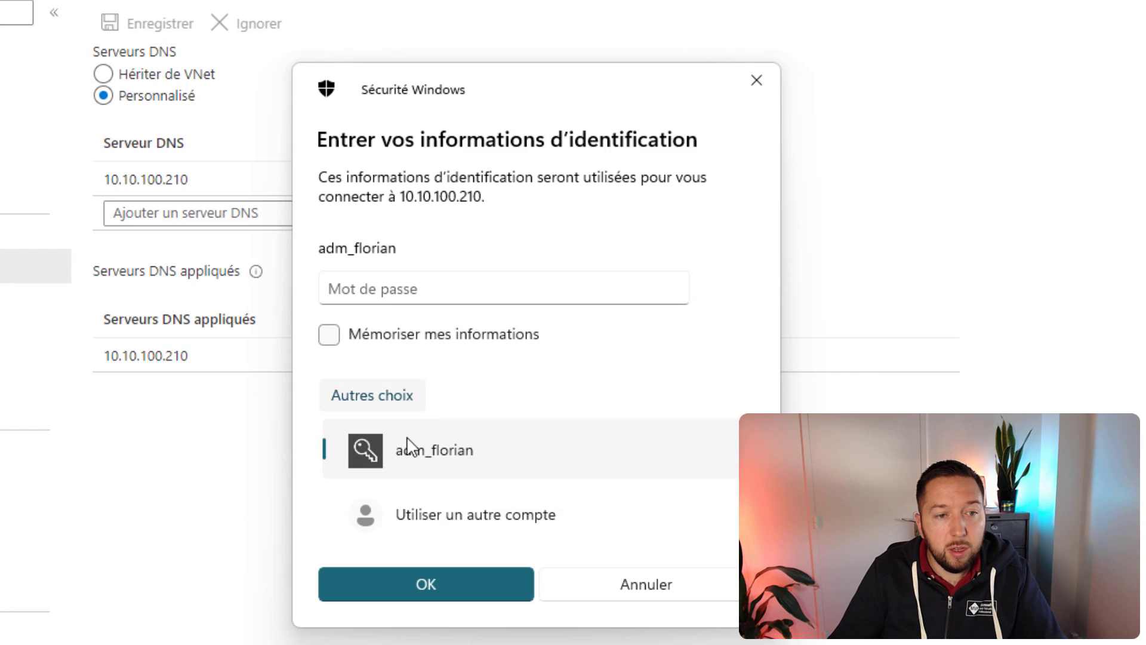
click(435, 513)
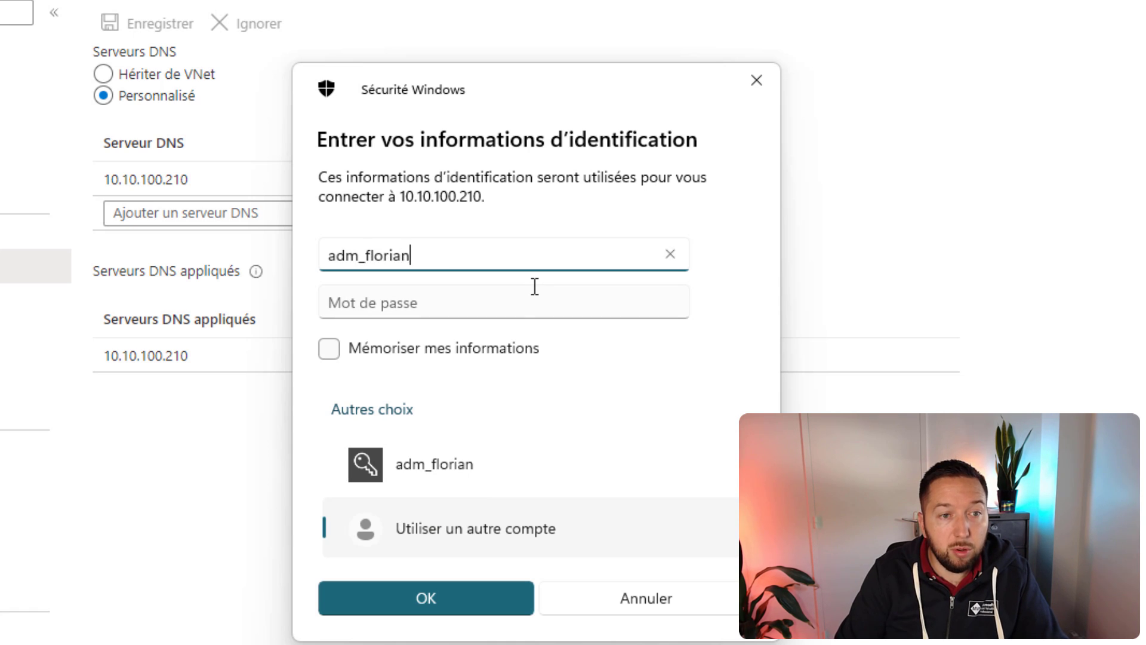
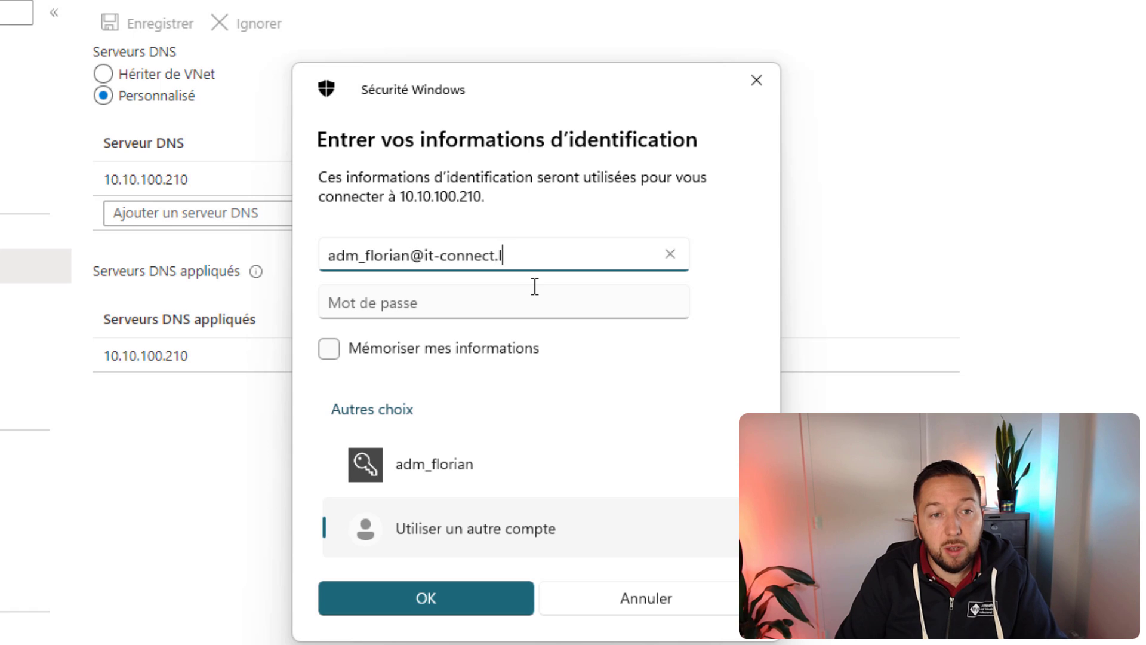
key(Tab)
text(•)
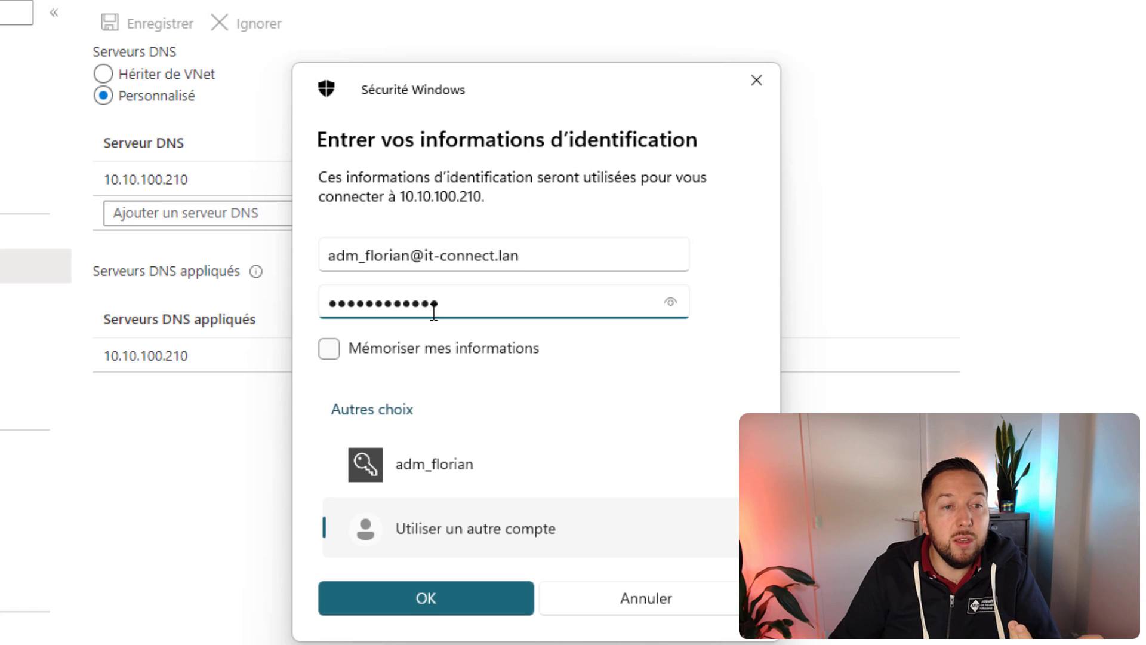
click(401, 587)
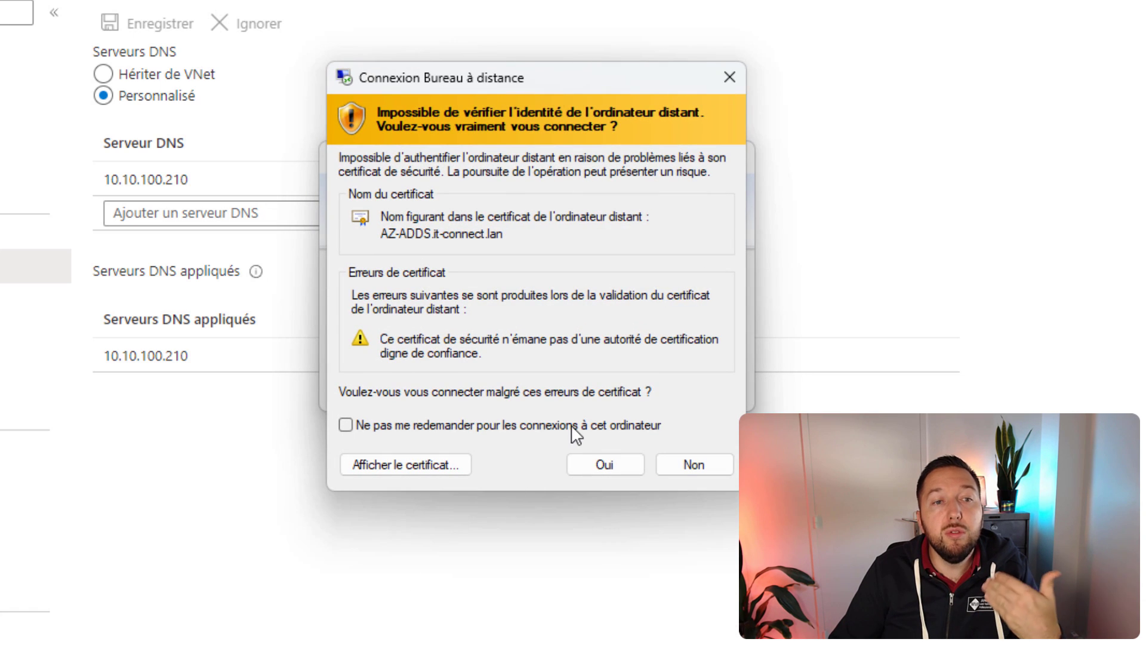
click(572, 425)
click(605, 465)
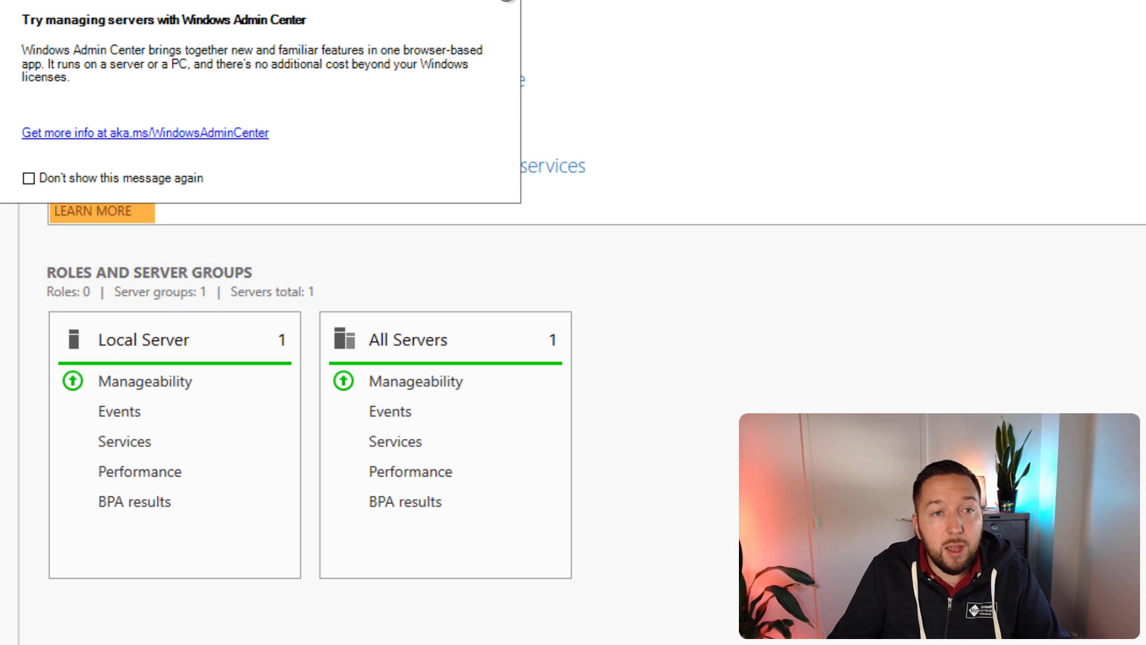
Step: Launch Active Directory Users and Computers from the Windows Administrative Tools in the Start menu
click(505, 0)
key(super)
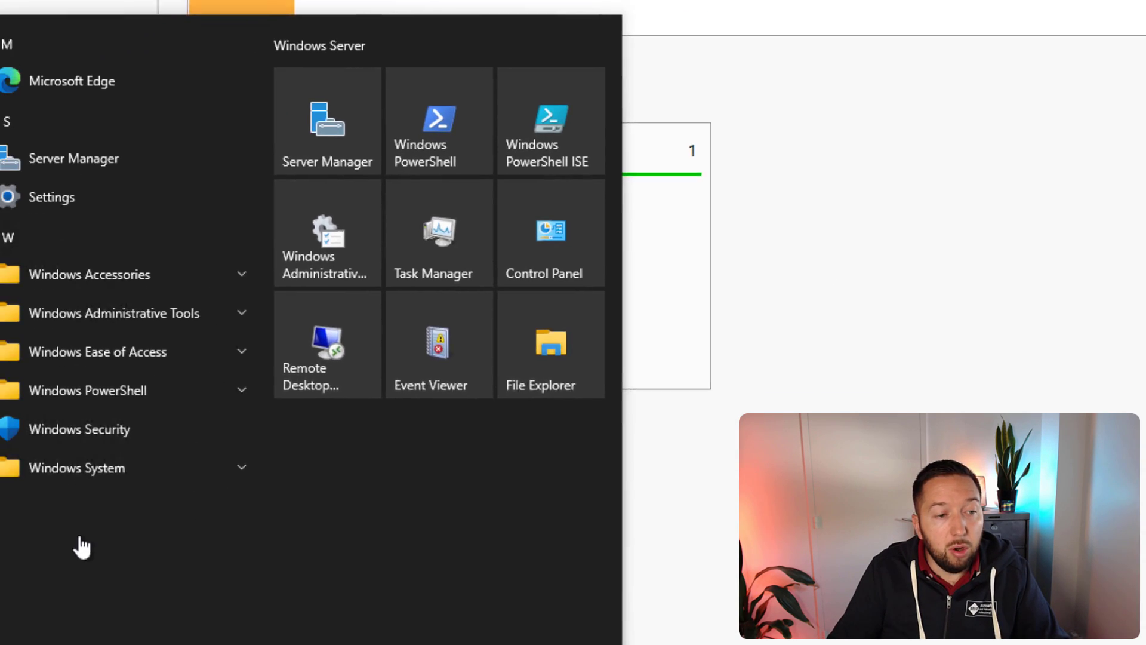
click(202, 212)
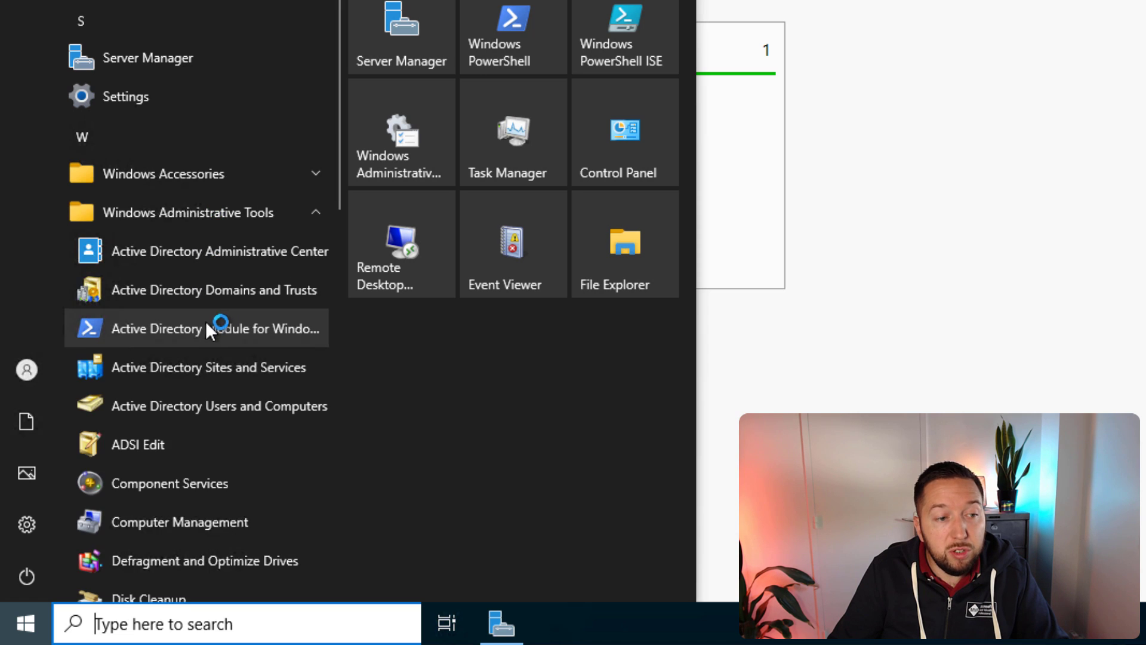
click(179, 405)
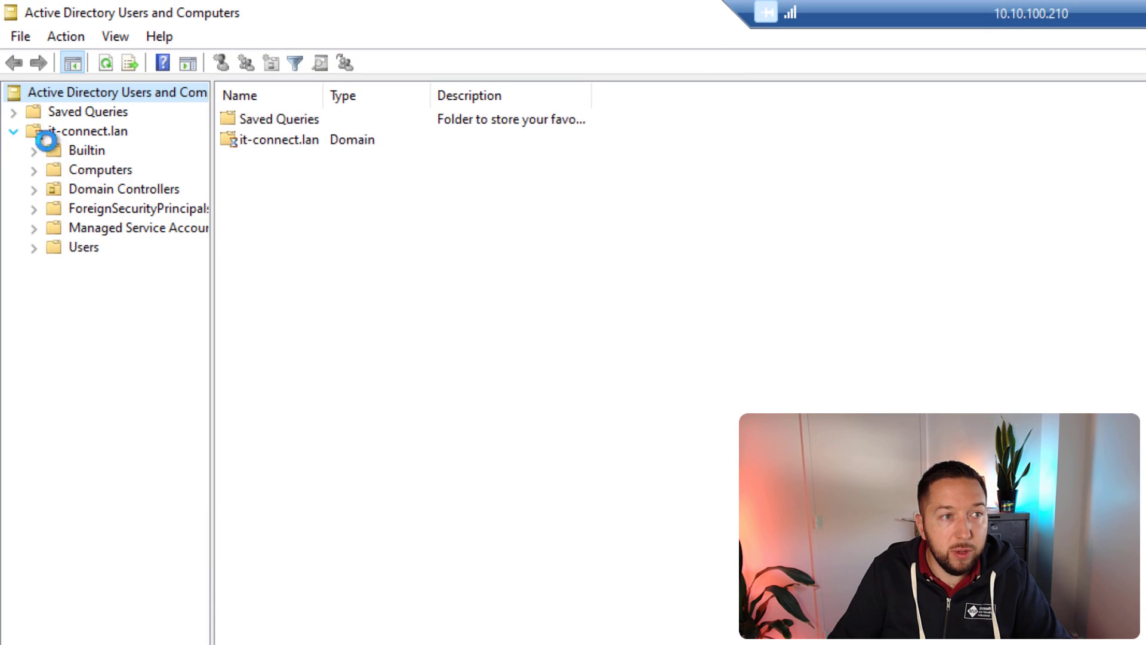
Step: Check the domain administrator's group memberships in Users, then open AZ-ADDS under Domain Controllers
click(84, 247)
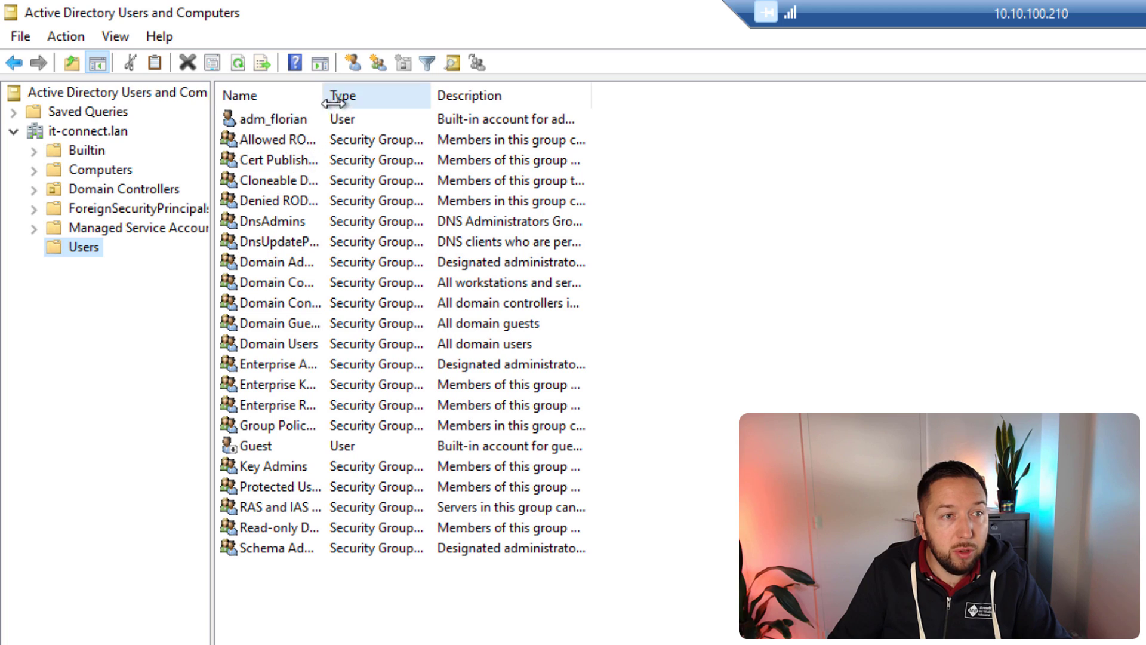
drag(324, 99, 554, 116)
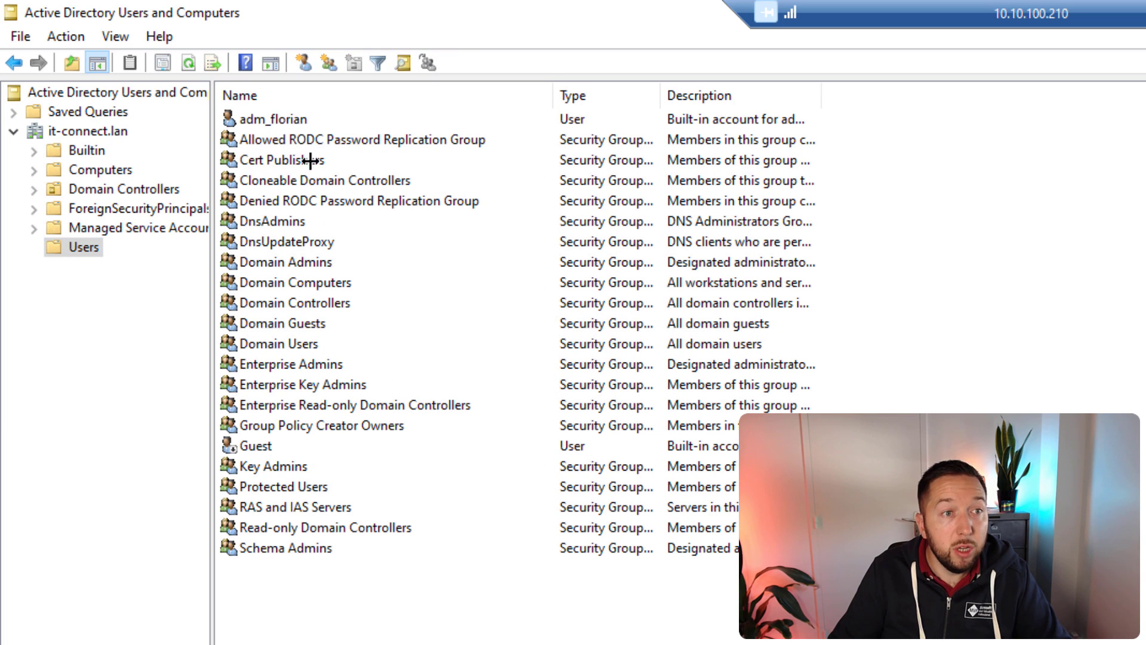
click(317, 115)
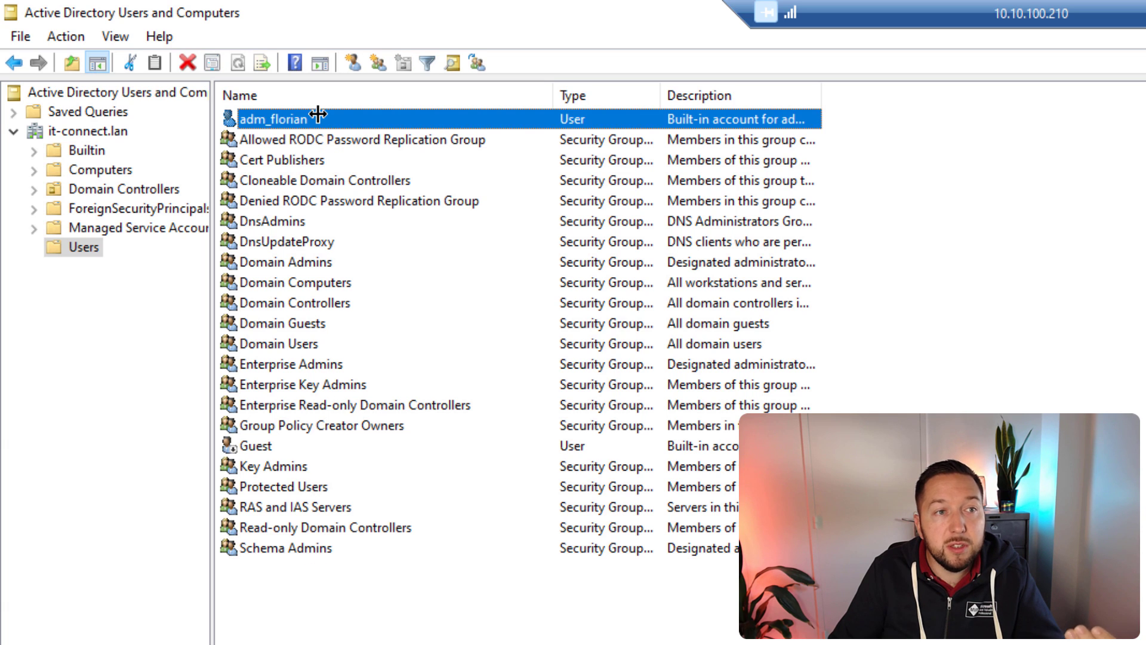
double_click(317, 115)
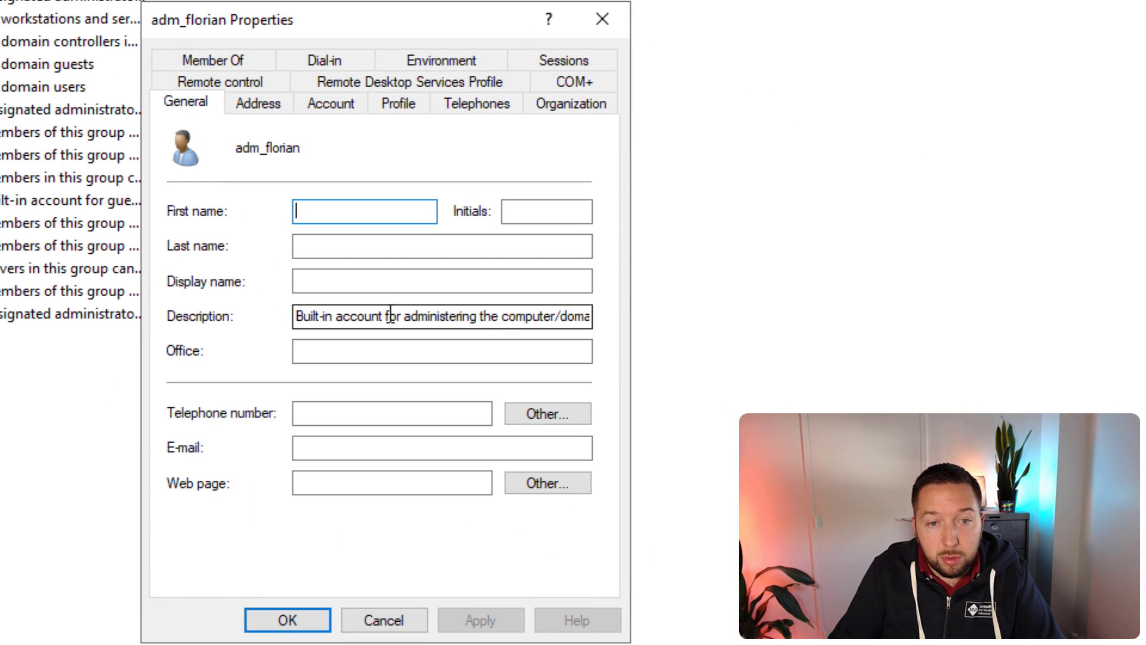
drag(1032, 551, 941, 553)
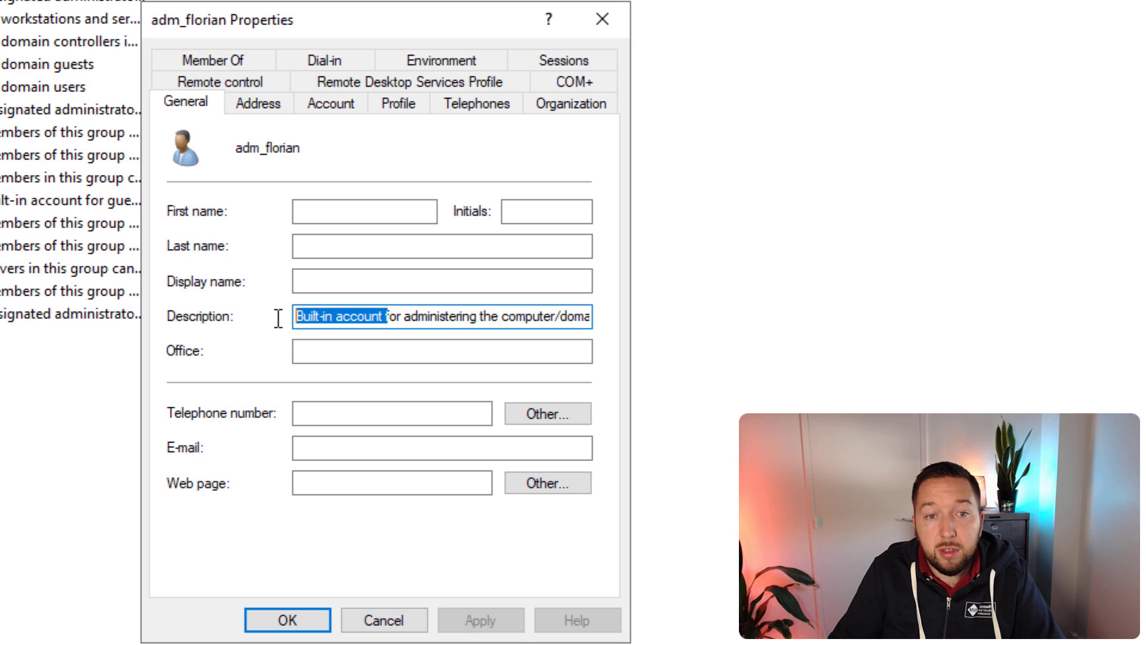
click(251, 59)
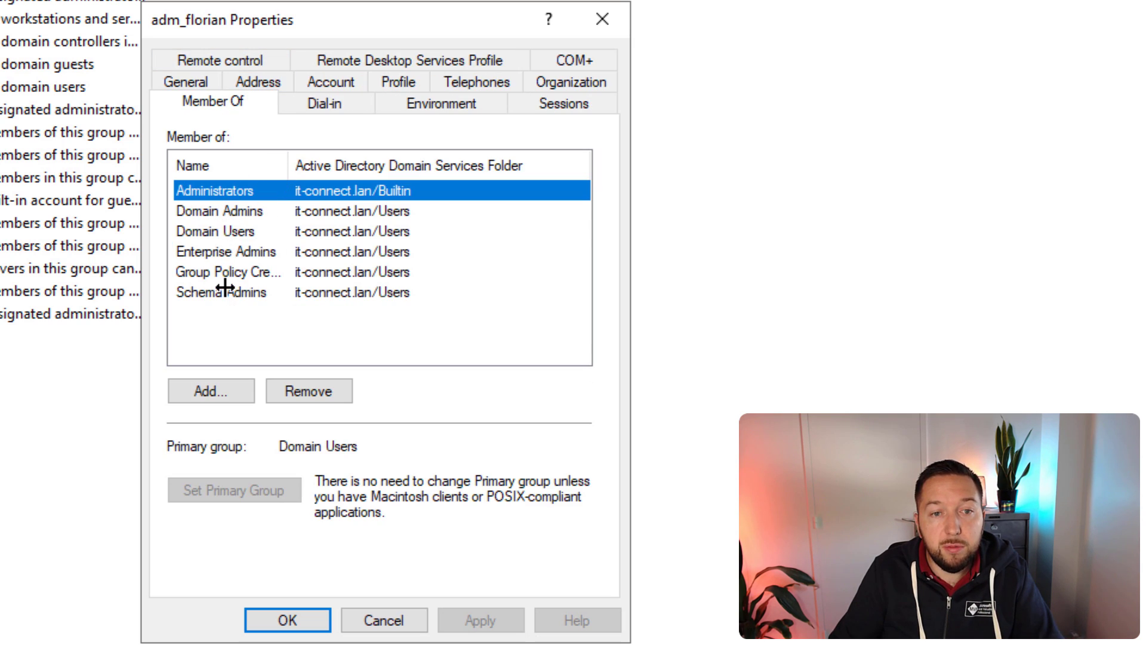
click(602, 20)
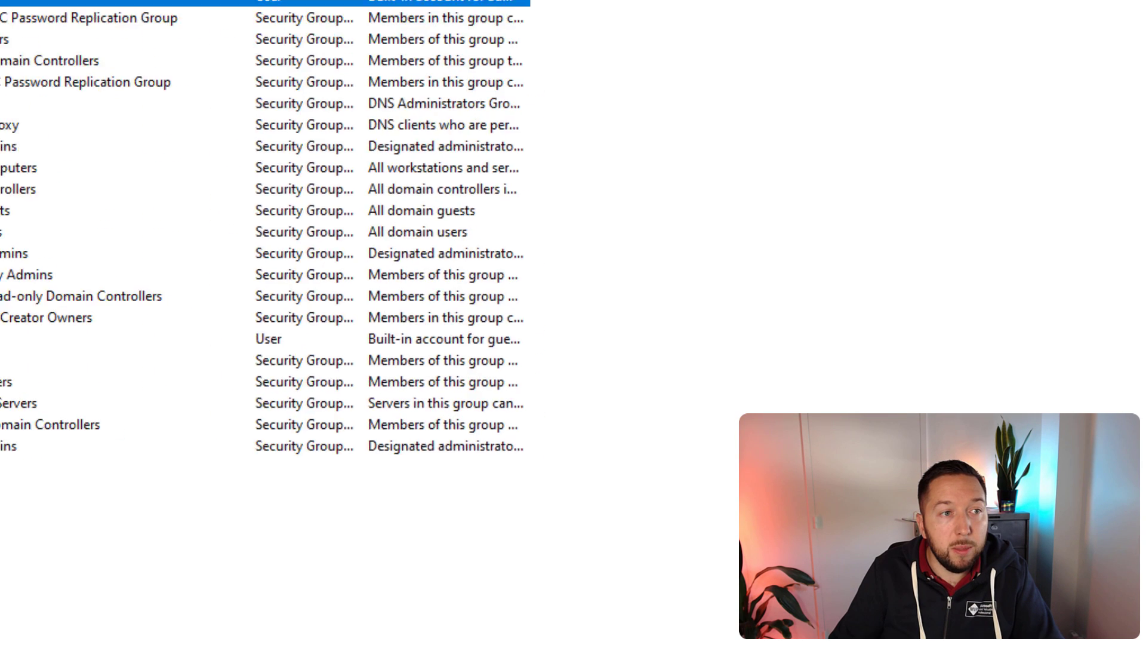
click(123, 190)
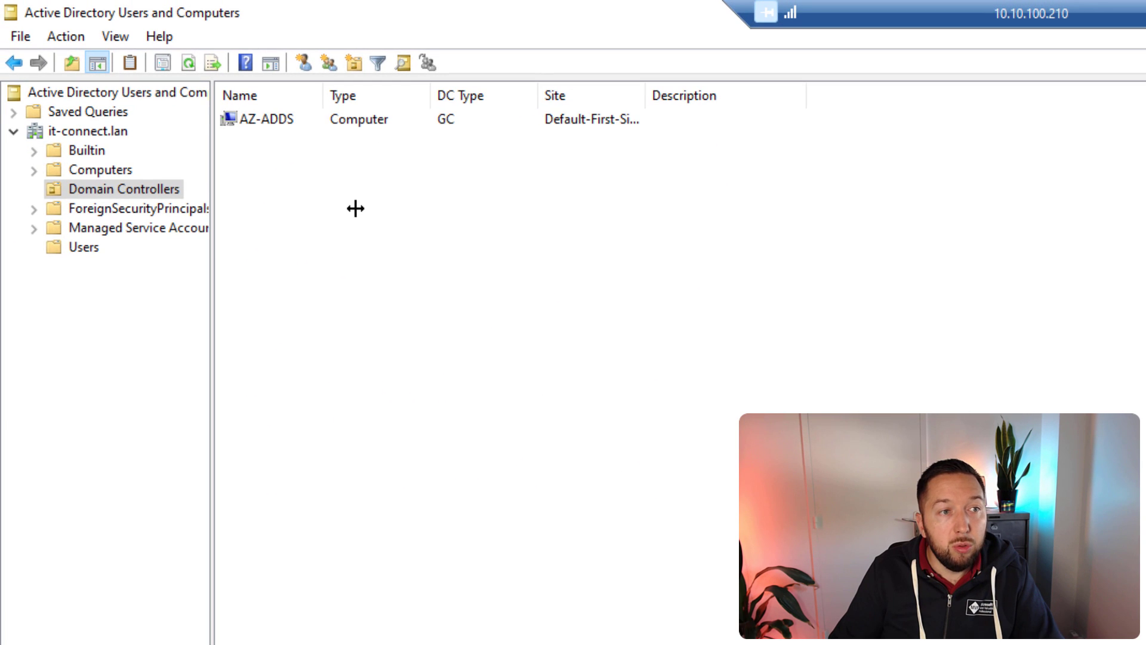
double_click(248, 117)
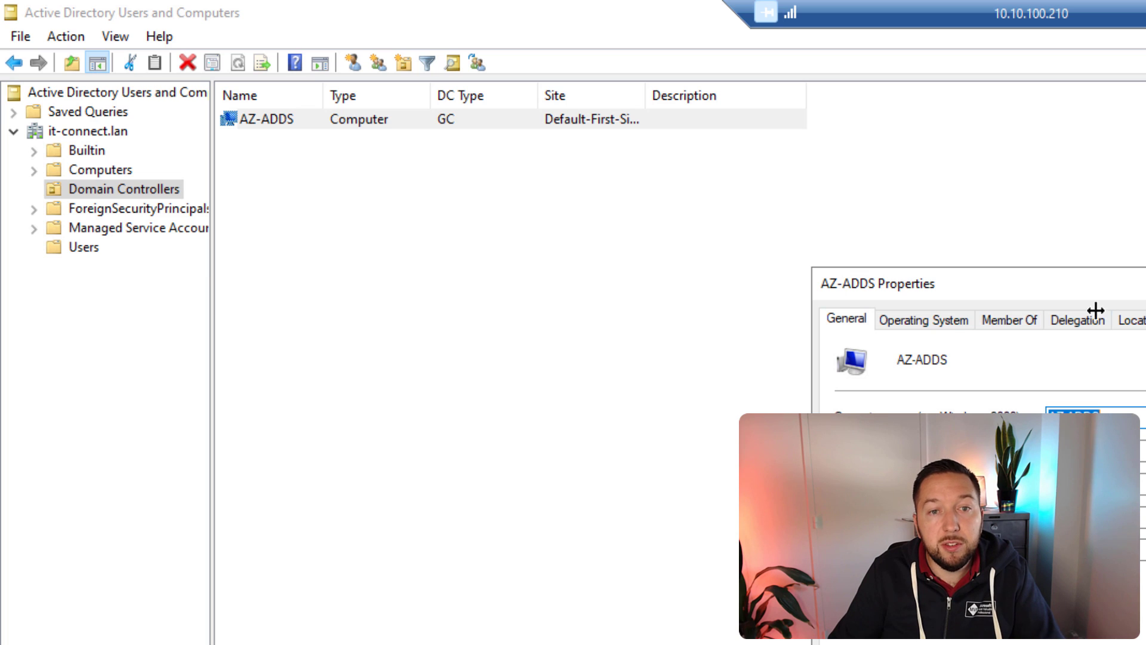